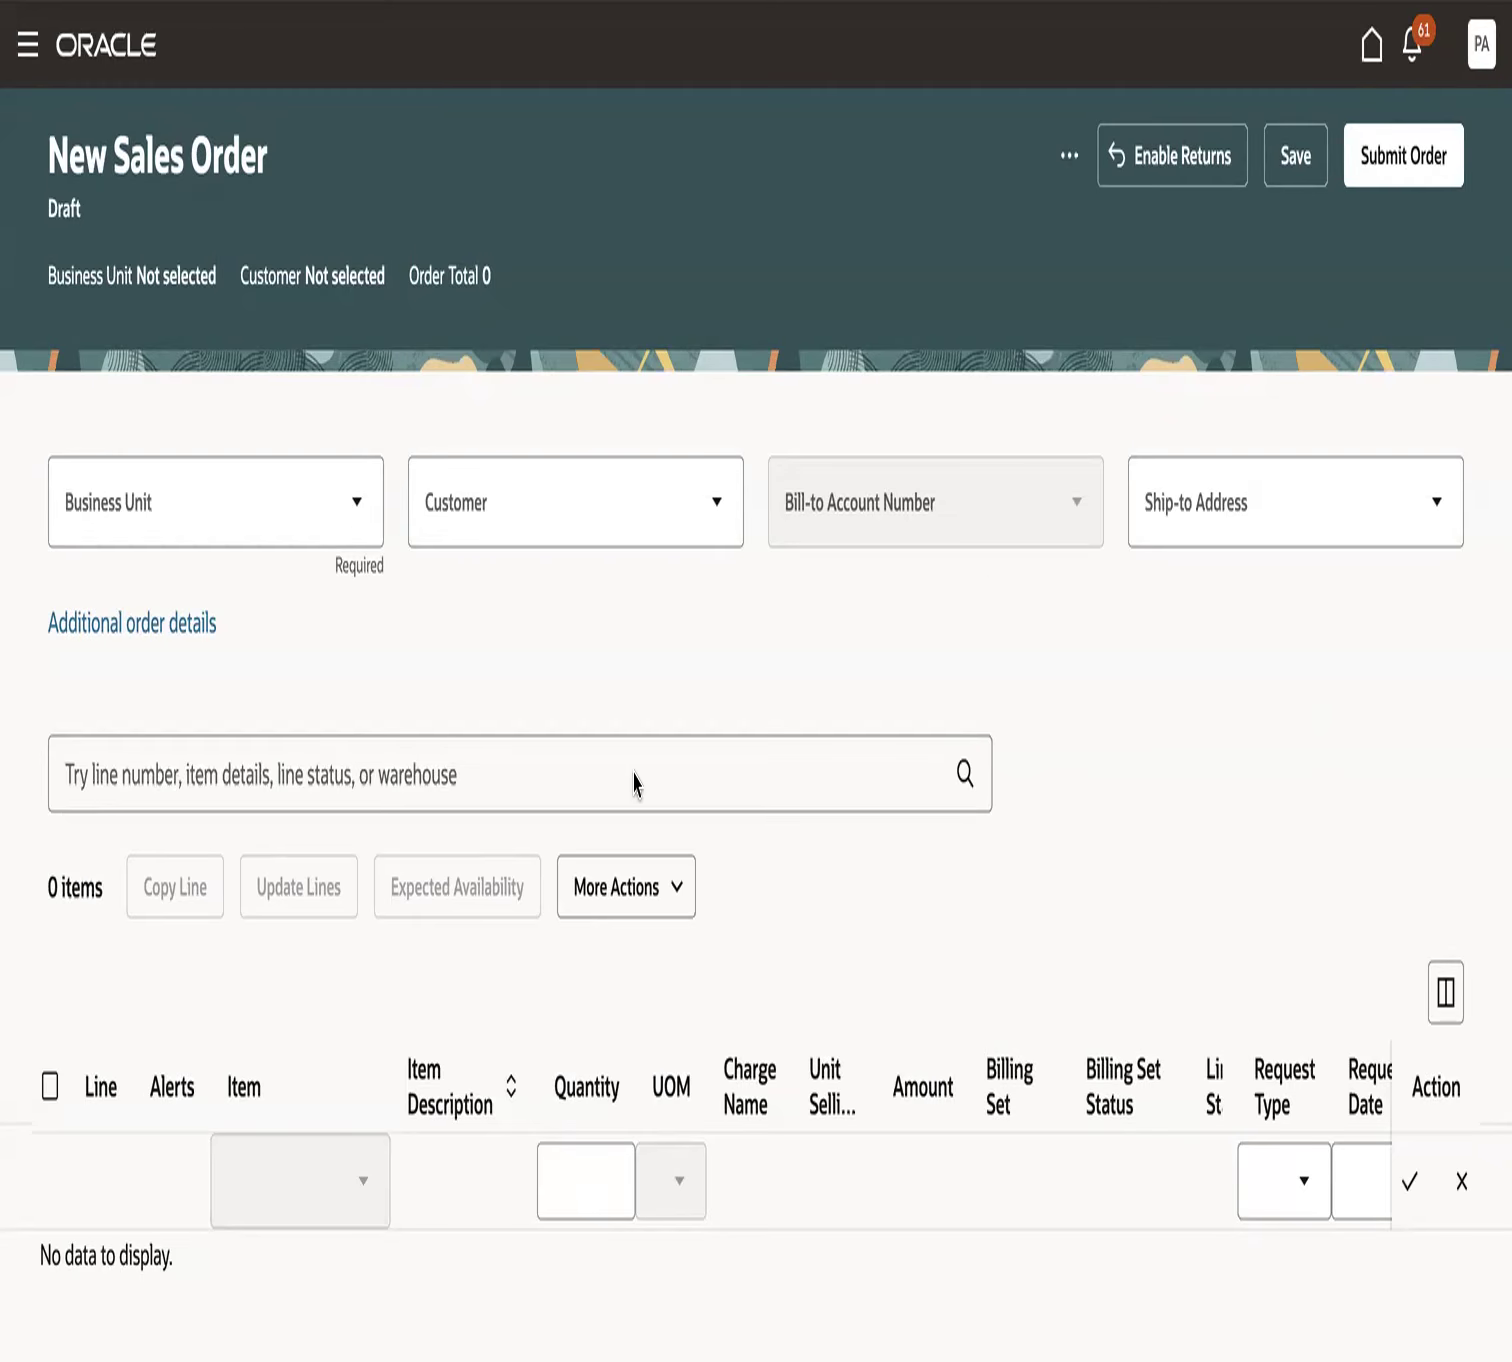
- Set the order's business unit to Vision Operations and choose the first FOM-Customer-001 match as its customer
click(241, 510)
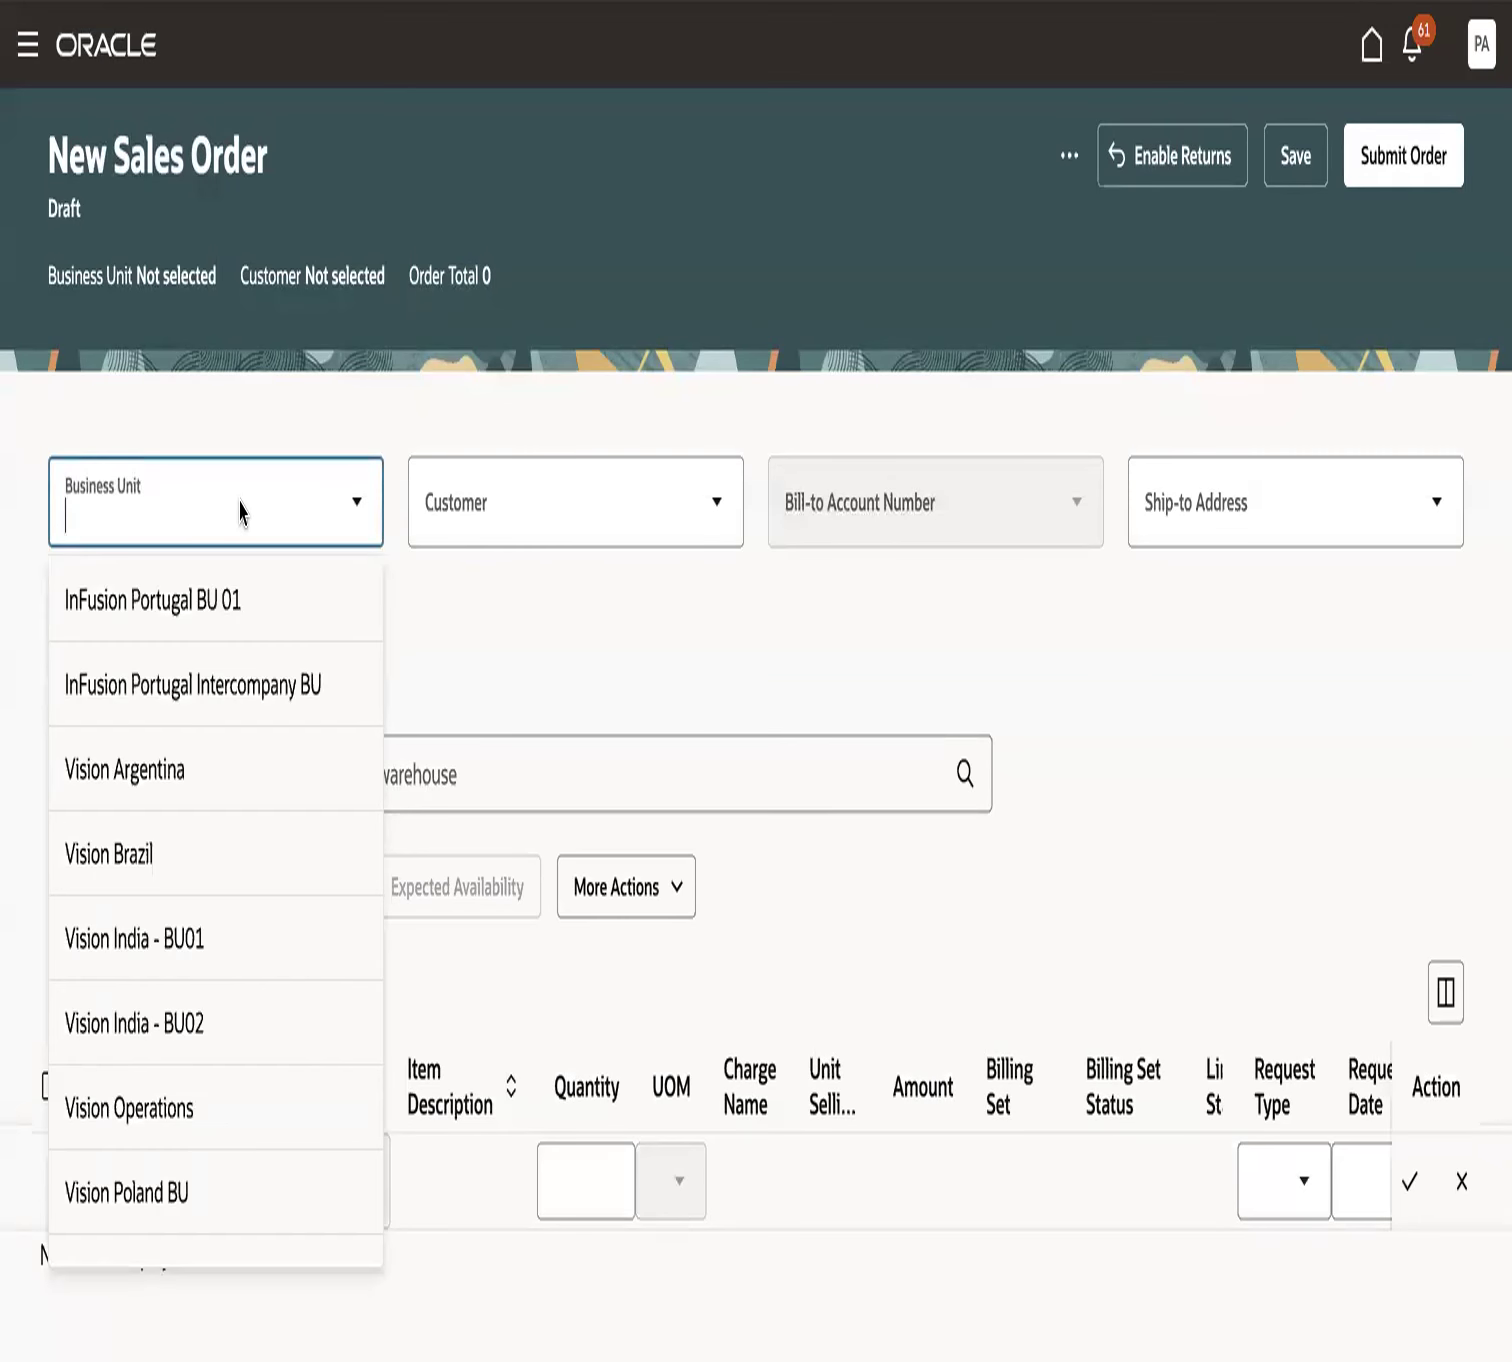
click(246, 1112)
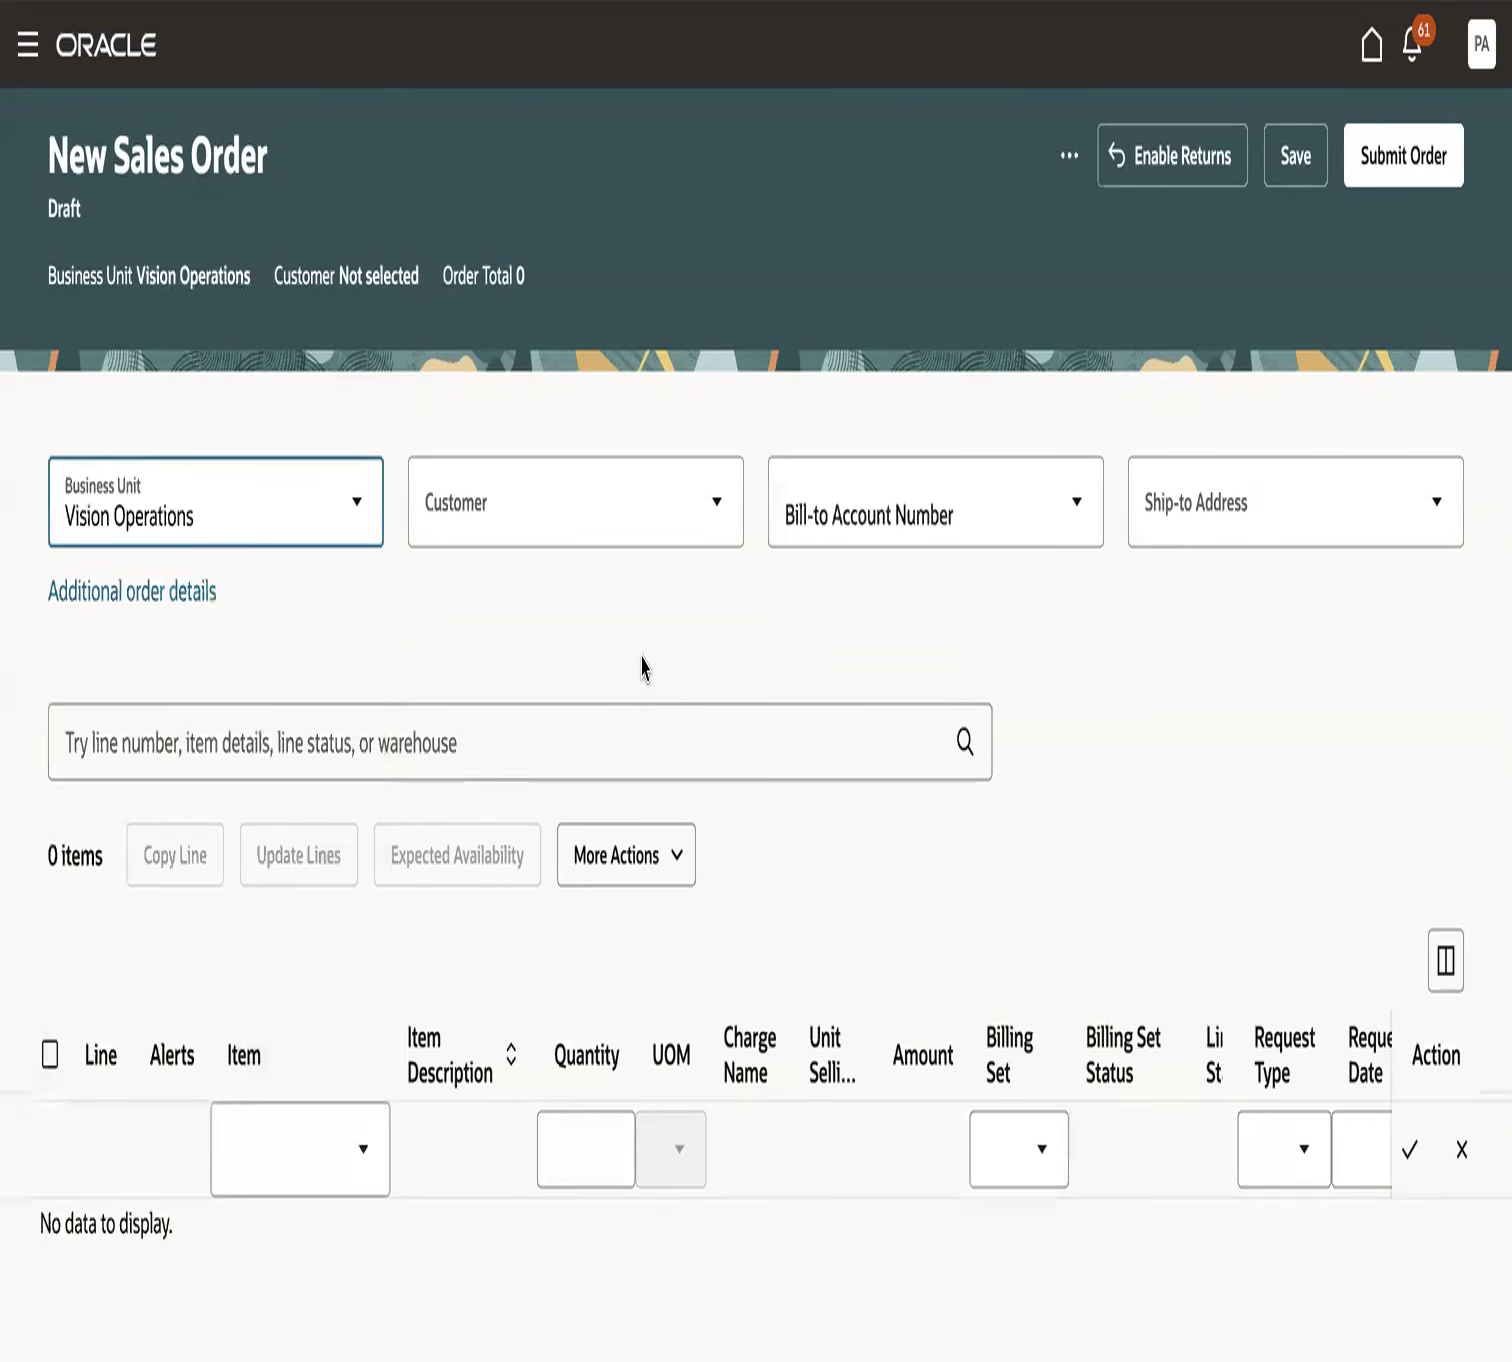
click(574, 458)
text(FOM)
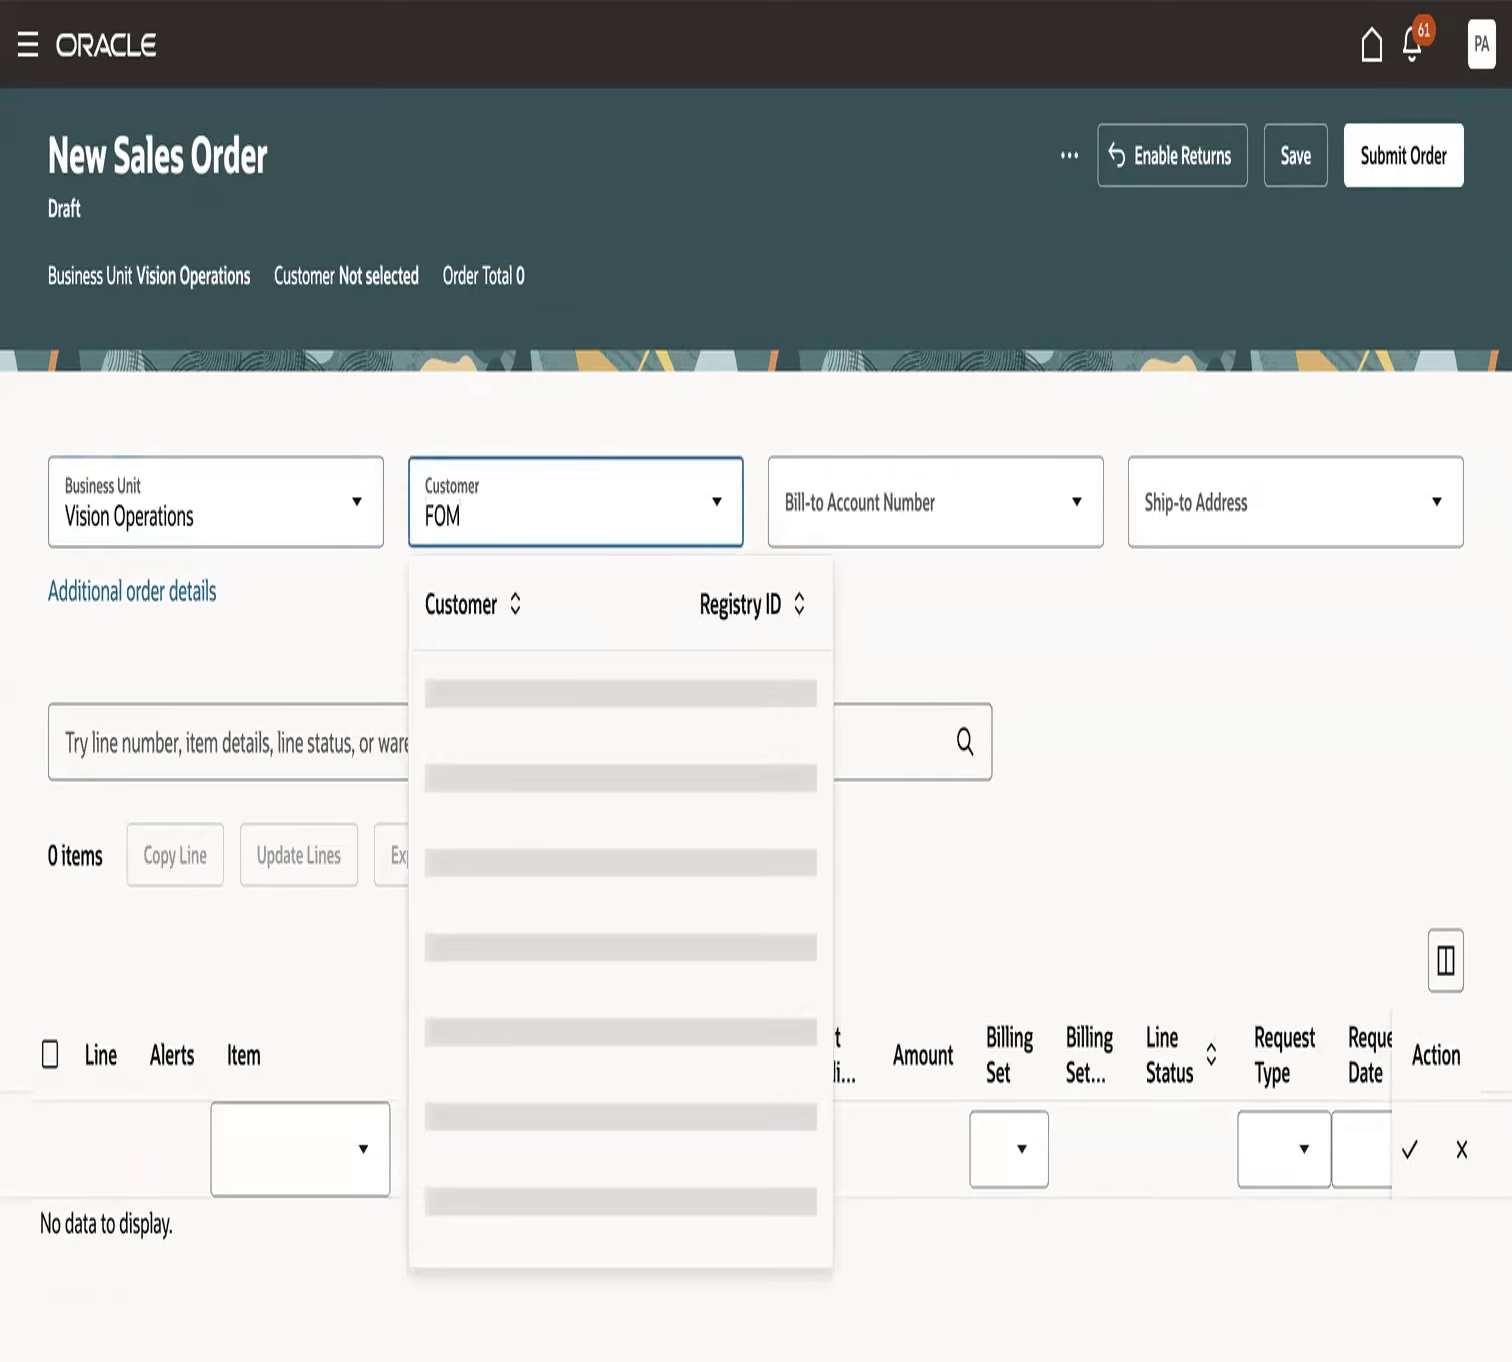
text(-Customer-001)
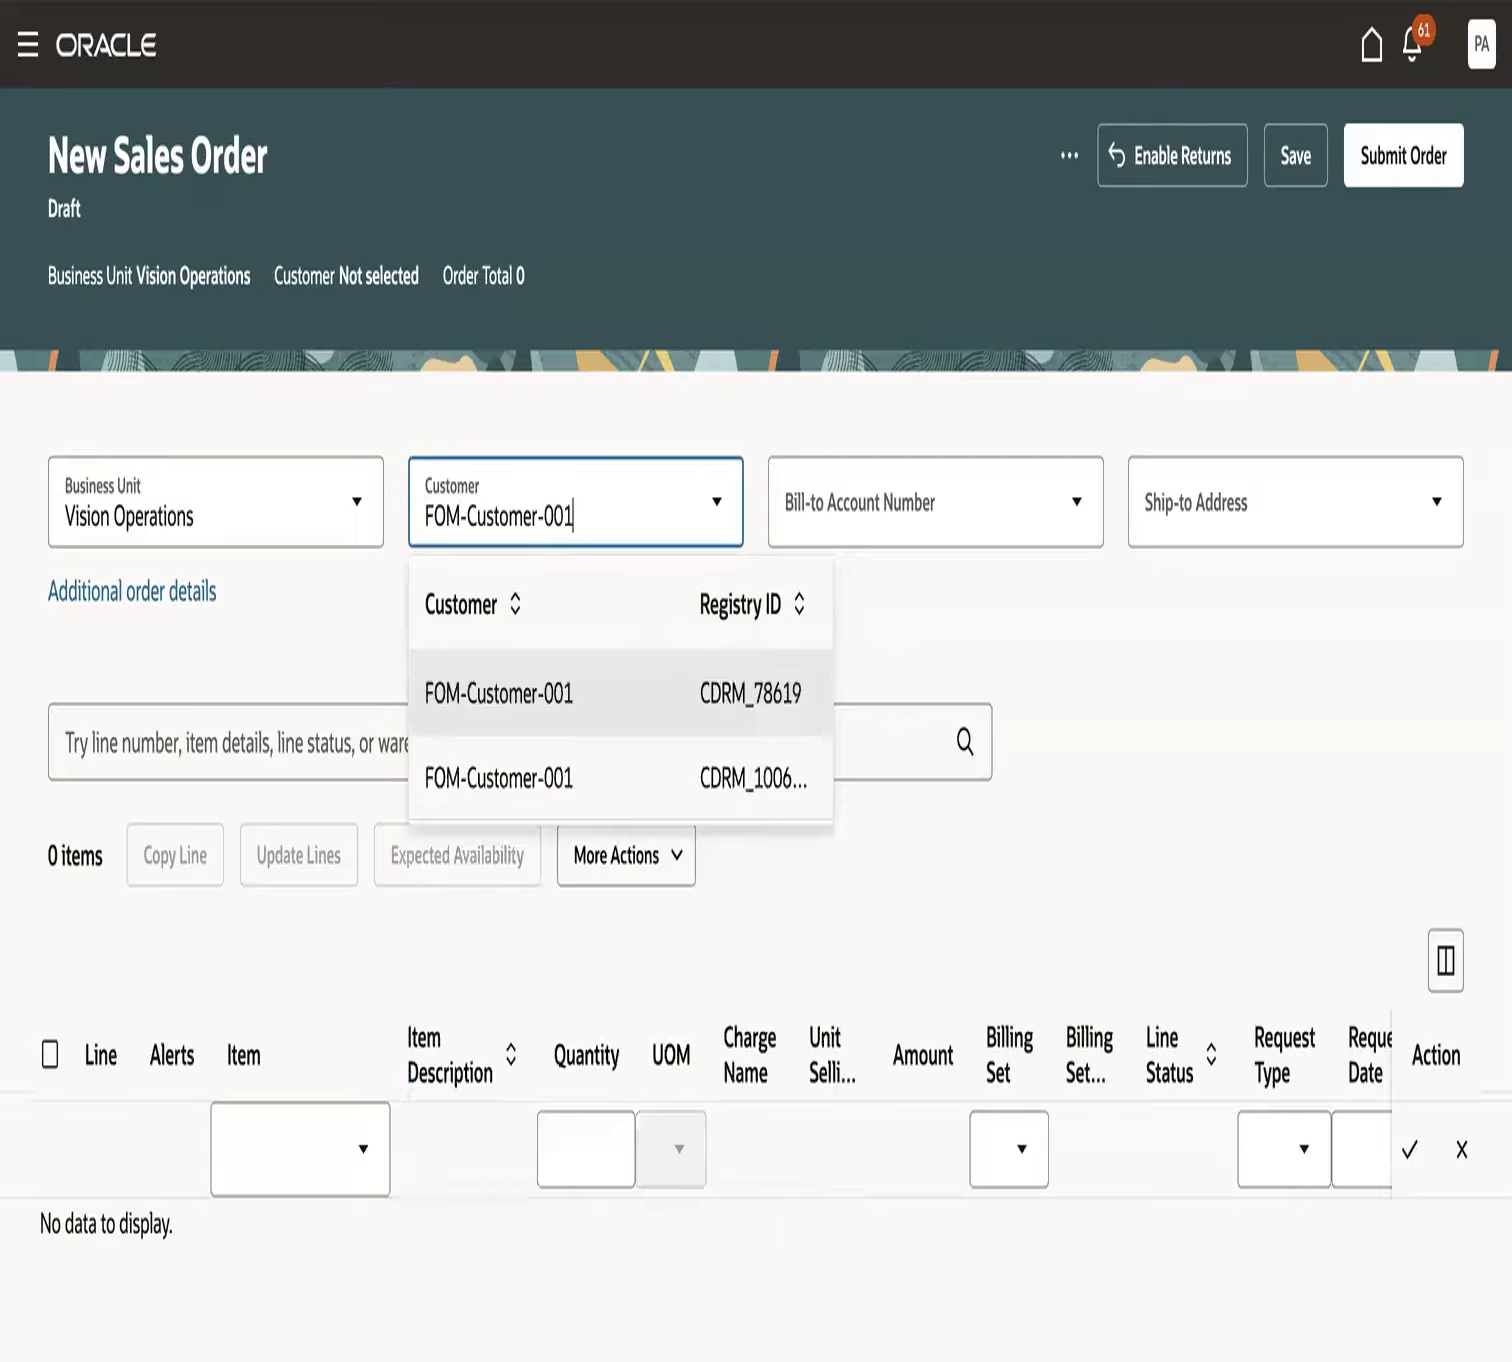
click(629, 714)
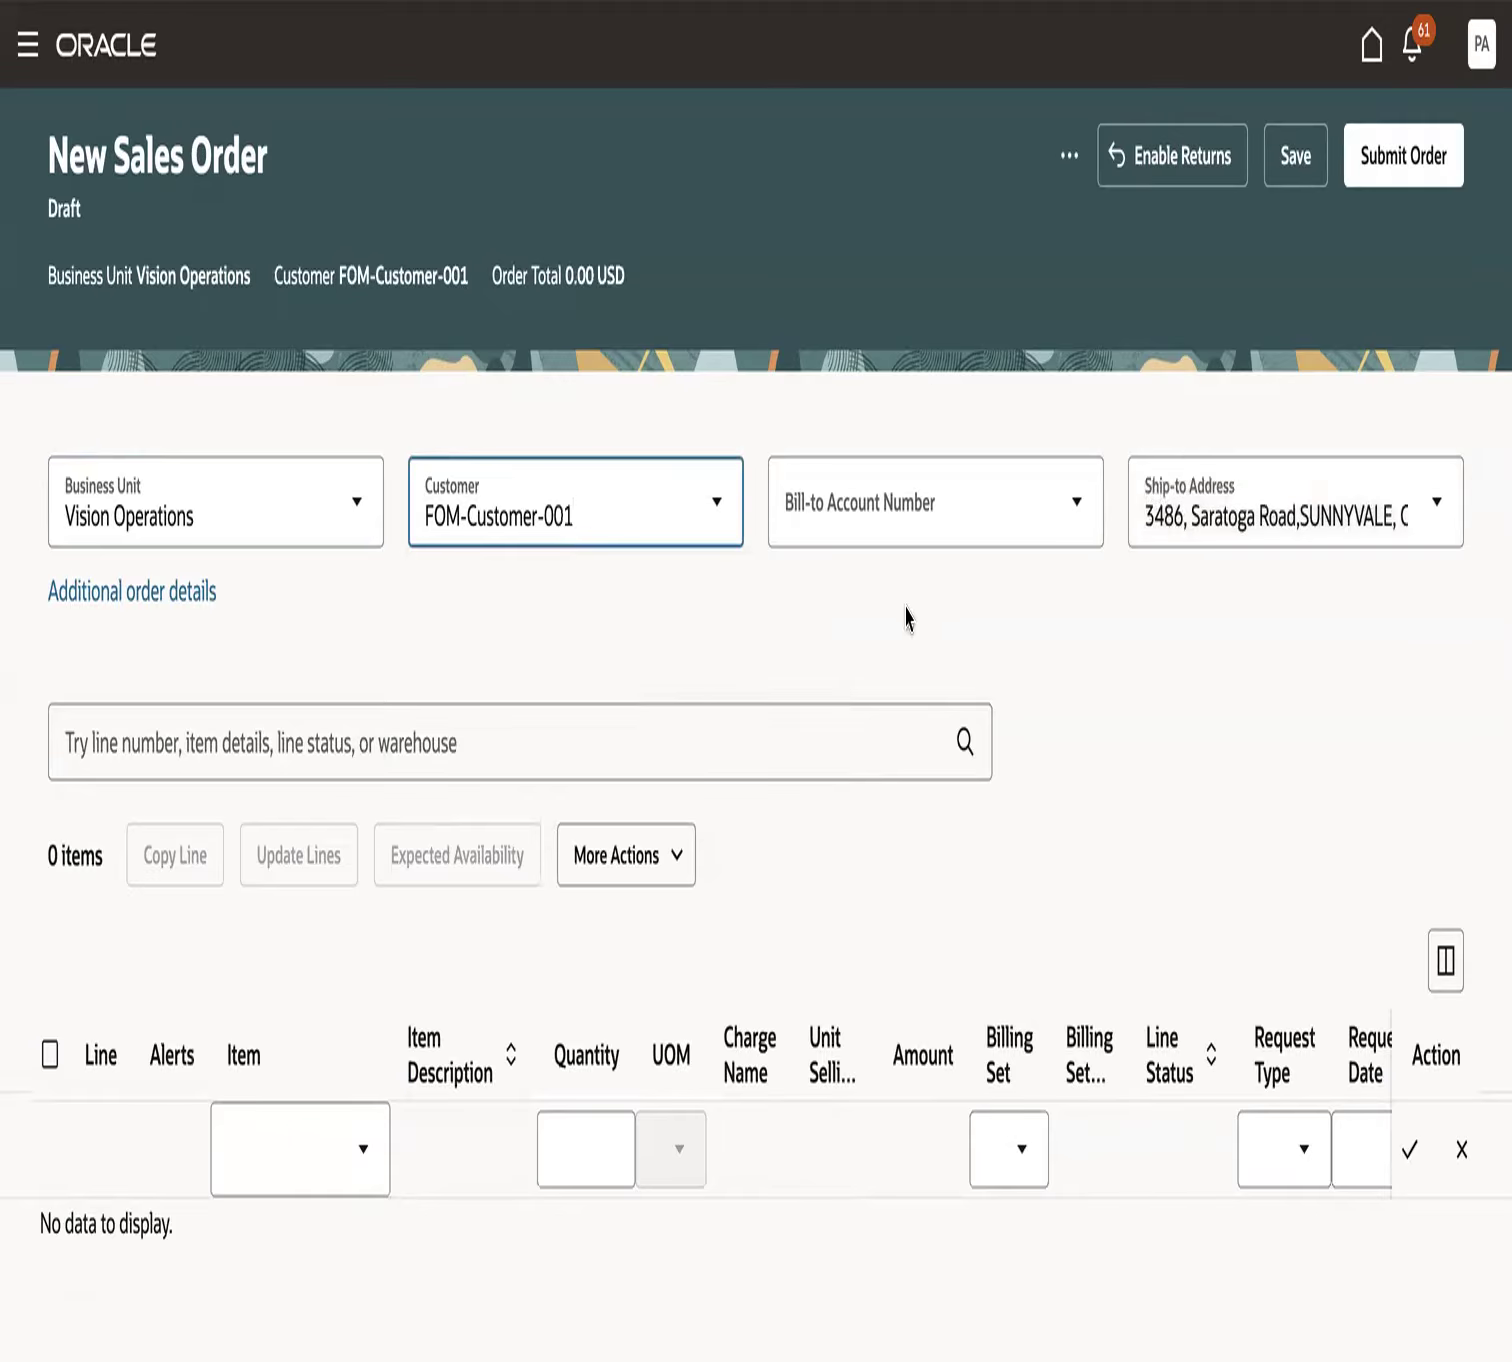
- Enter the customer's bill-to account number on the sales order and select the matching account
click(882, 517)
text(CDRM_116)
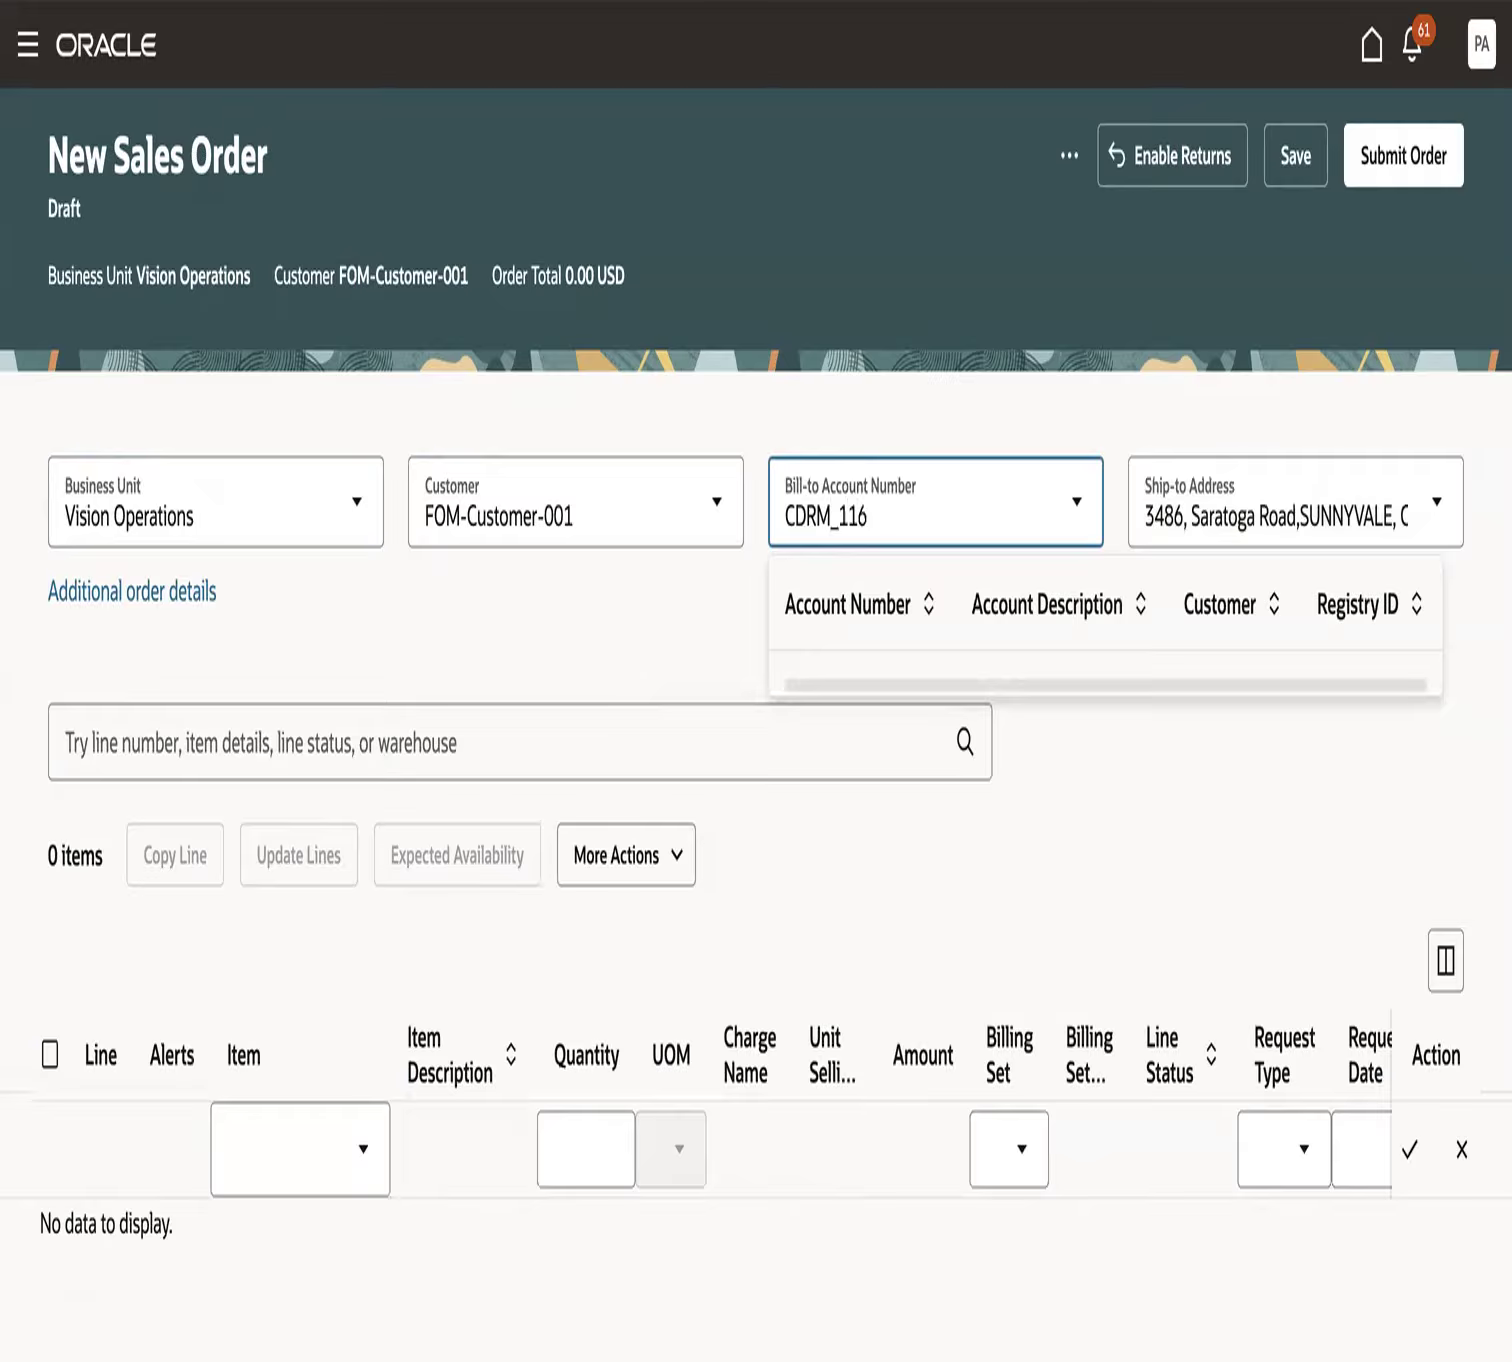
text(148)
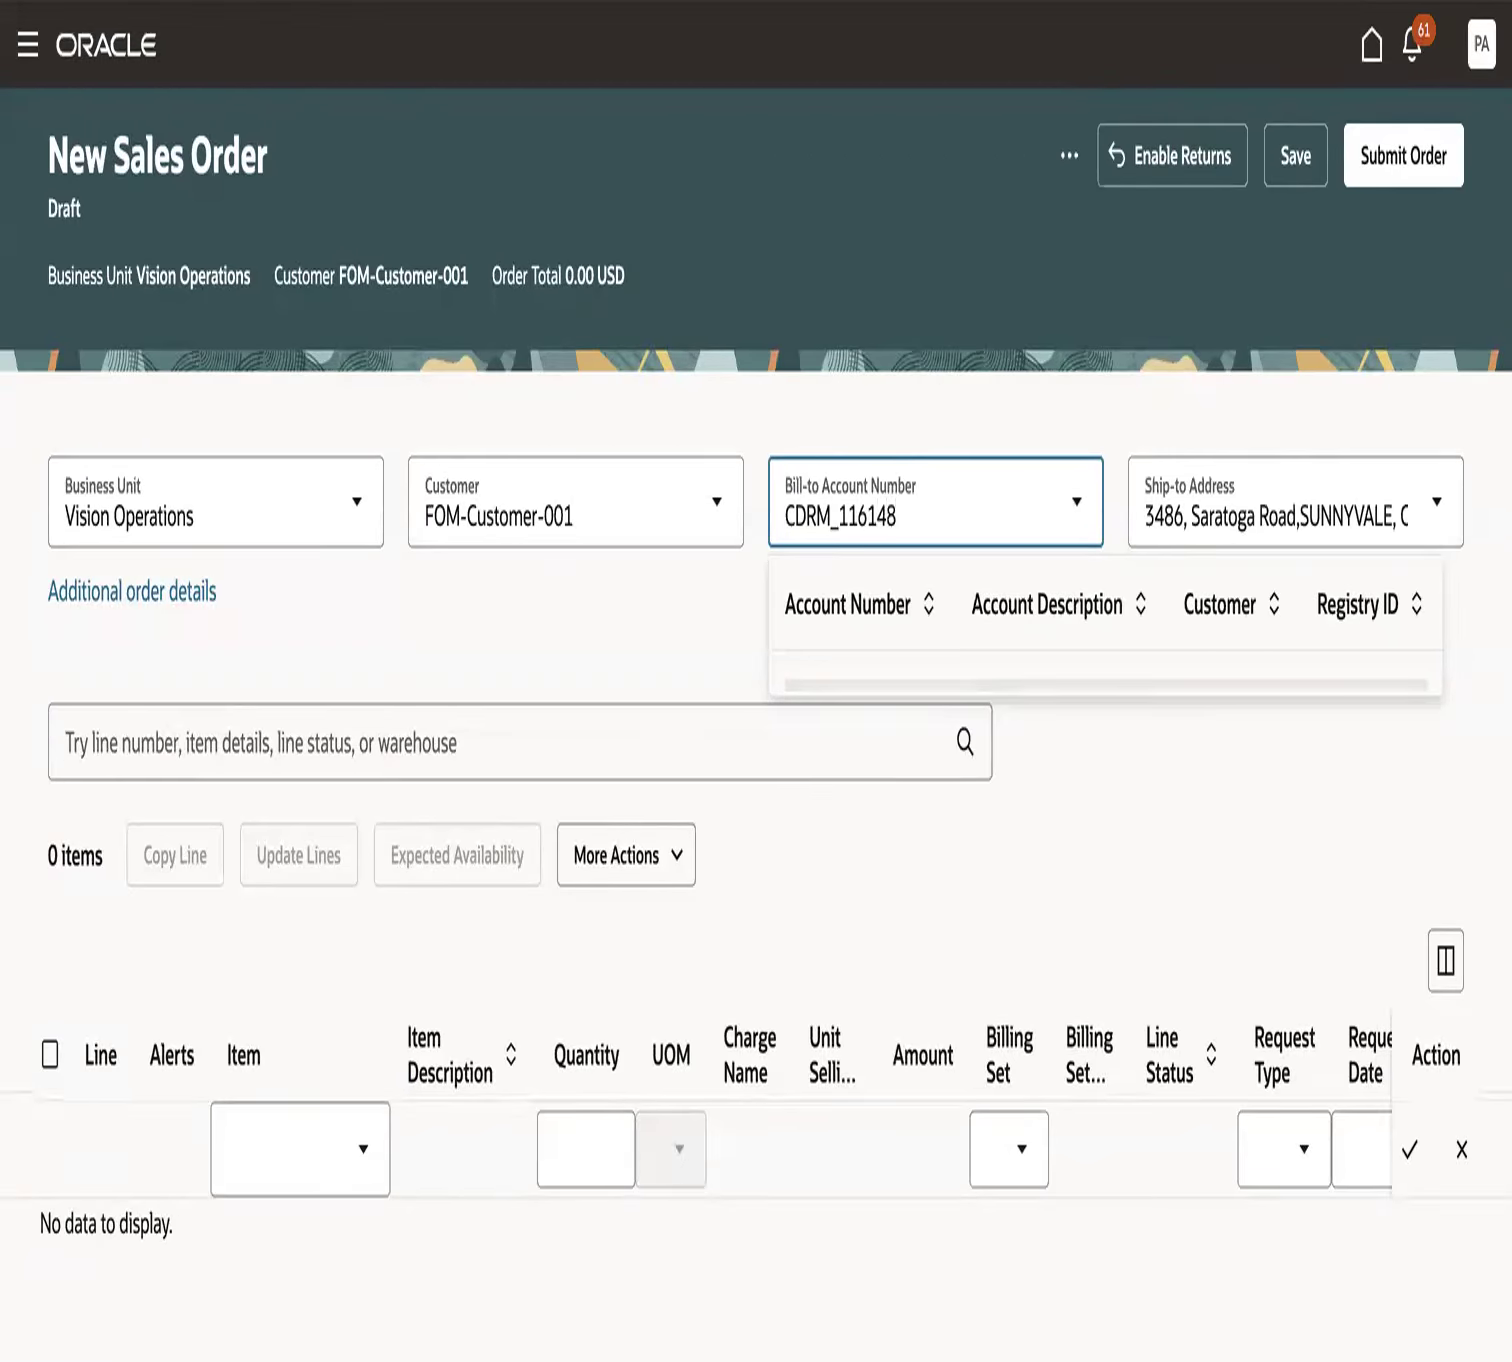
click(1020, 700)
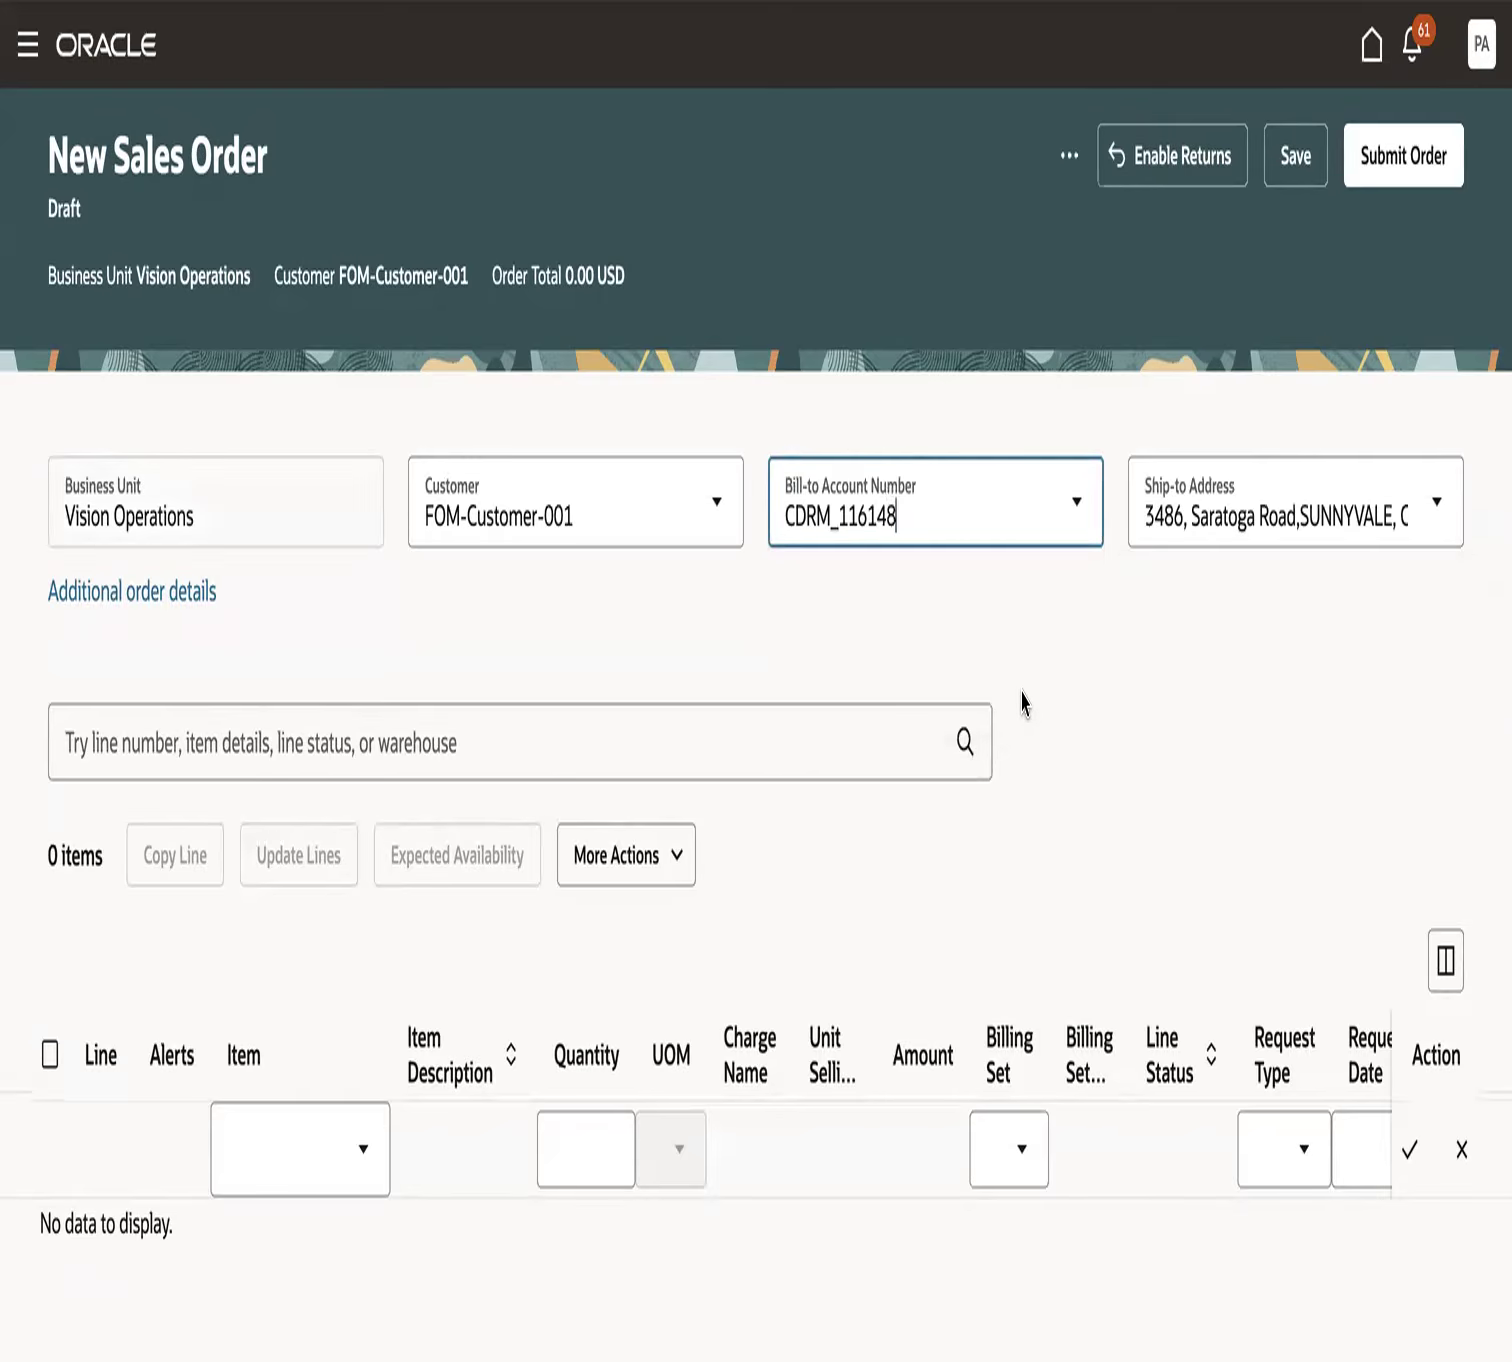
- Enable Bill Lines Together in the order's additional billing details and return to the order
click(189, 593)
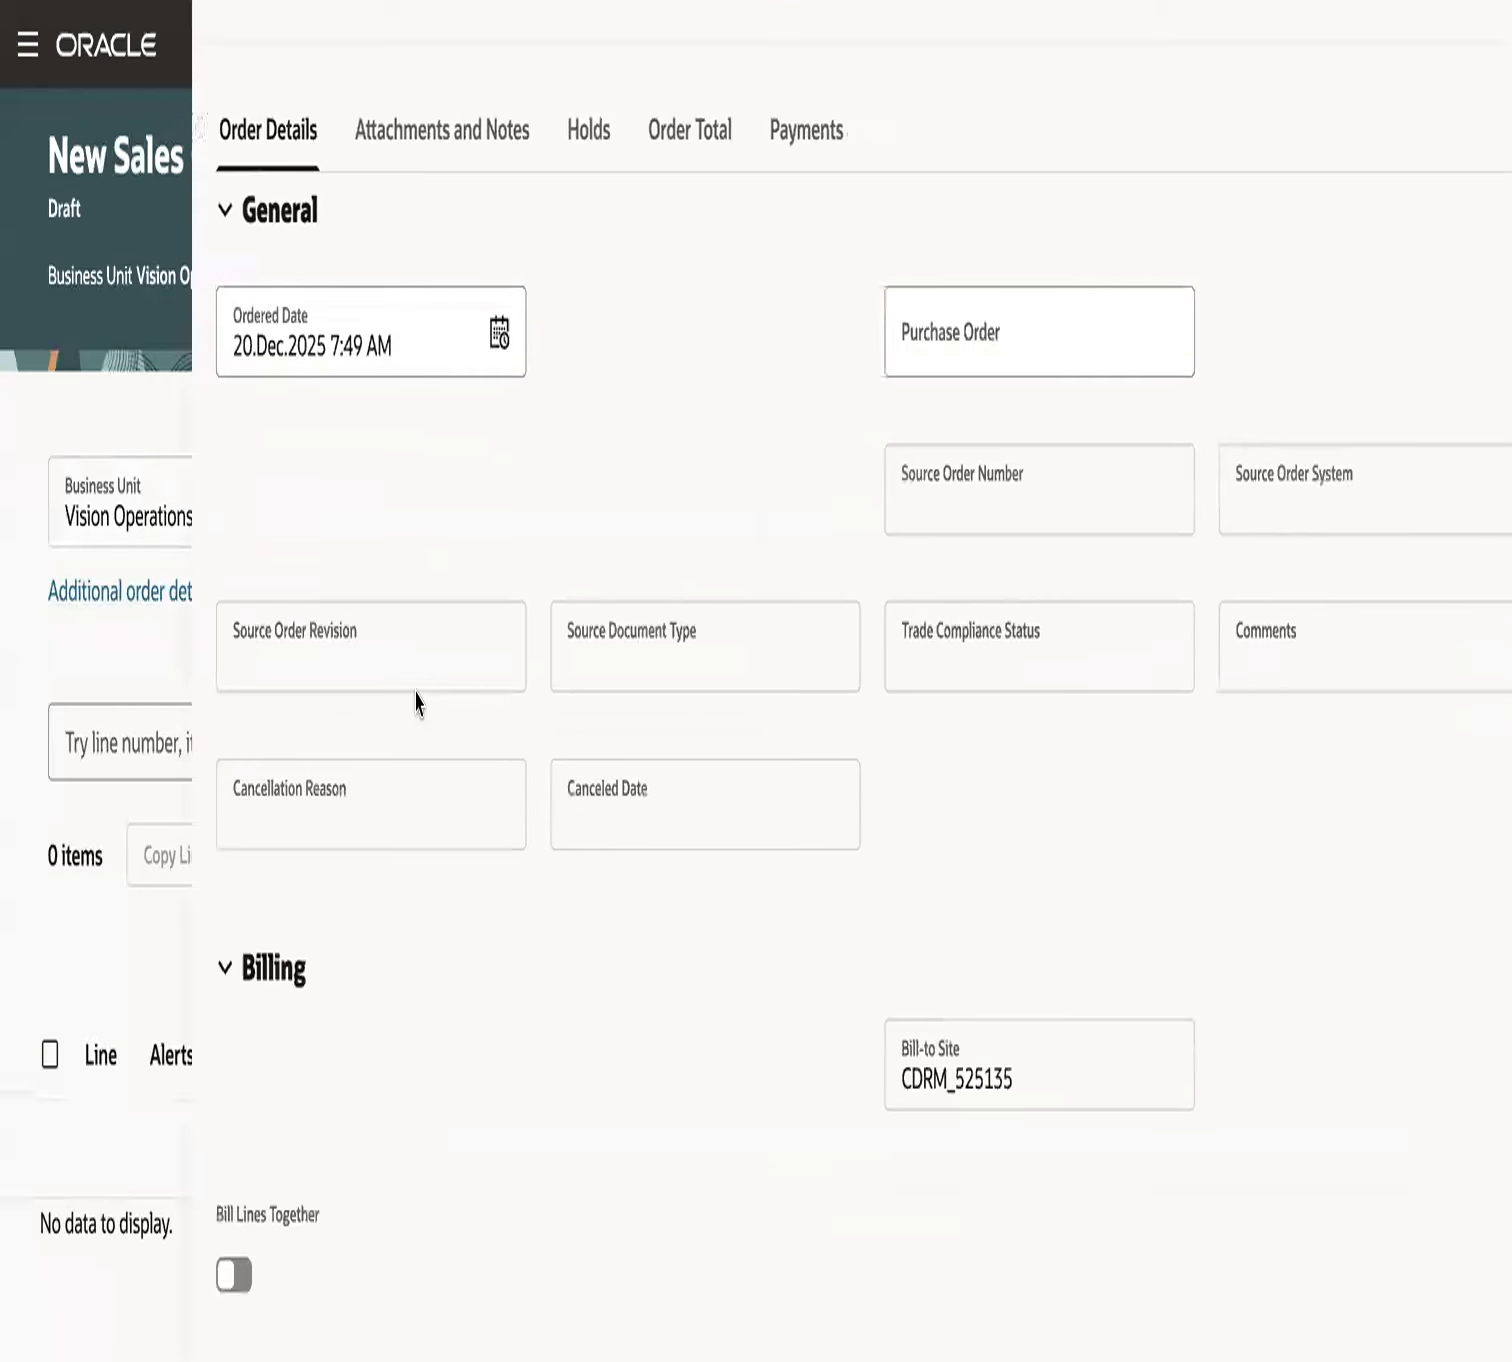
scroll(569, 851, down, 10)
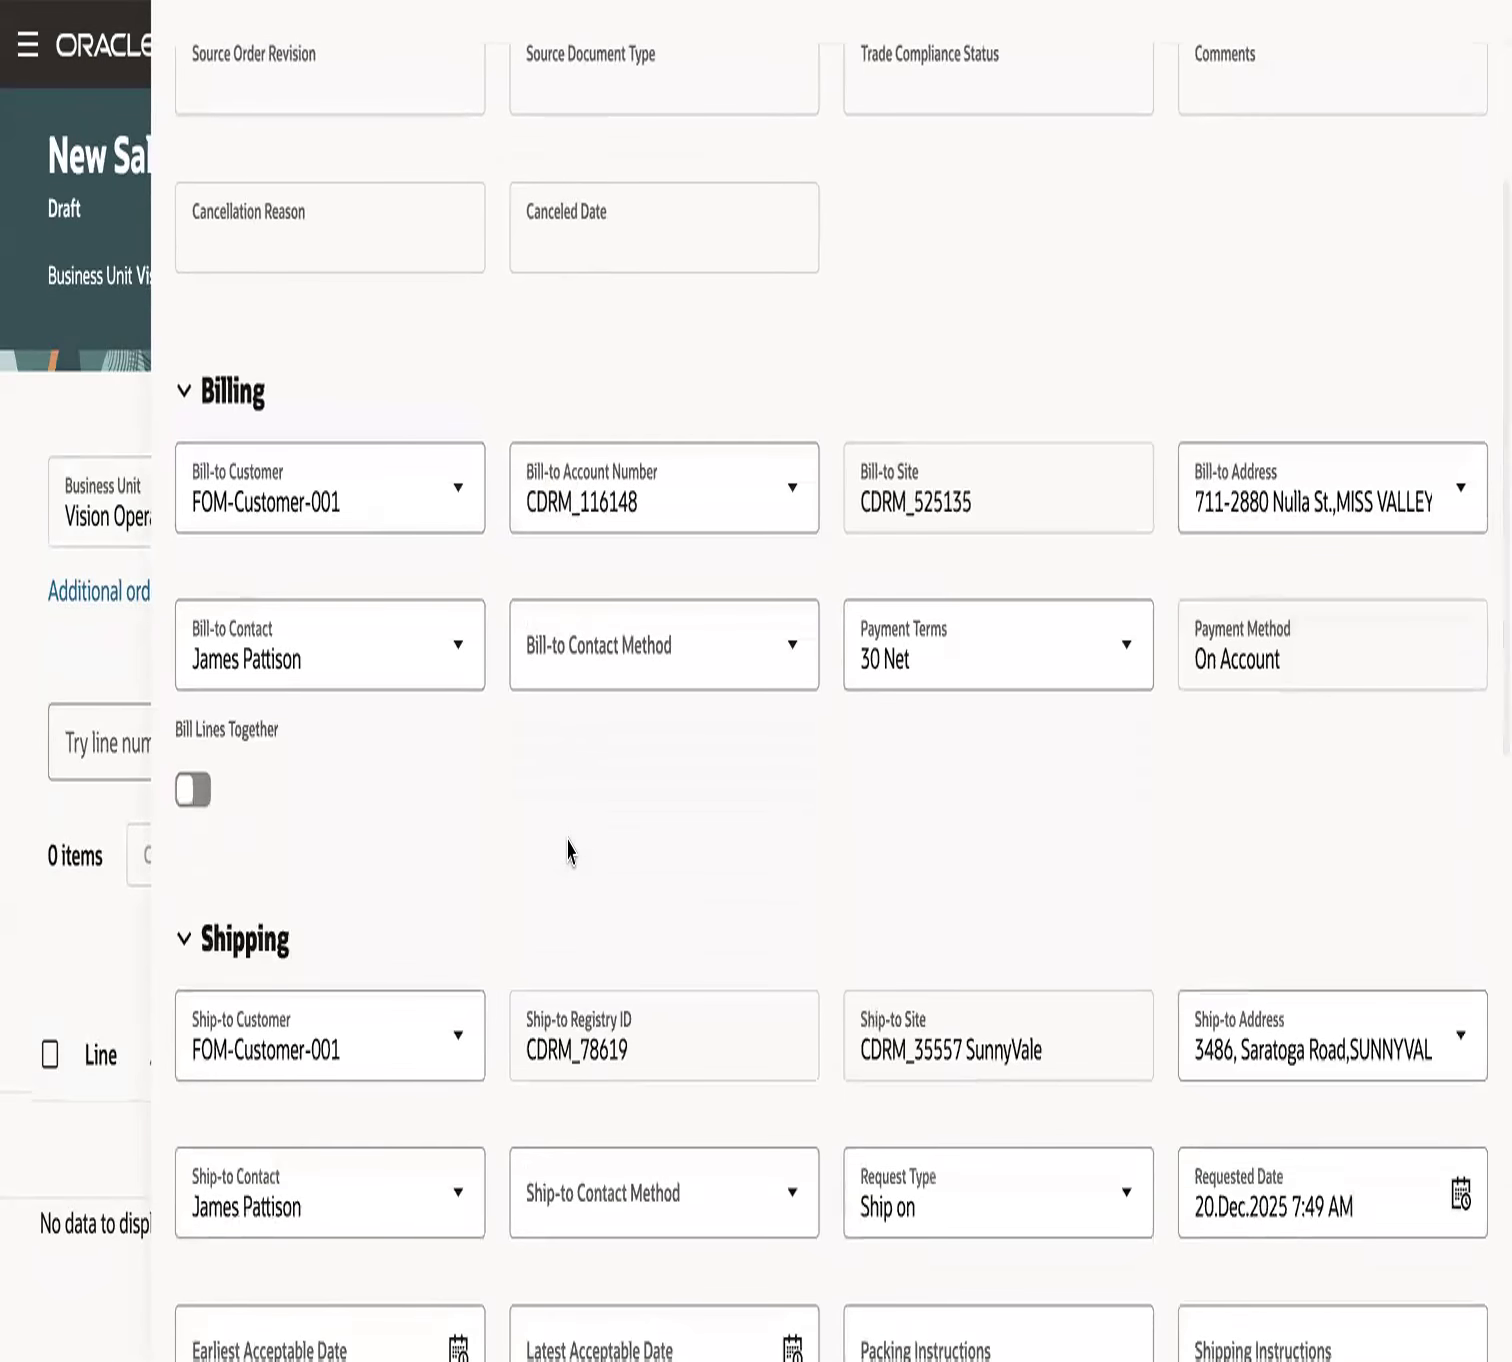
click(202, 808)
click(123, 941)
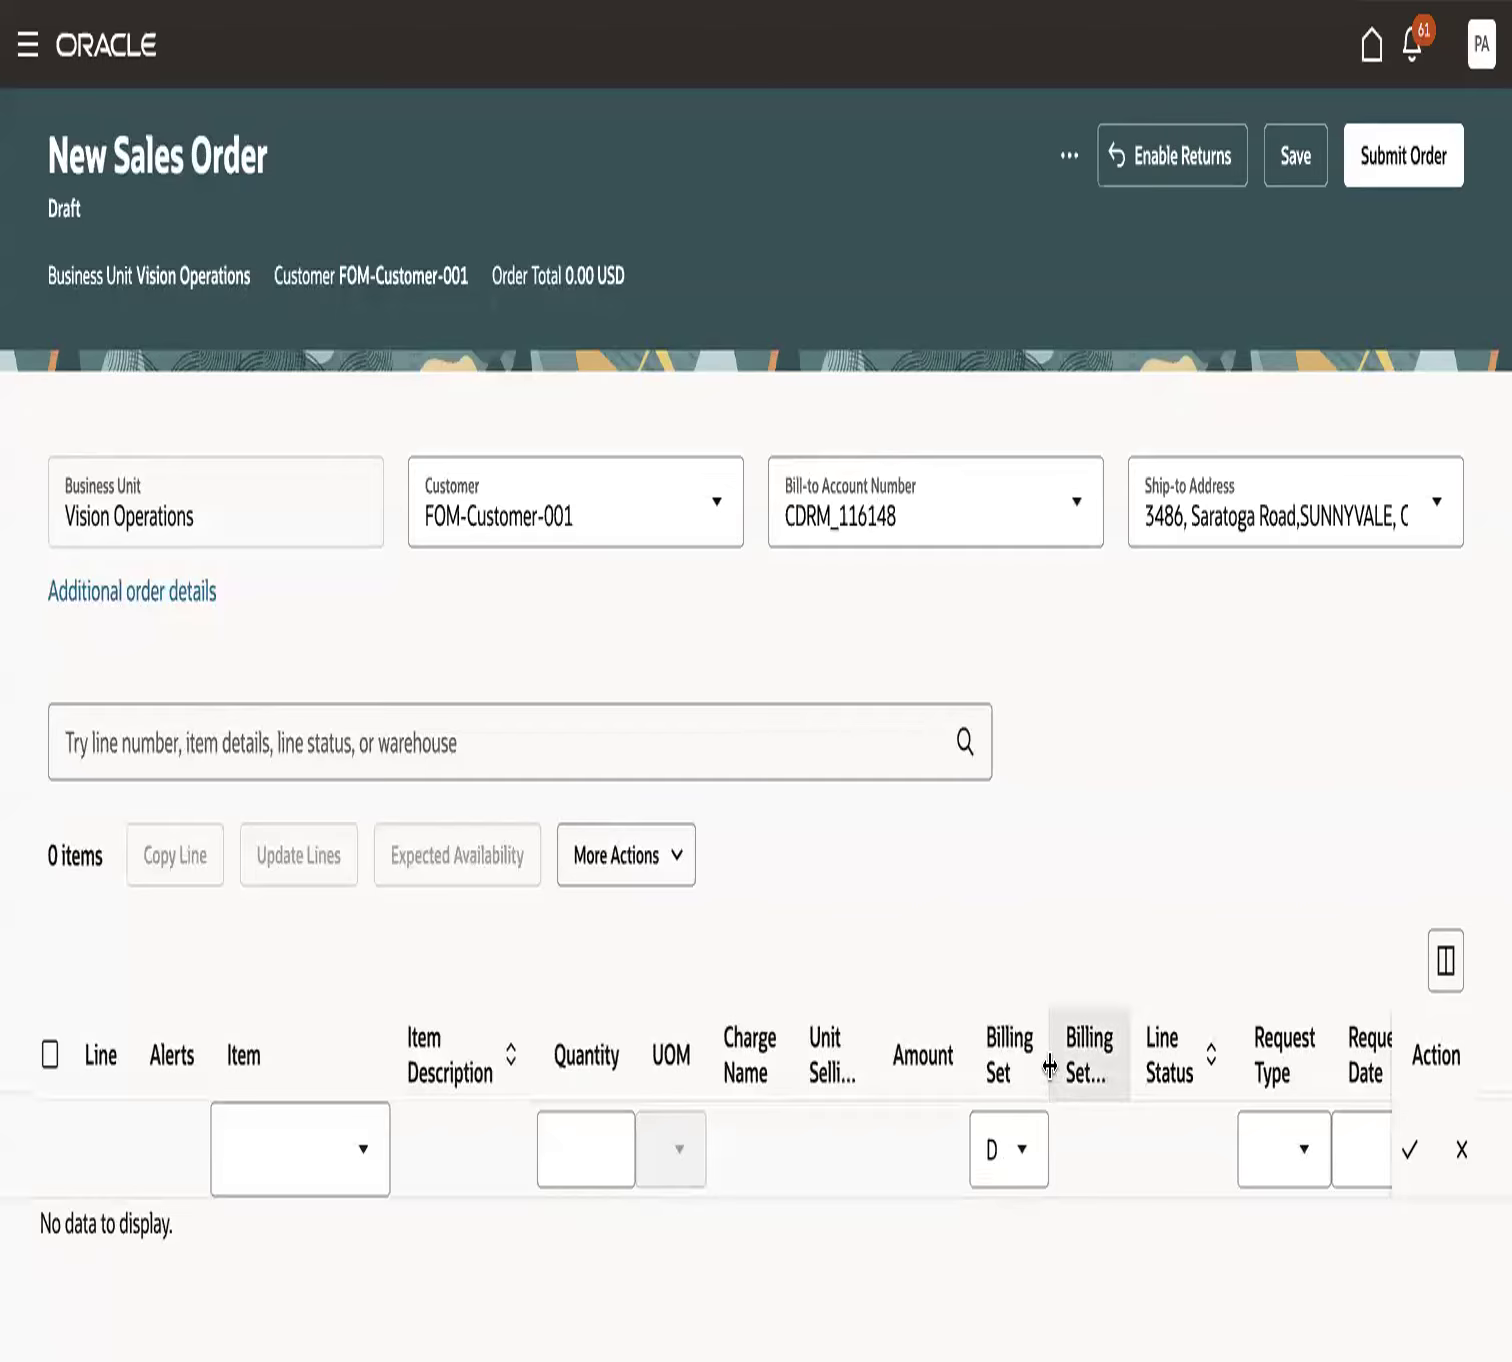
- Choose Default-BillingSet1 as the billing set for the new order line
click(997, 1150)
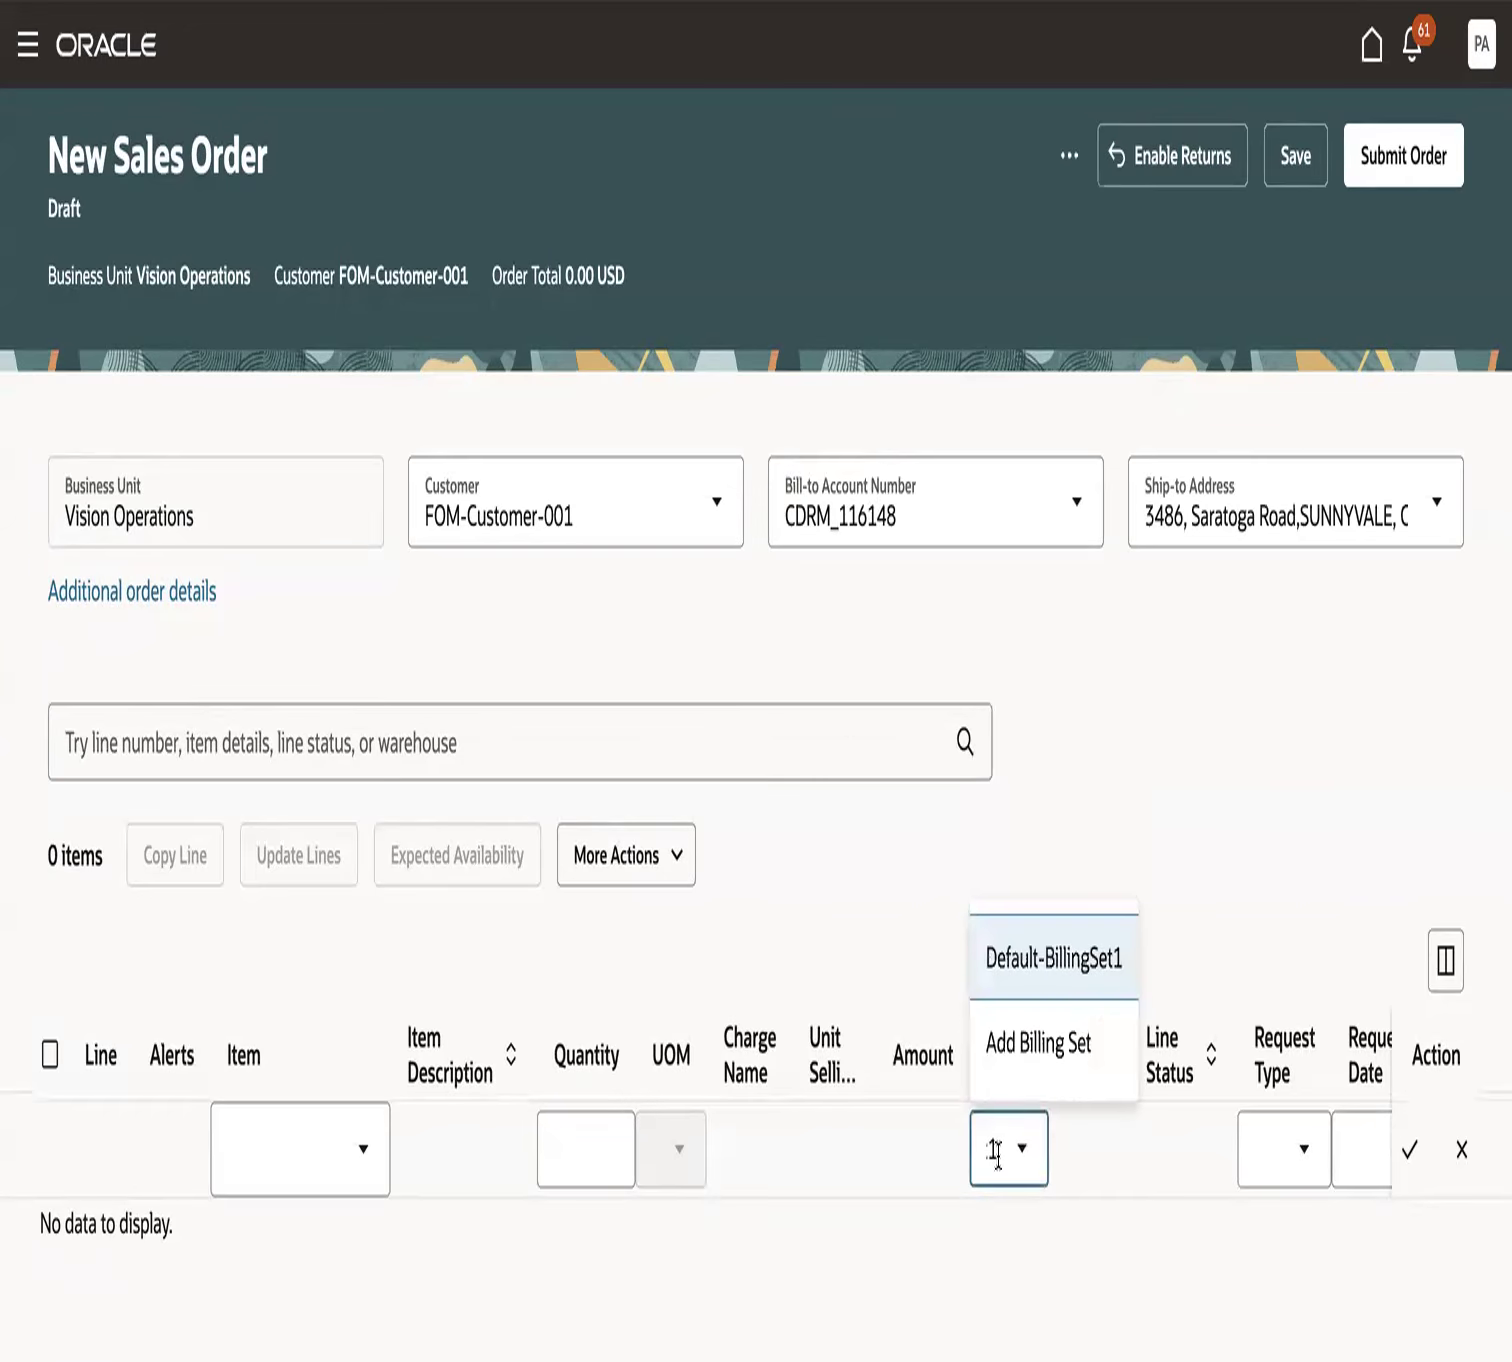
click(1026, 960)
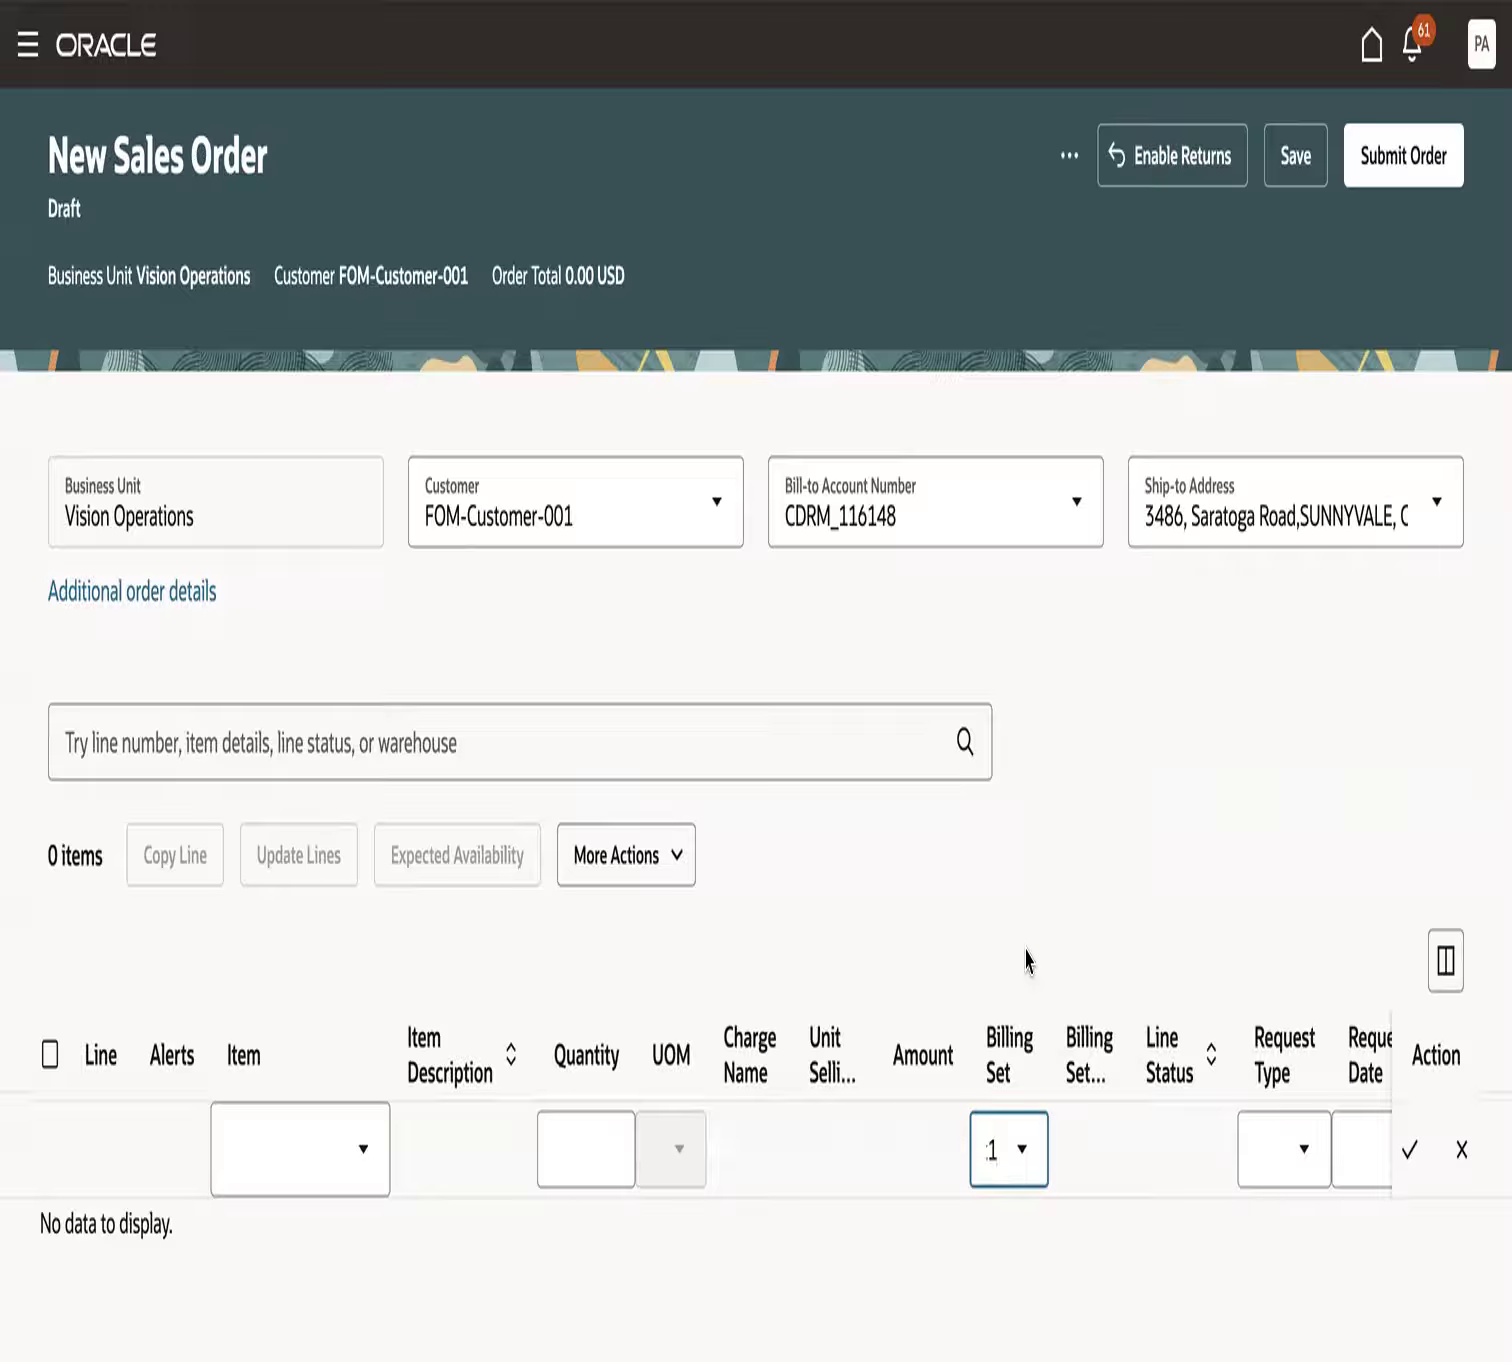
click(1020, 1148)
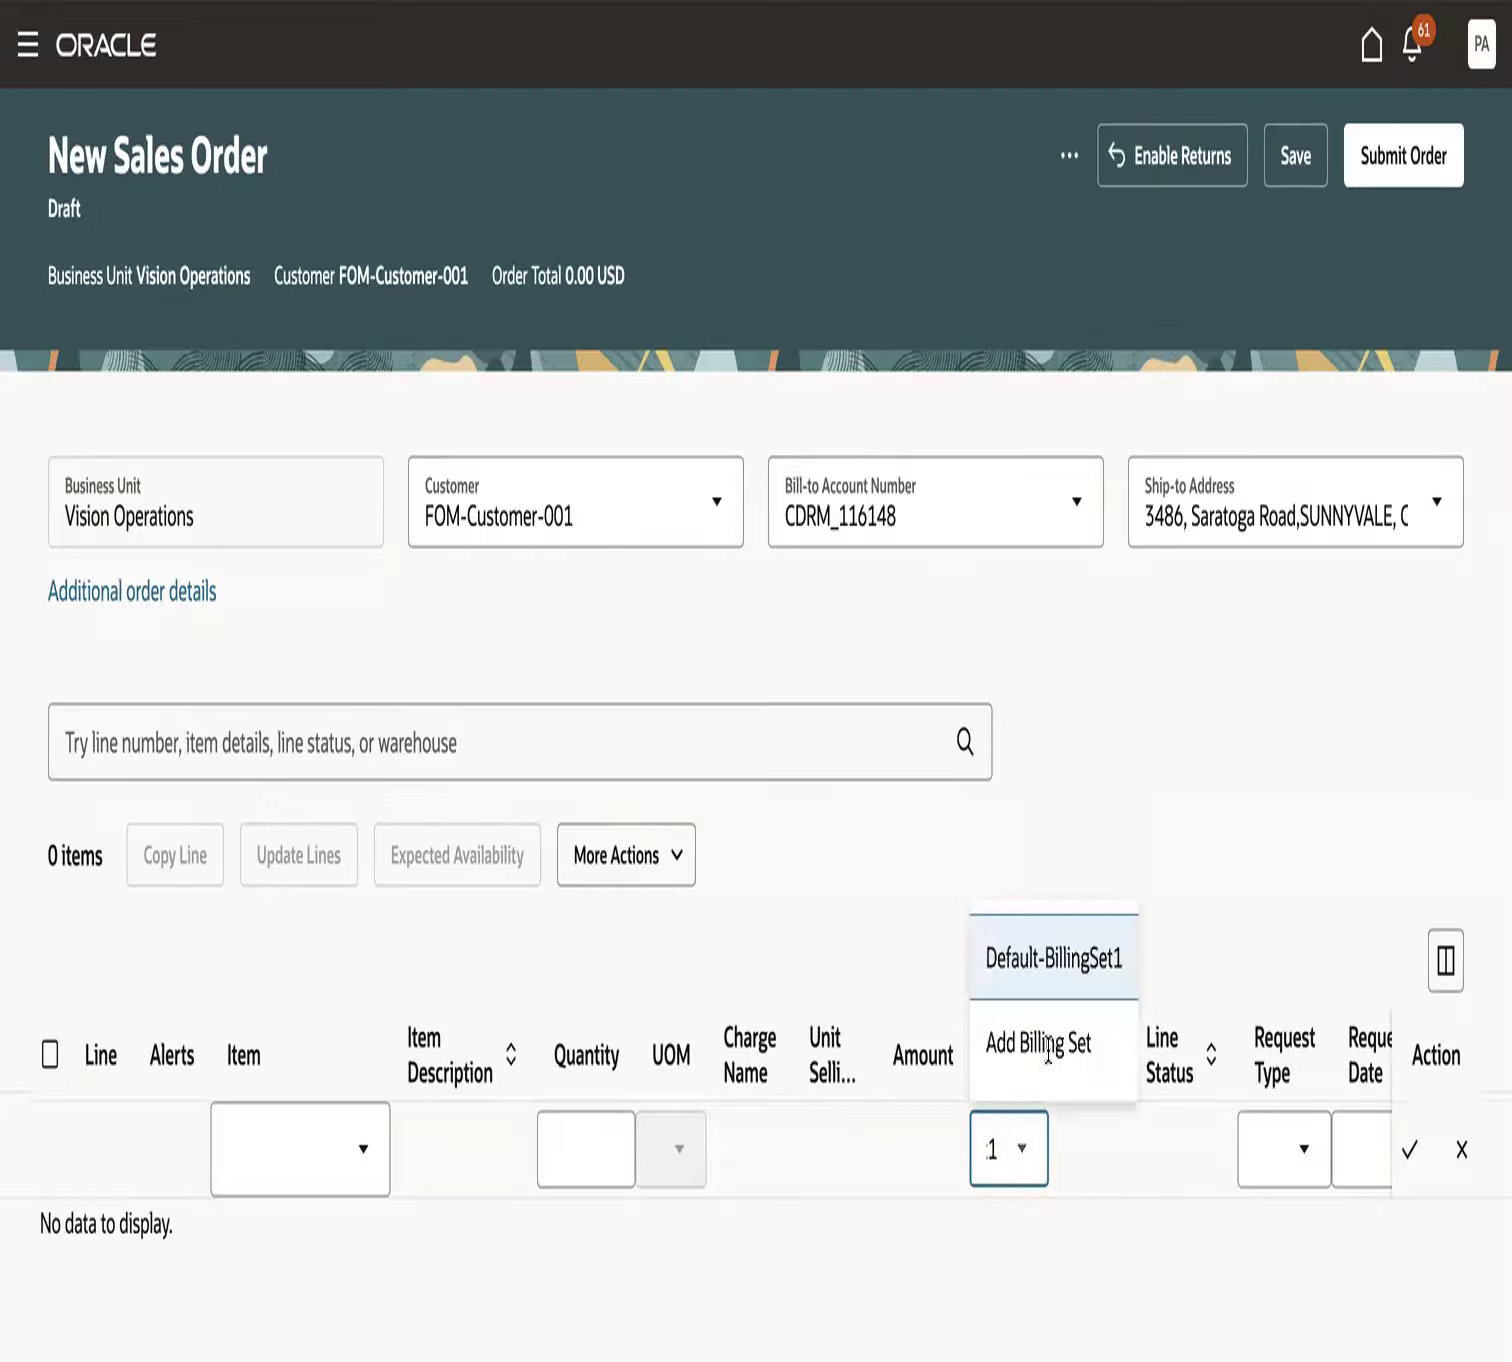
click(1058, 1046)
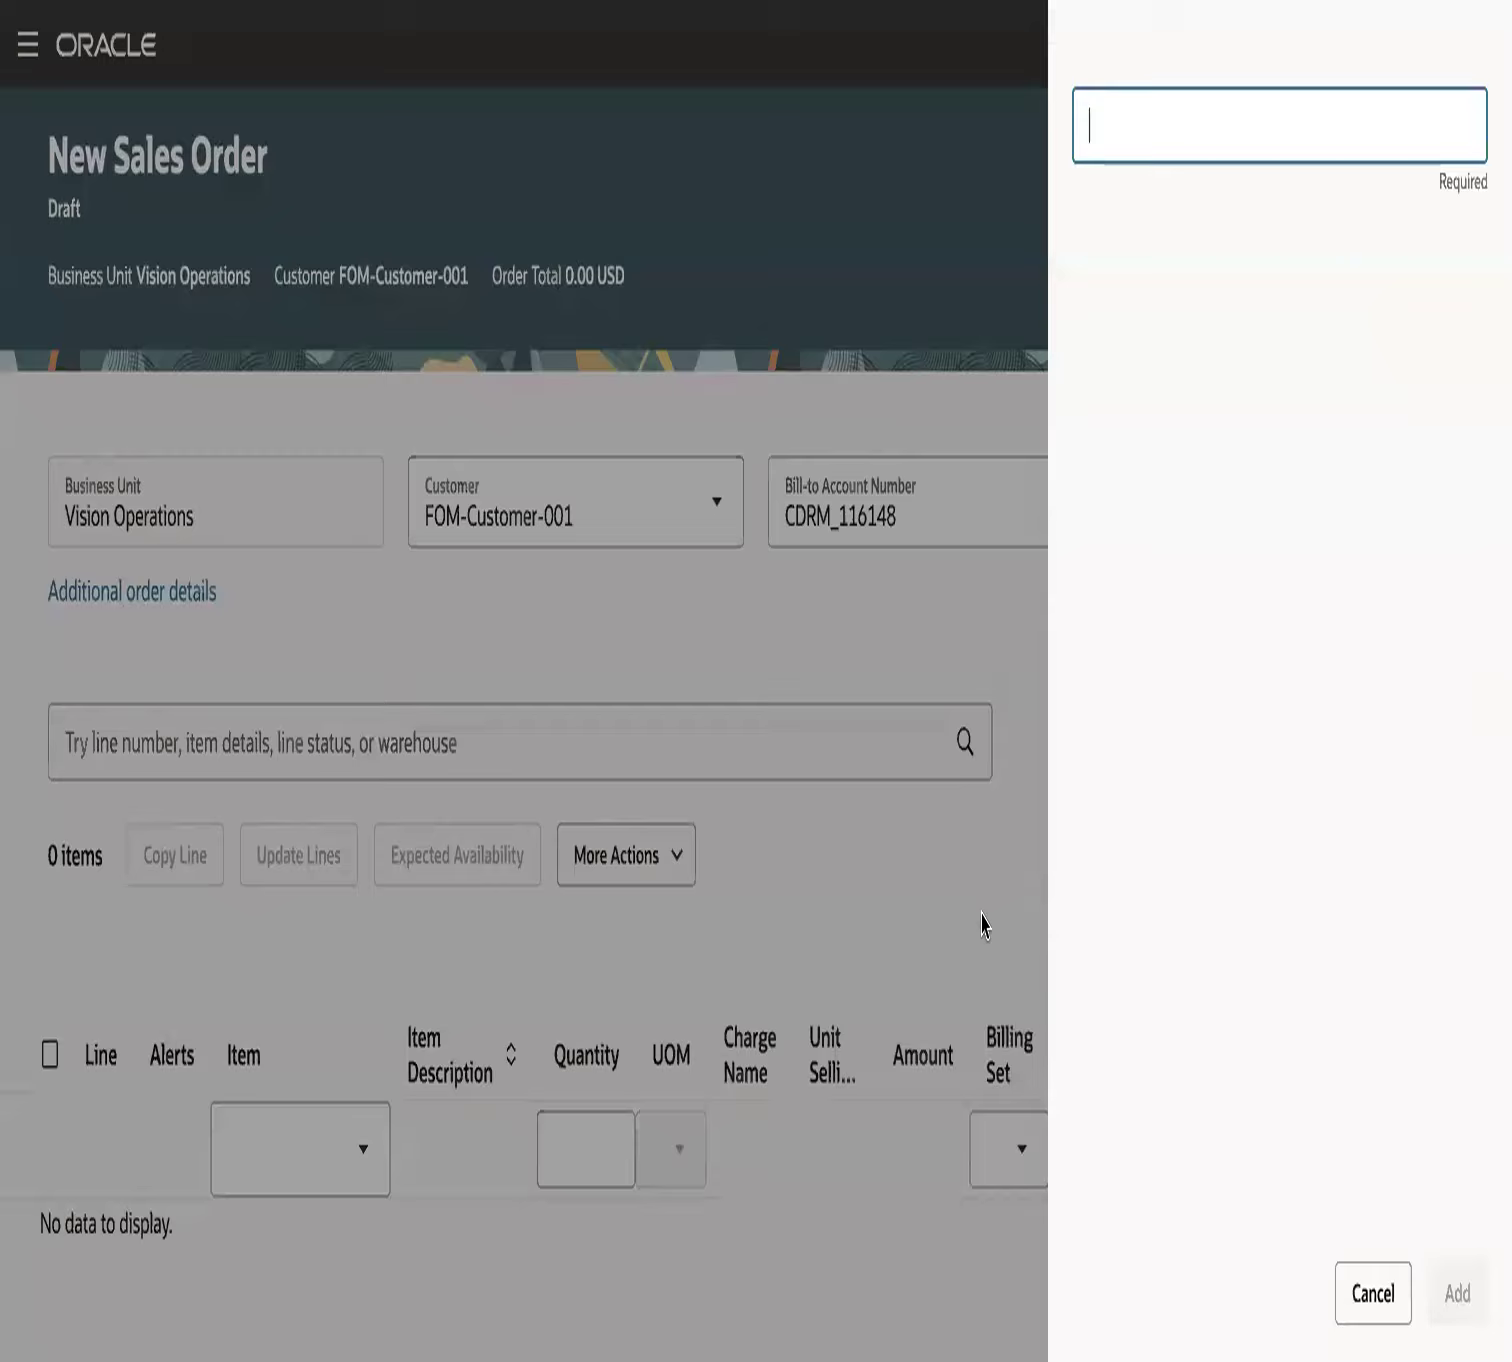
click(1403, 1296)
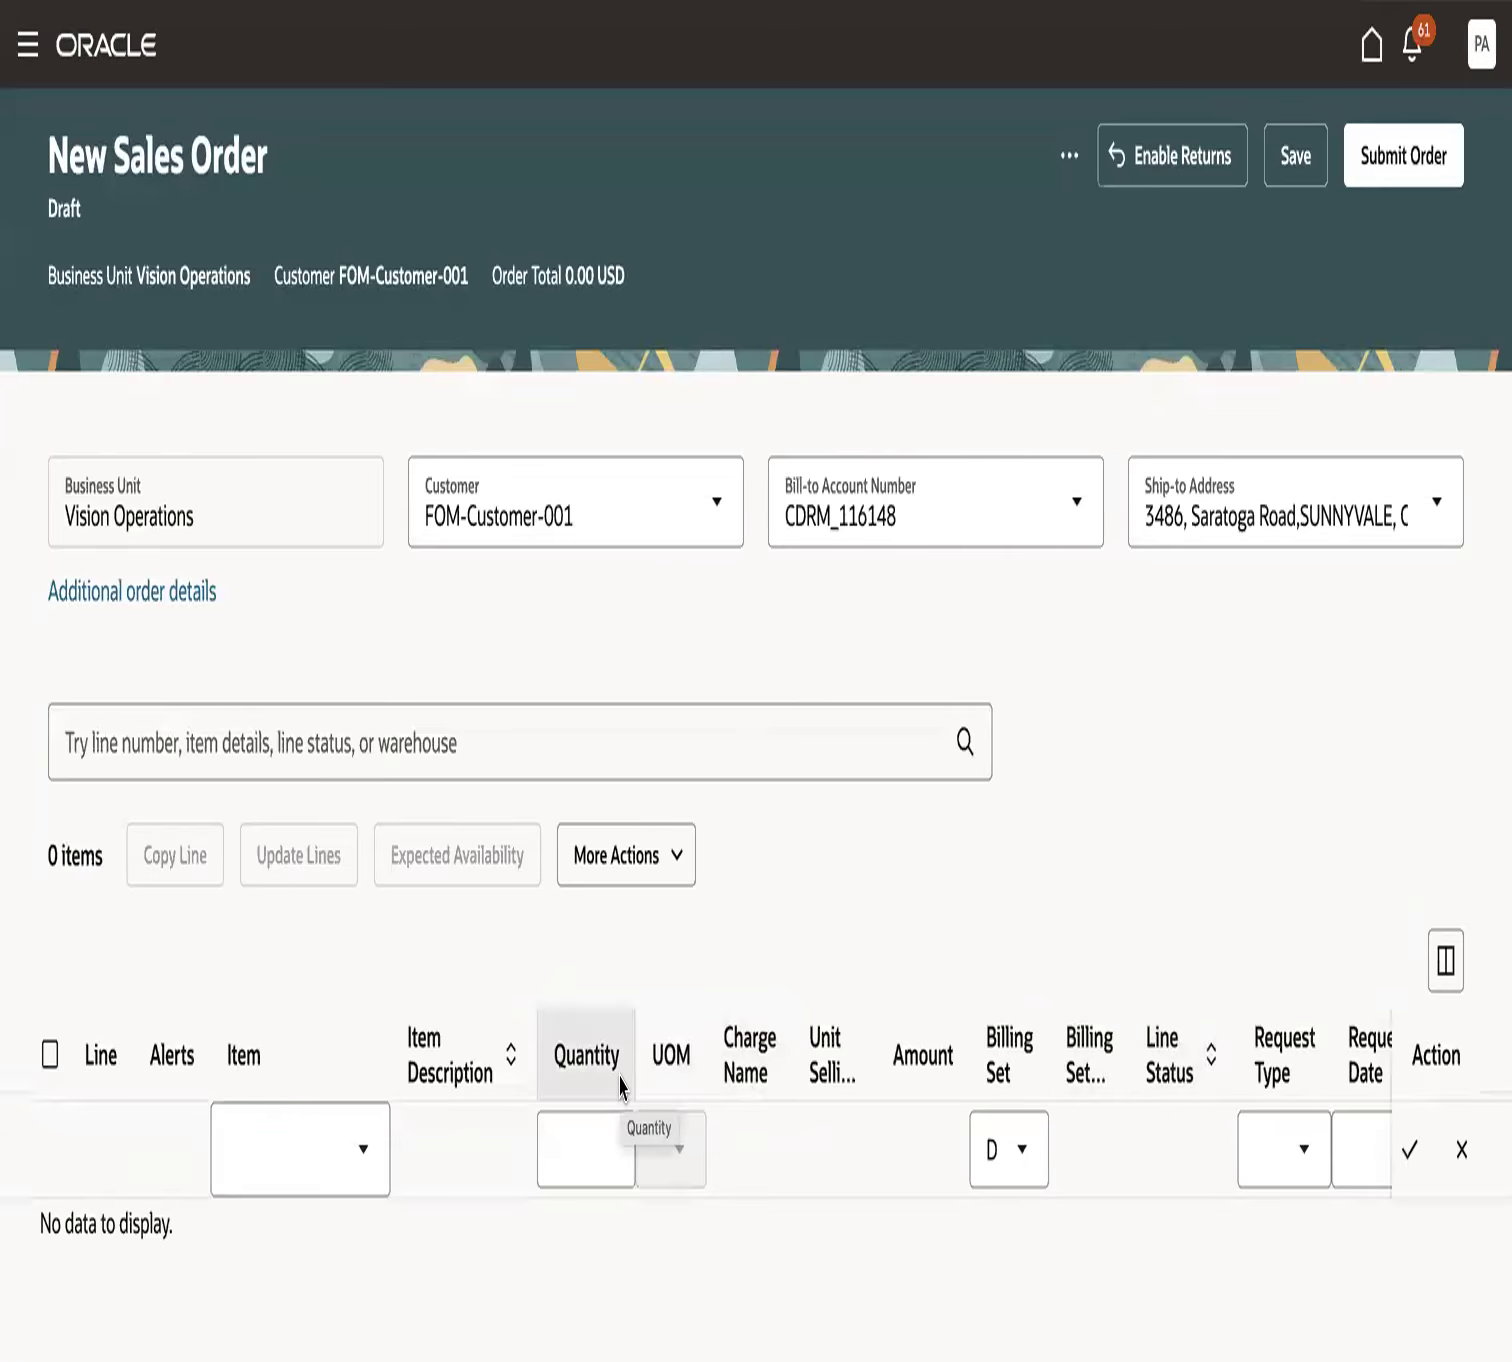
- Widen the Billing Set column and add an order line for item LPTX9013 with a quantity of 10
click(290, 1168)
text(LPTX)
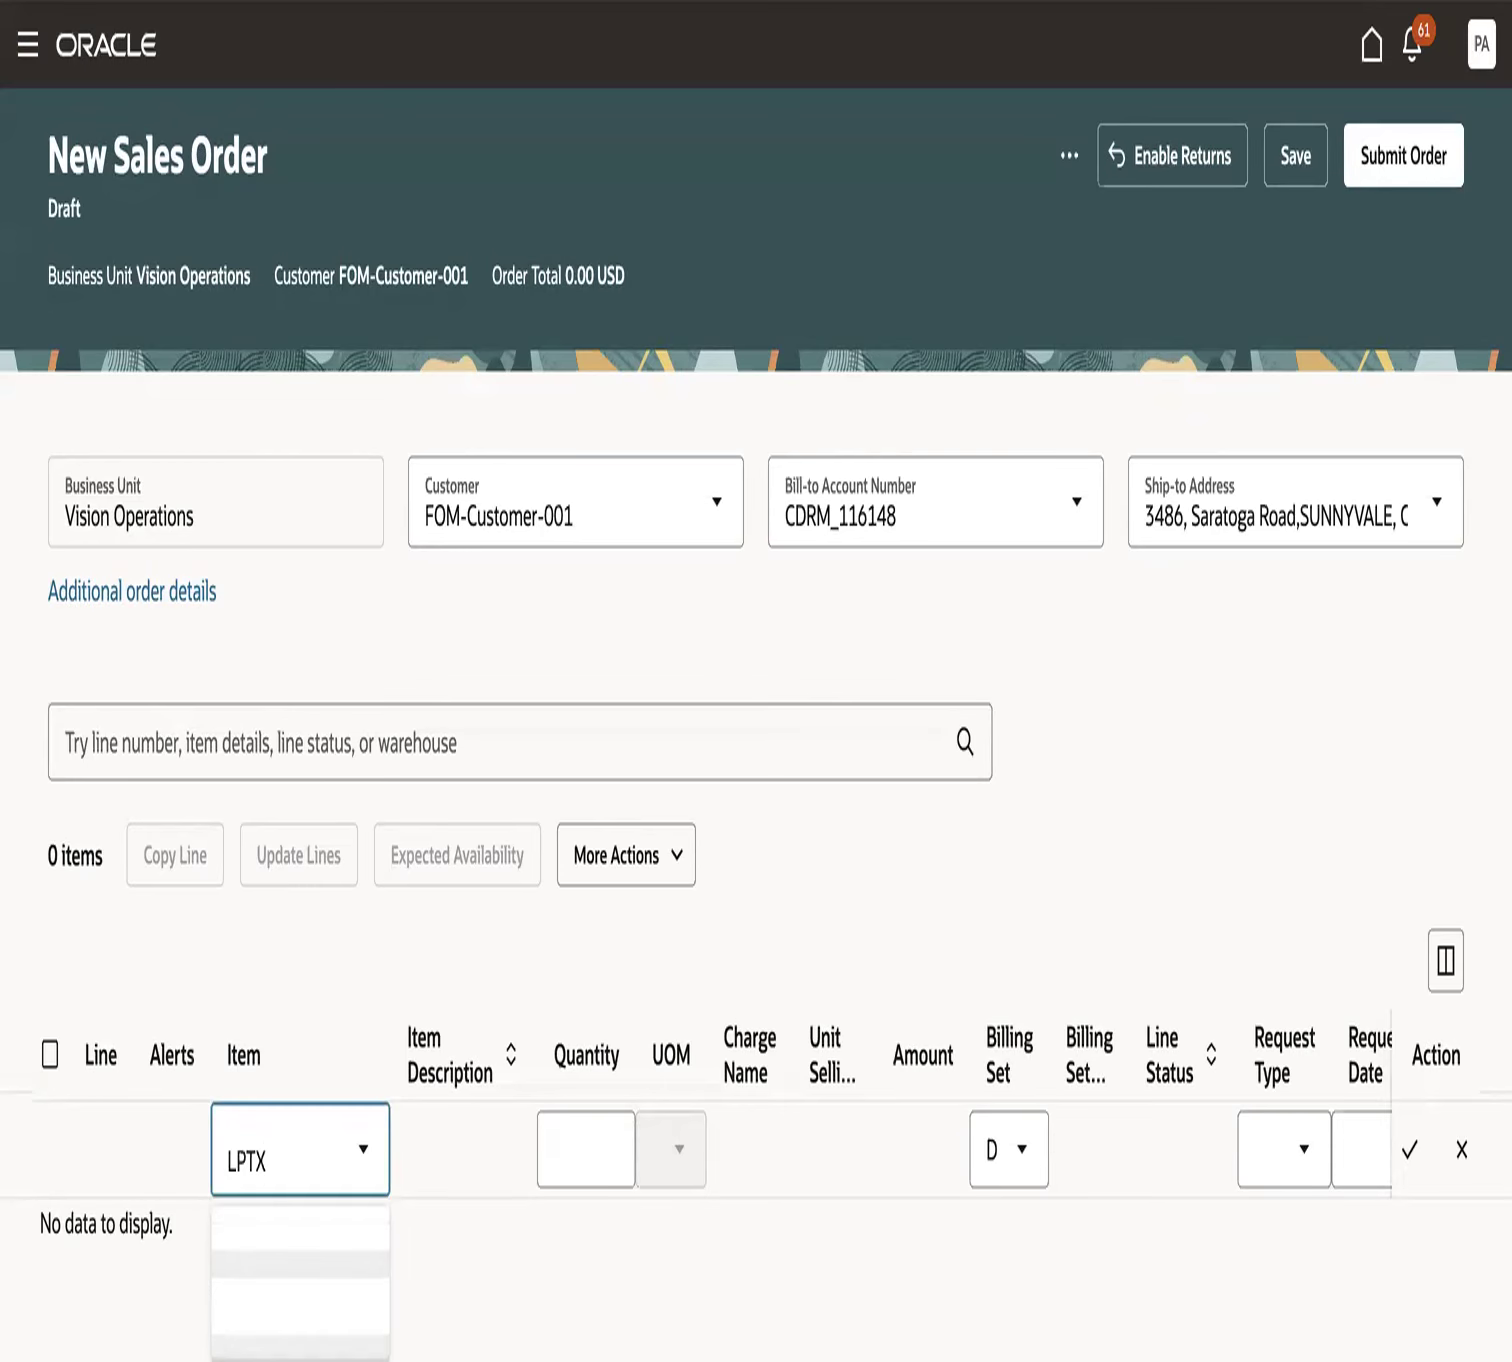
click(343, 1248)
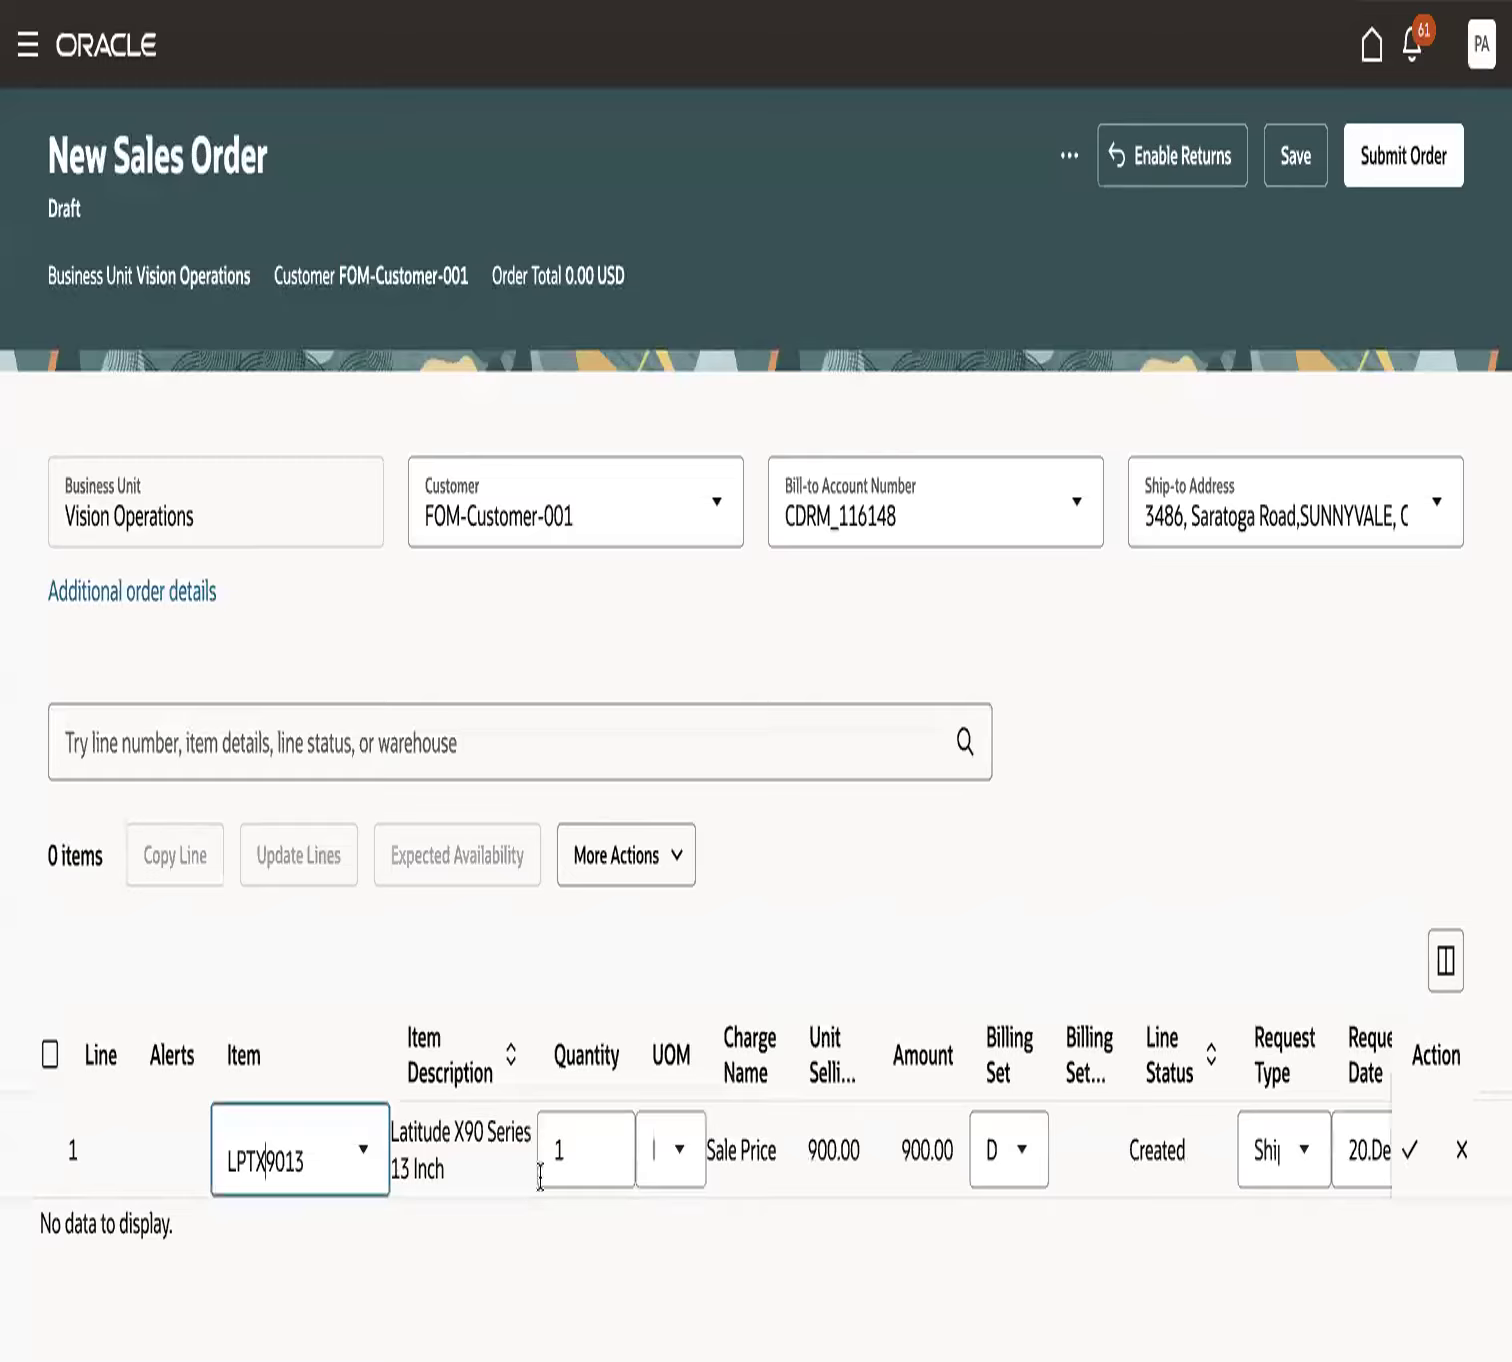
click(584, 1165)
text(0)
key(Tab)
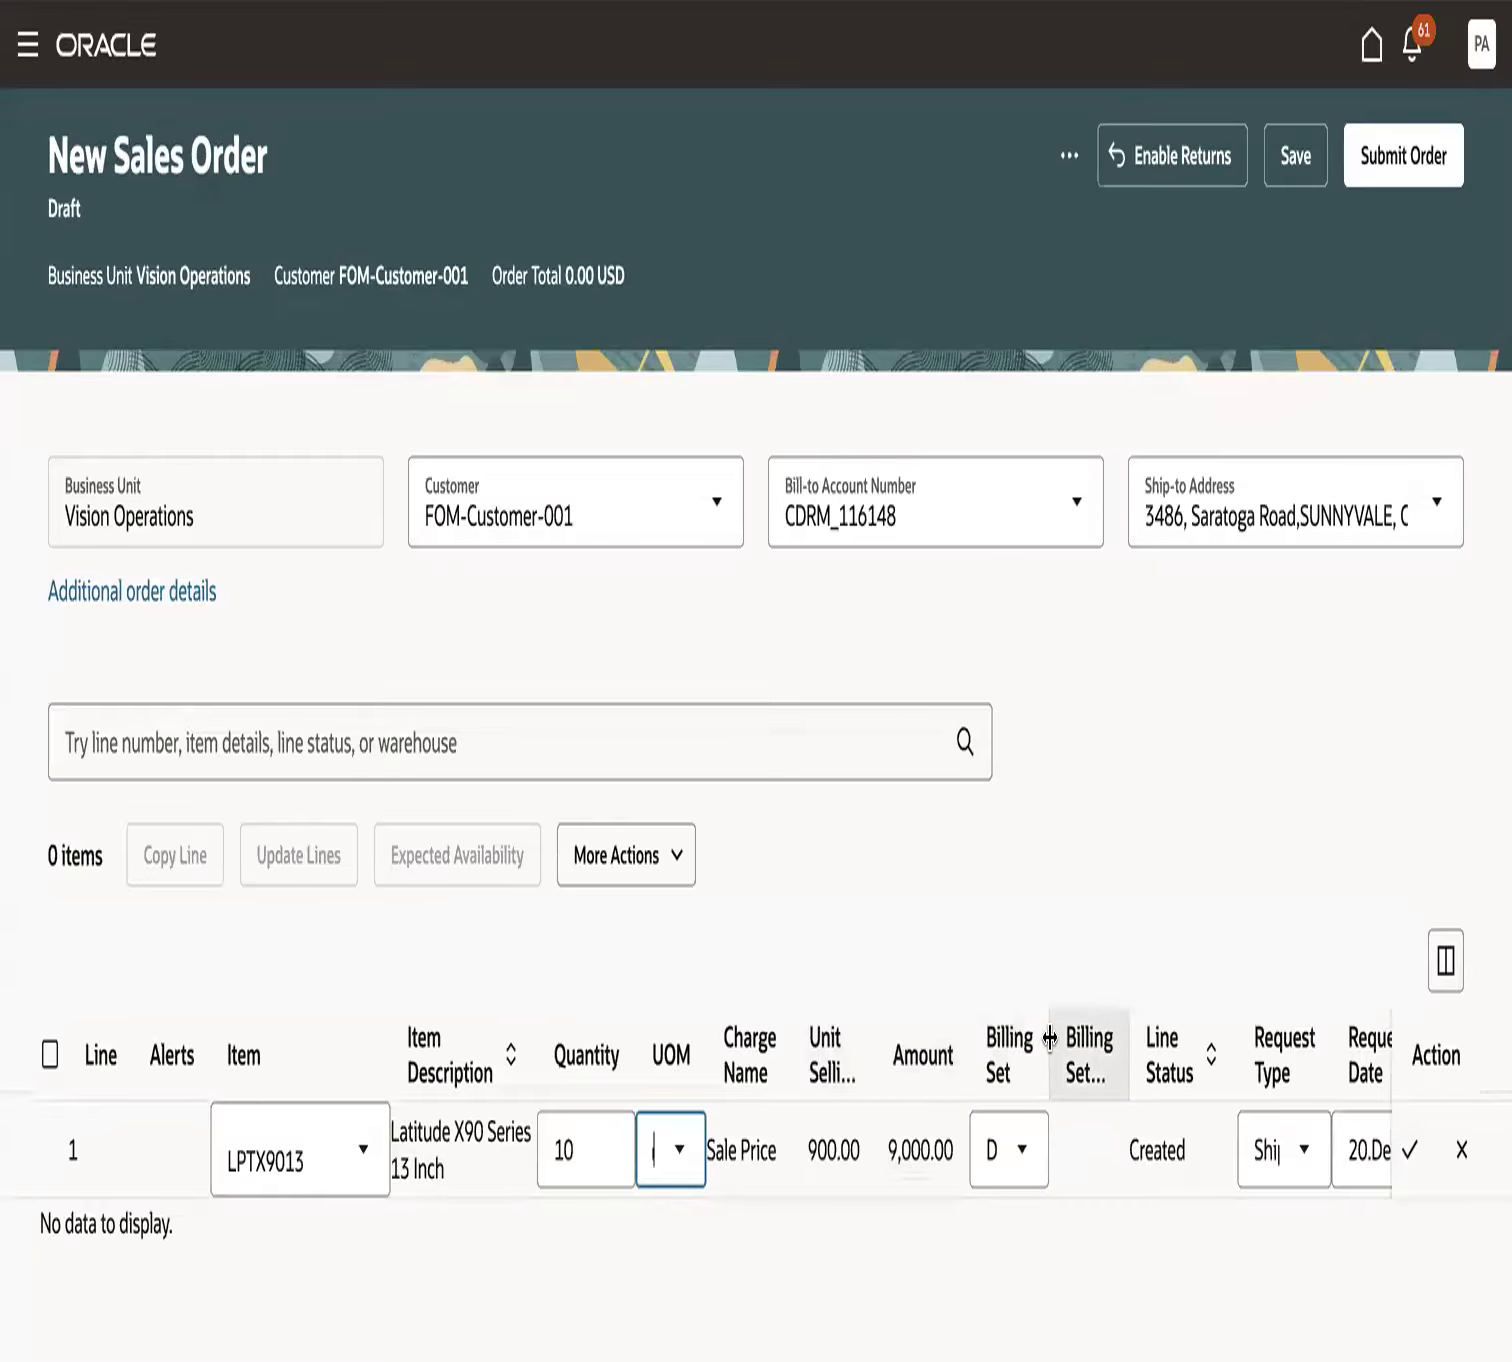
drag(1048, 1035, 1074, 1035)
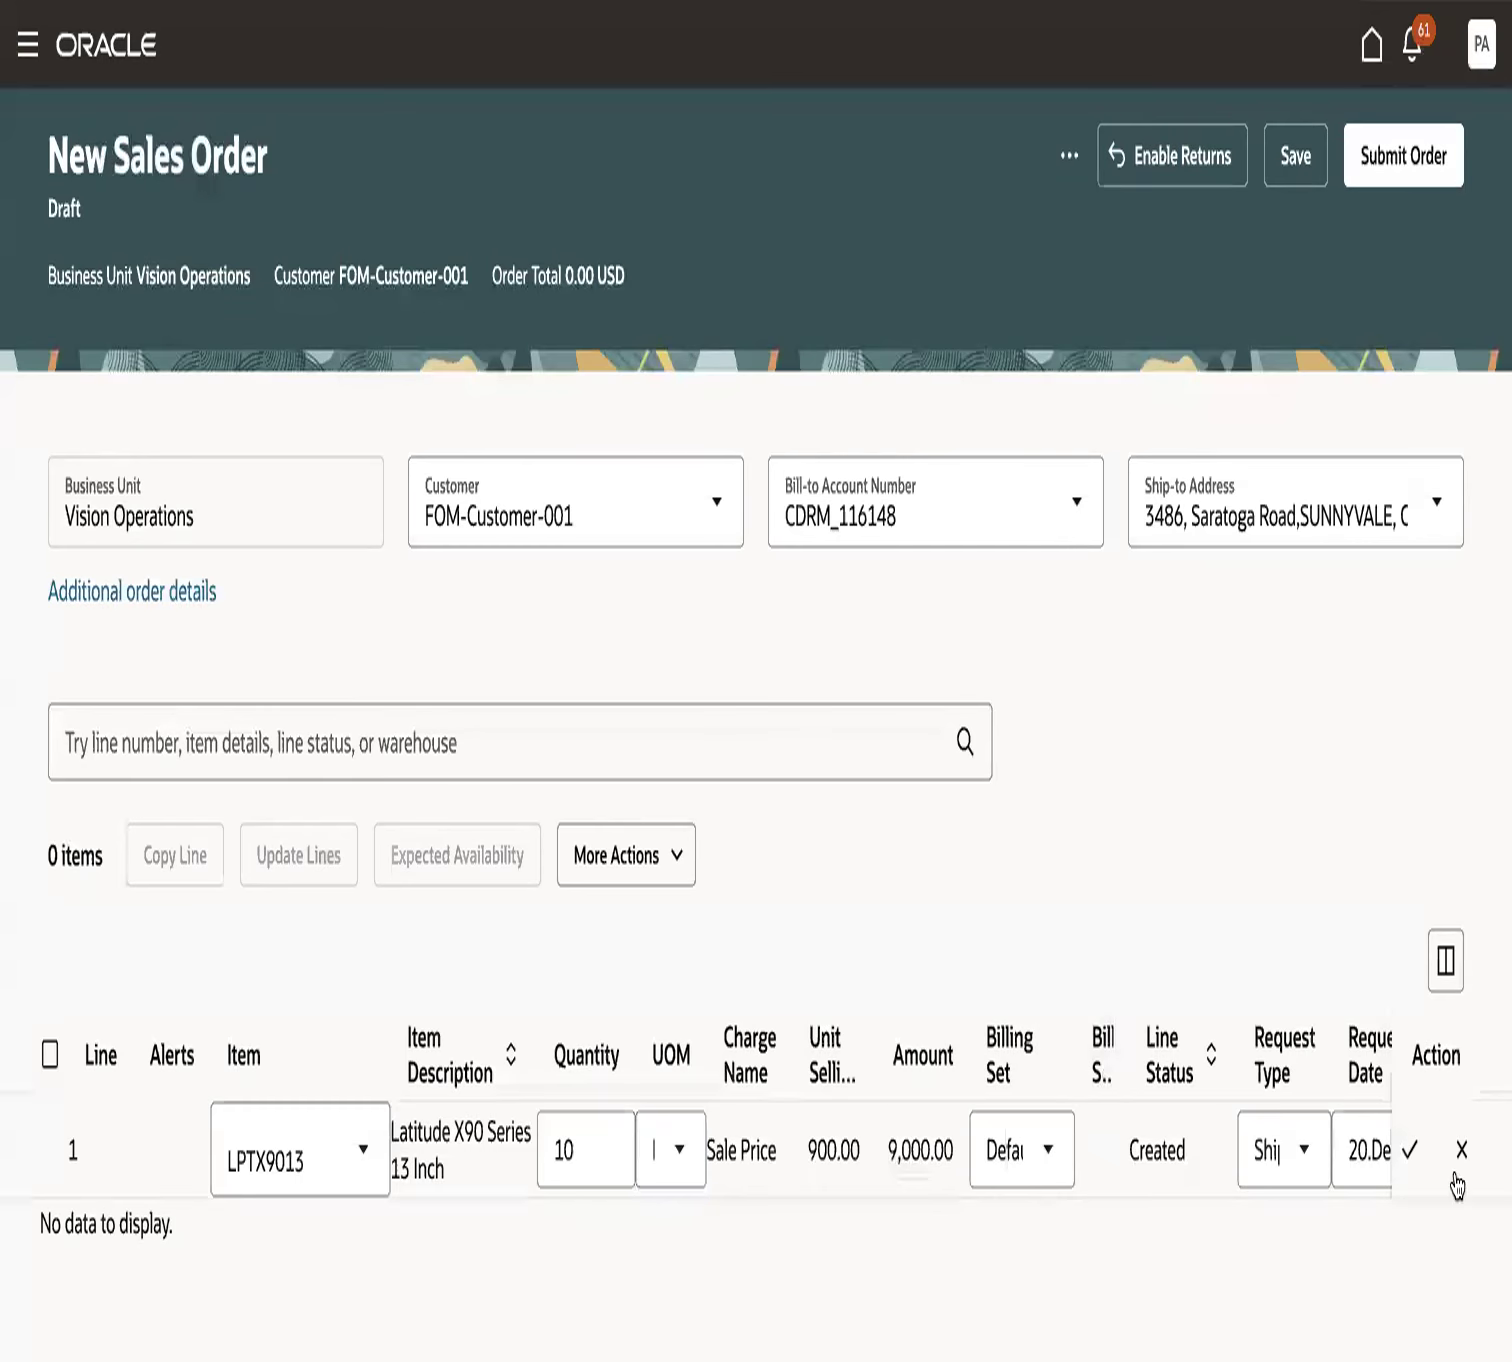
click(1410, 1150)
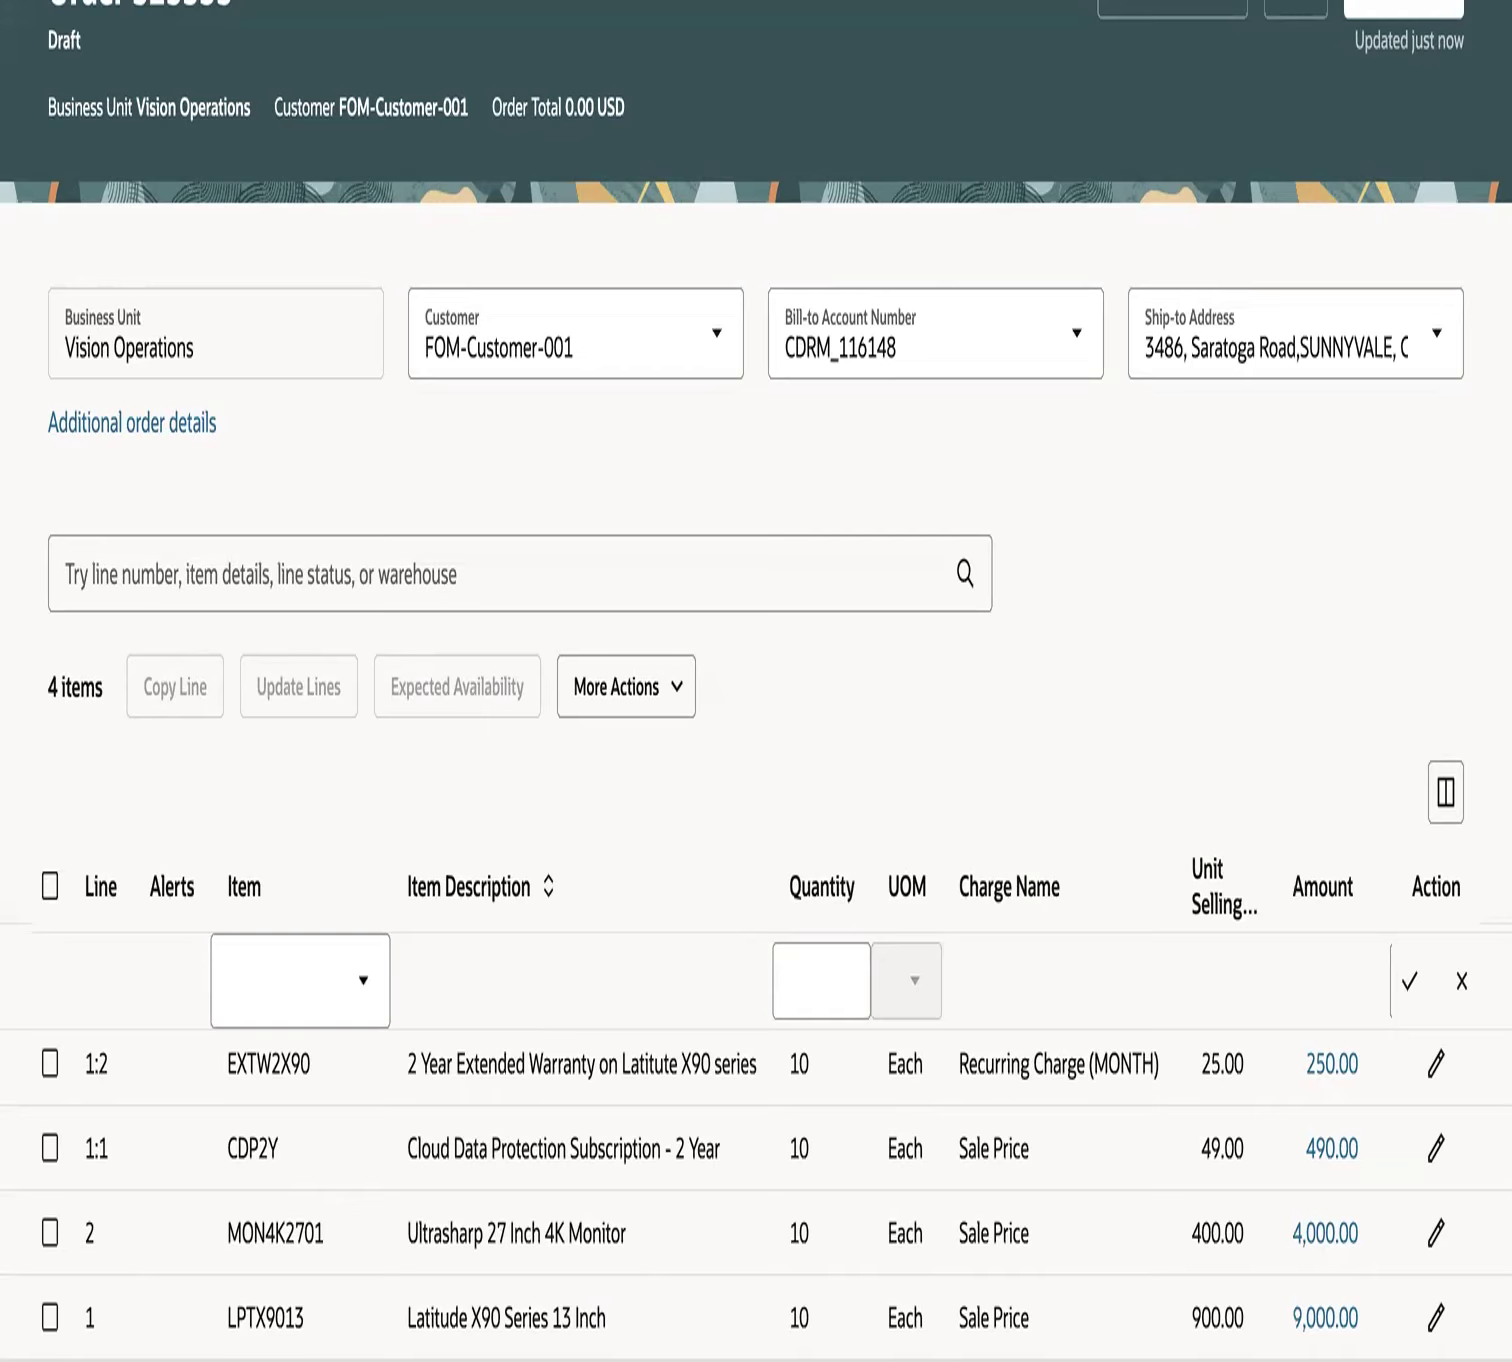
- Review the draft order's line descriptions, the warranty line's charge name and the billing set assigned to each line
drag(472, 1320, 645, 1323)
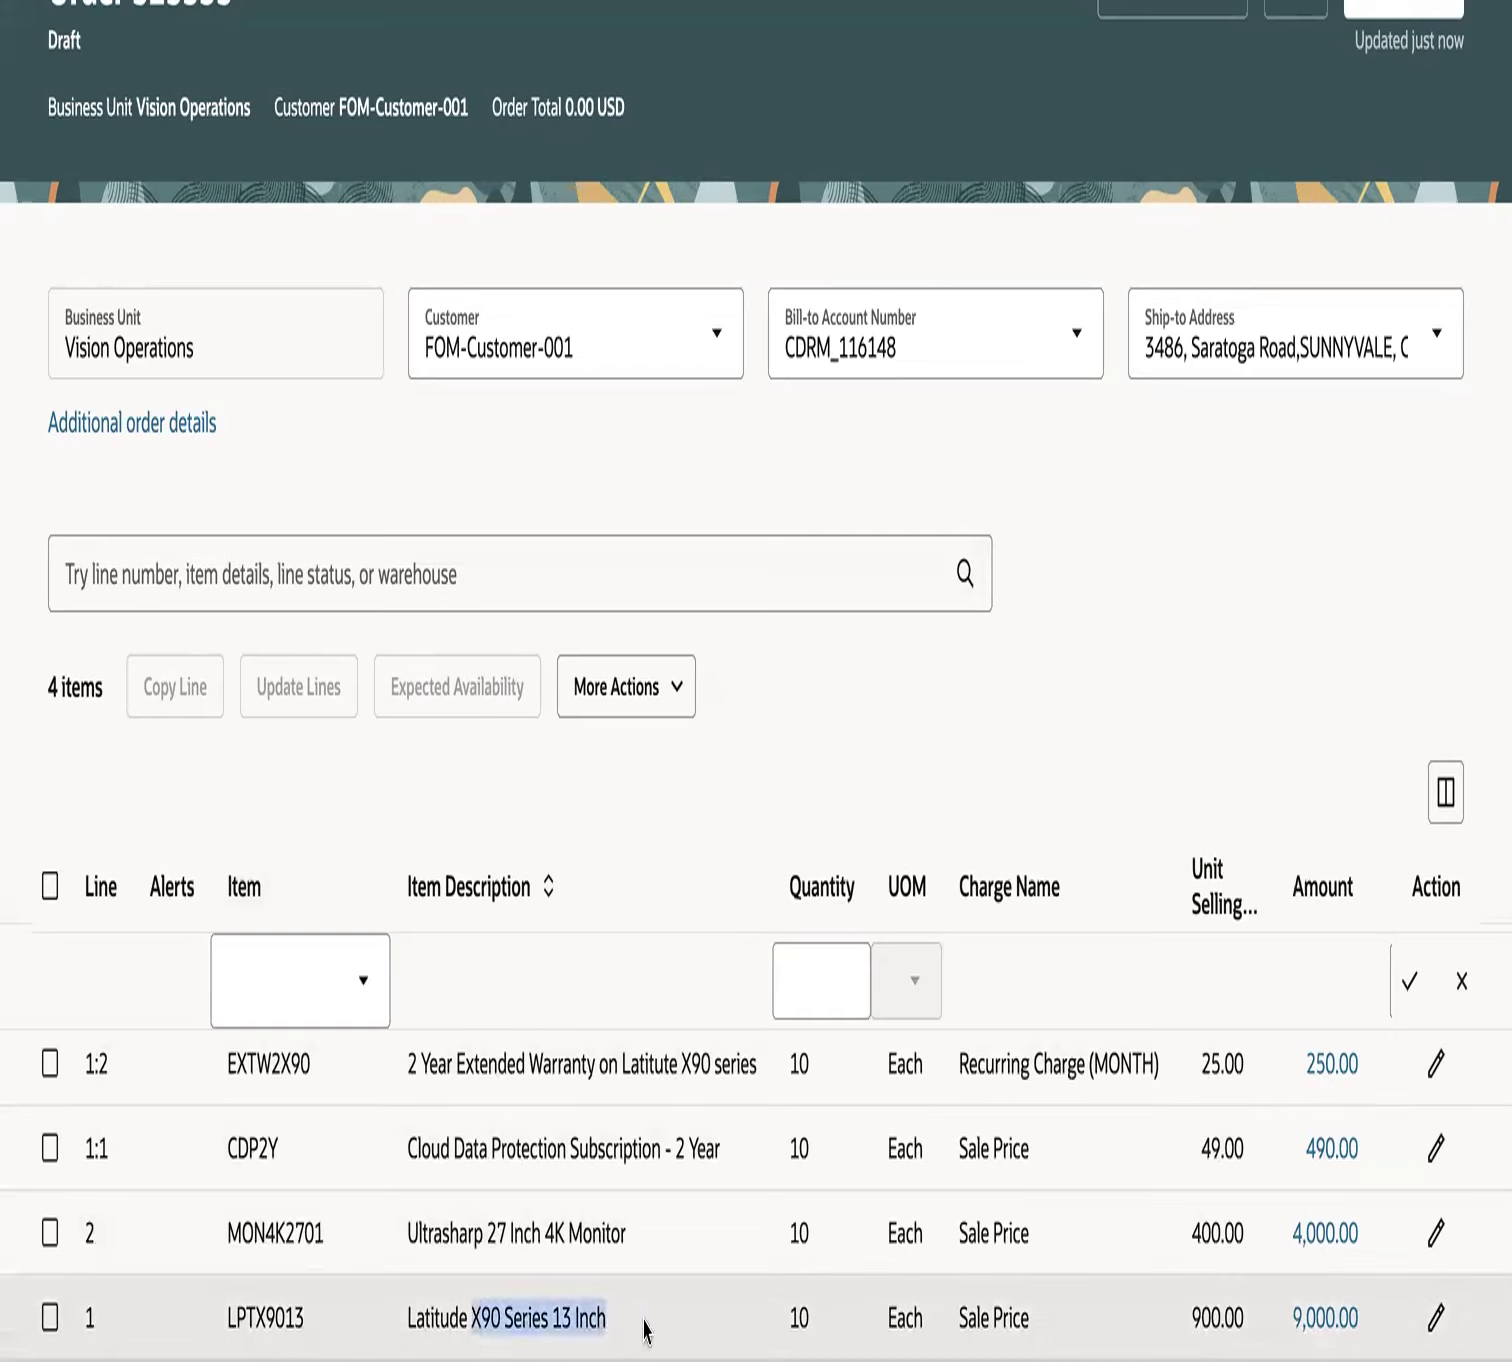
drag(538, 1245, 670, 1252)
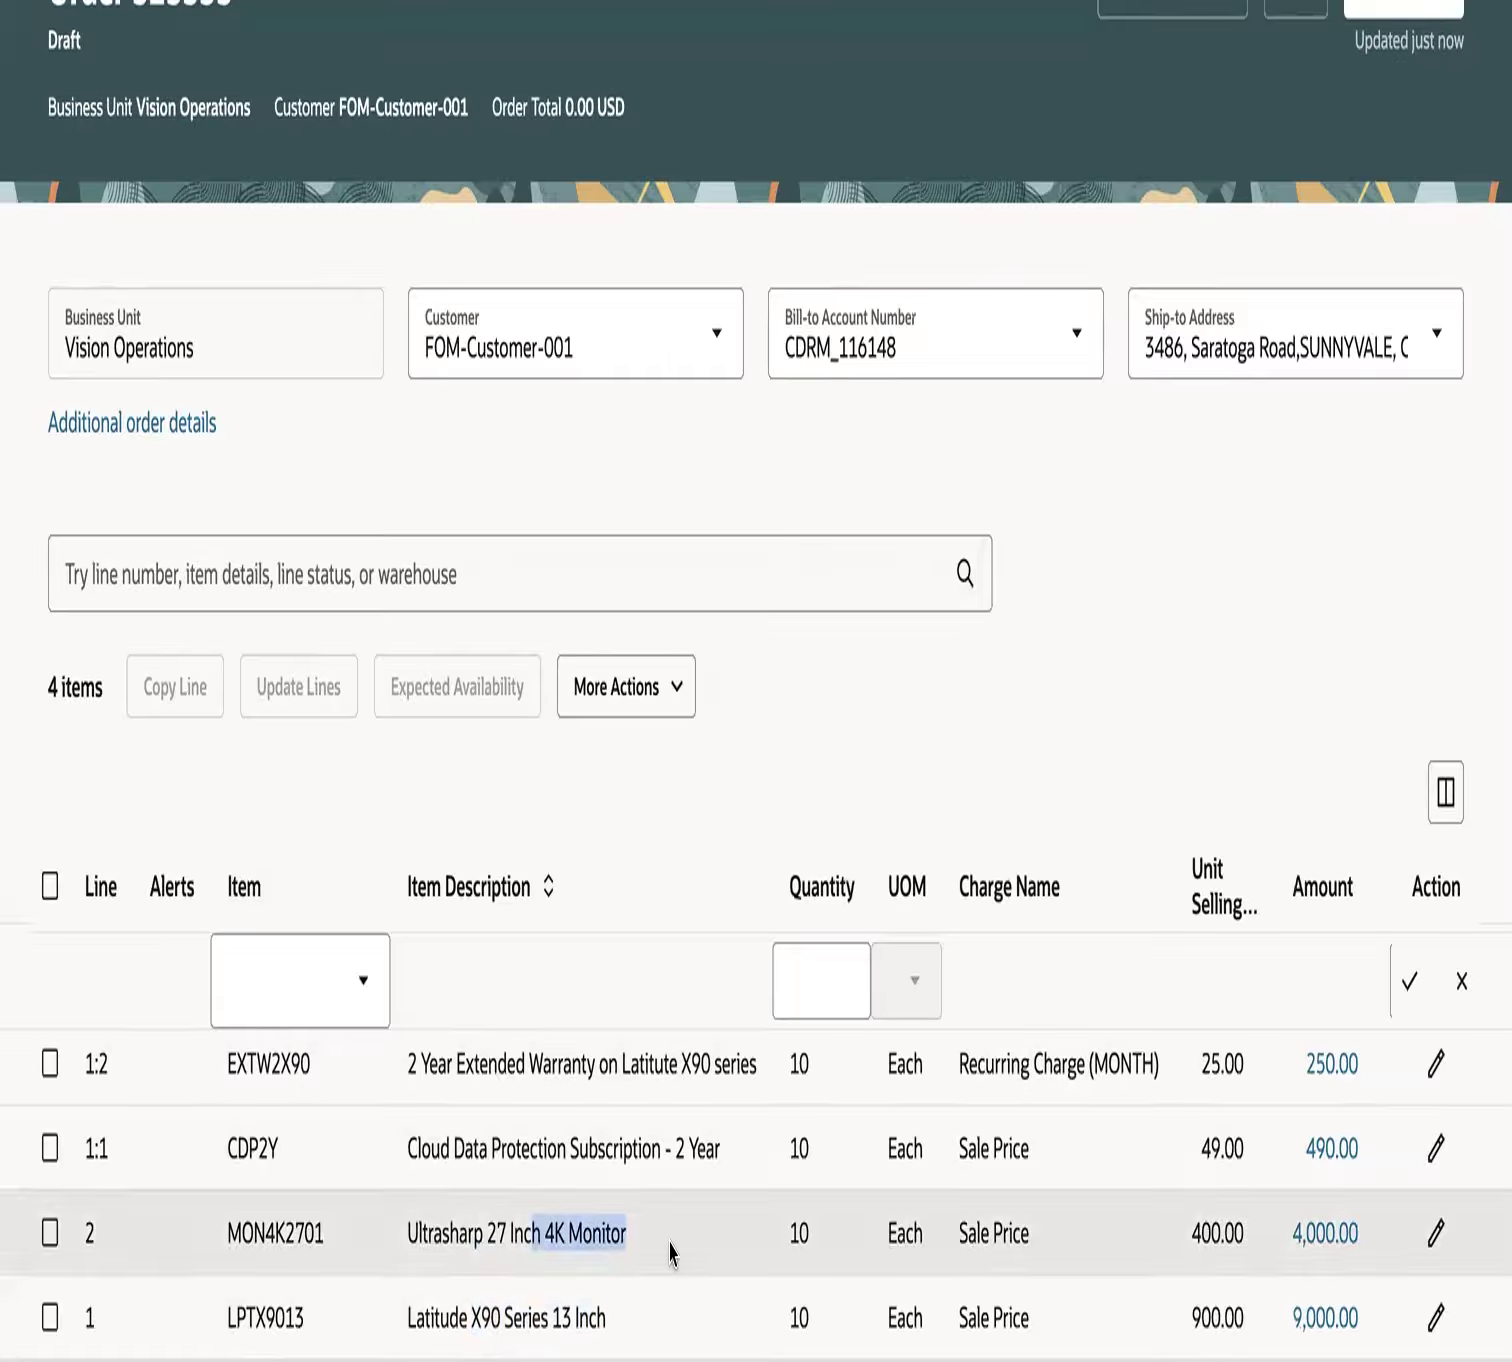
drag(528, 1066, 757, 1070)
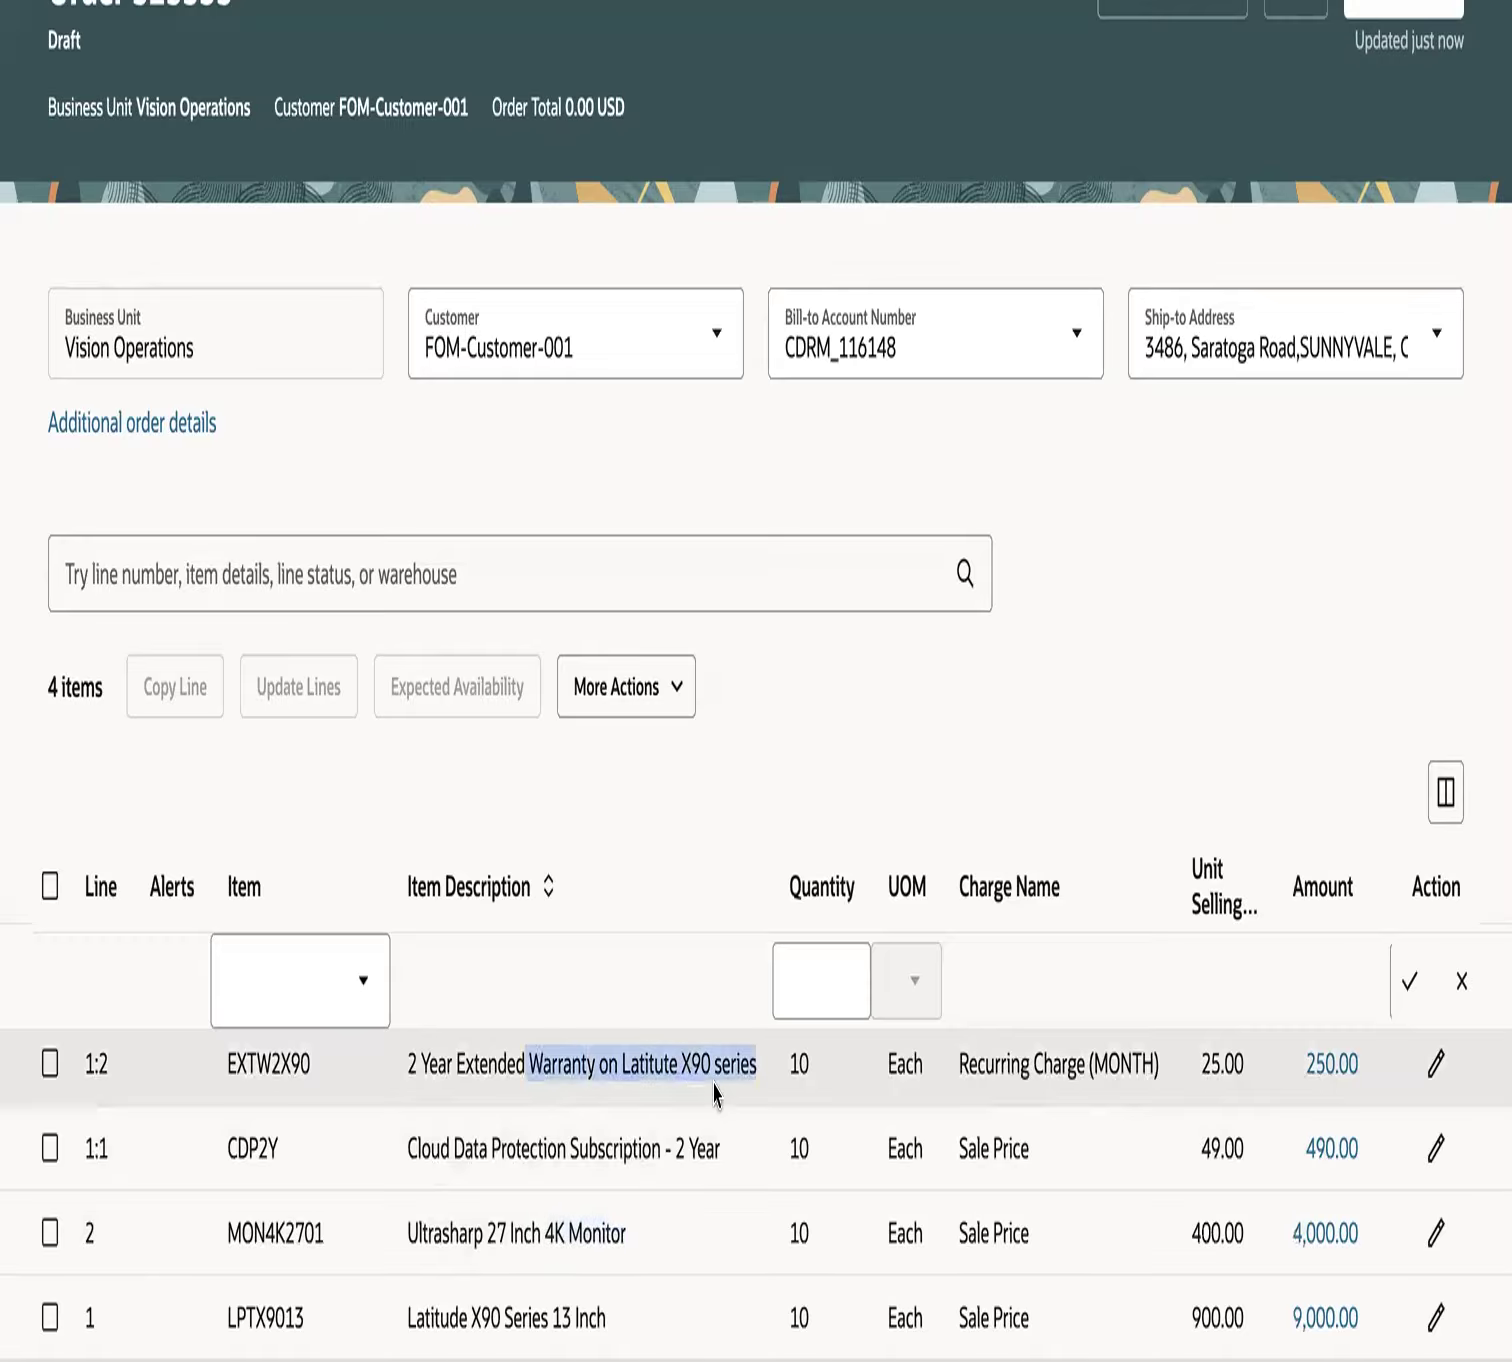
drag(548, 1150, 719, 1160)
mouse_move(908, 1300)
scroll(726, 1092, right, 4)
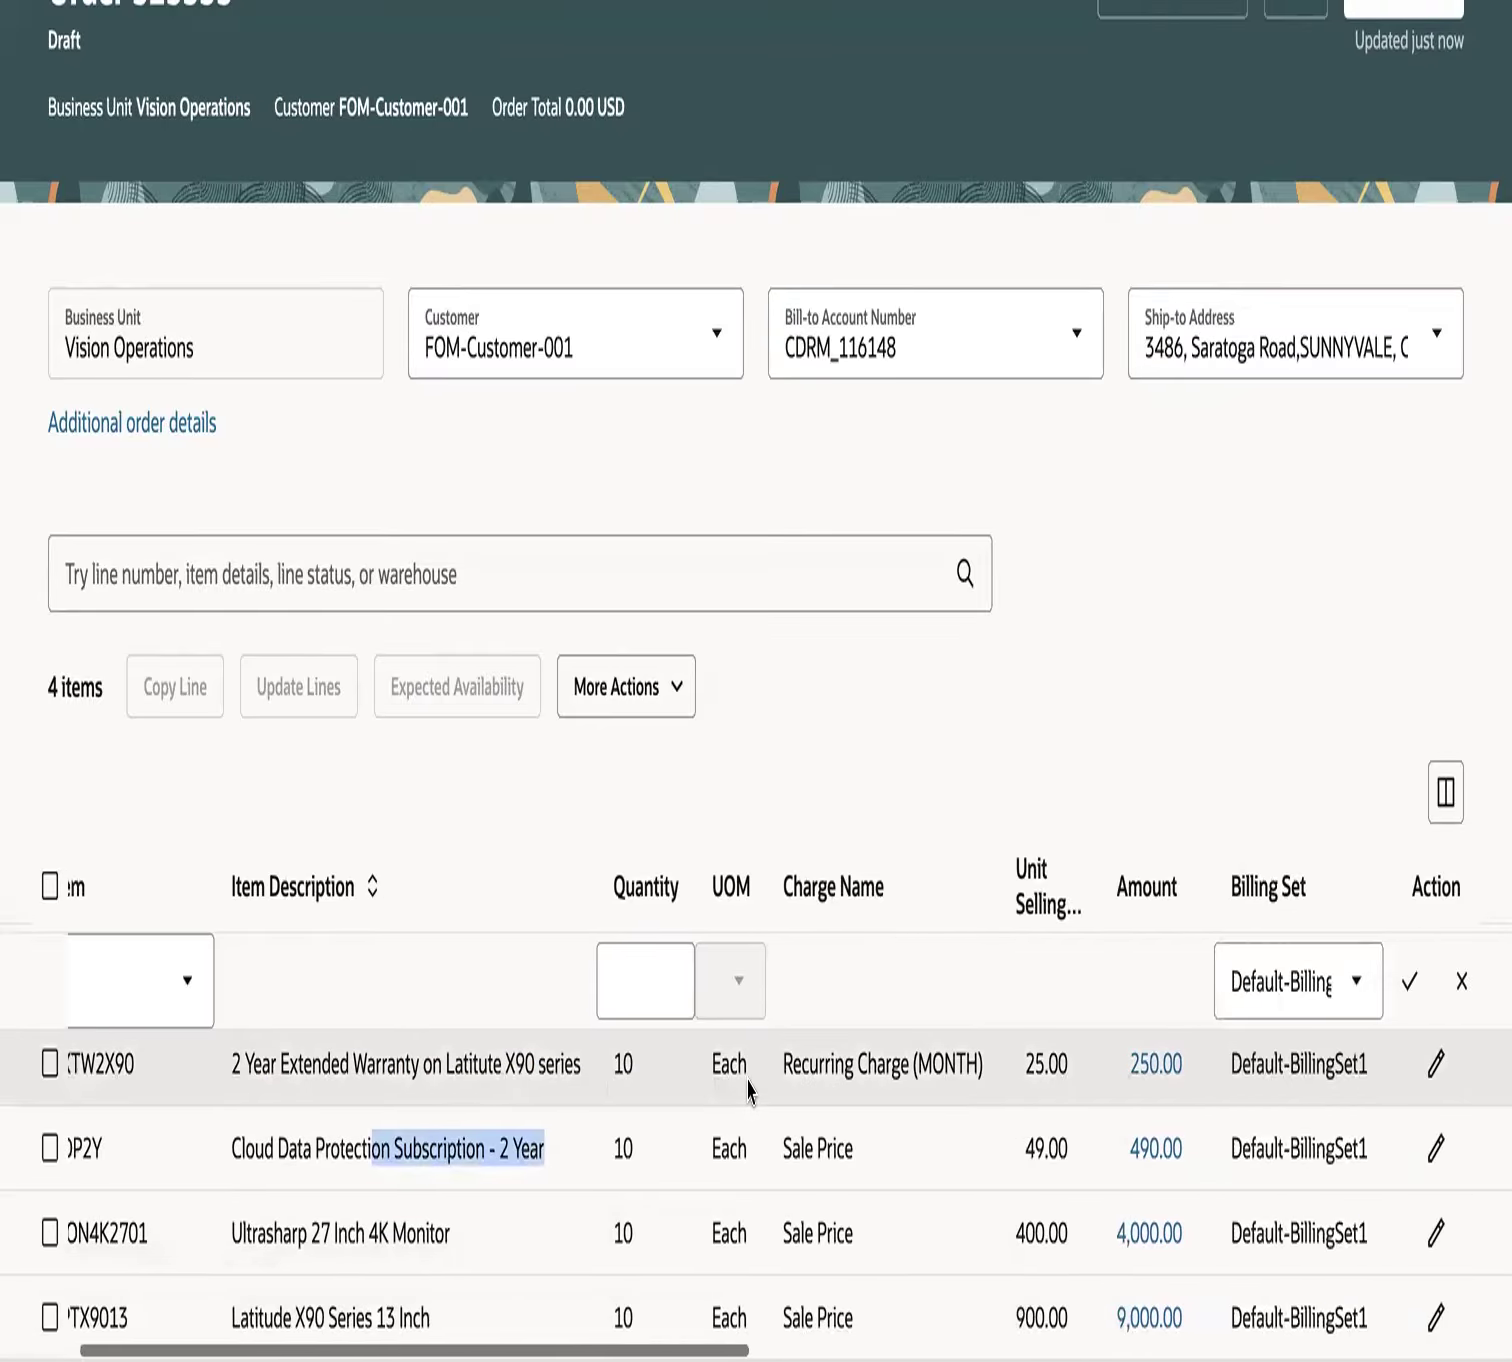
drag(812, 1062, 985, 1072)
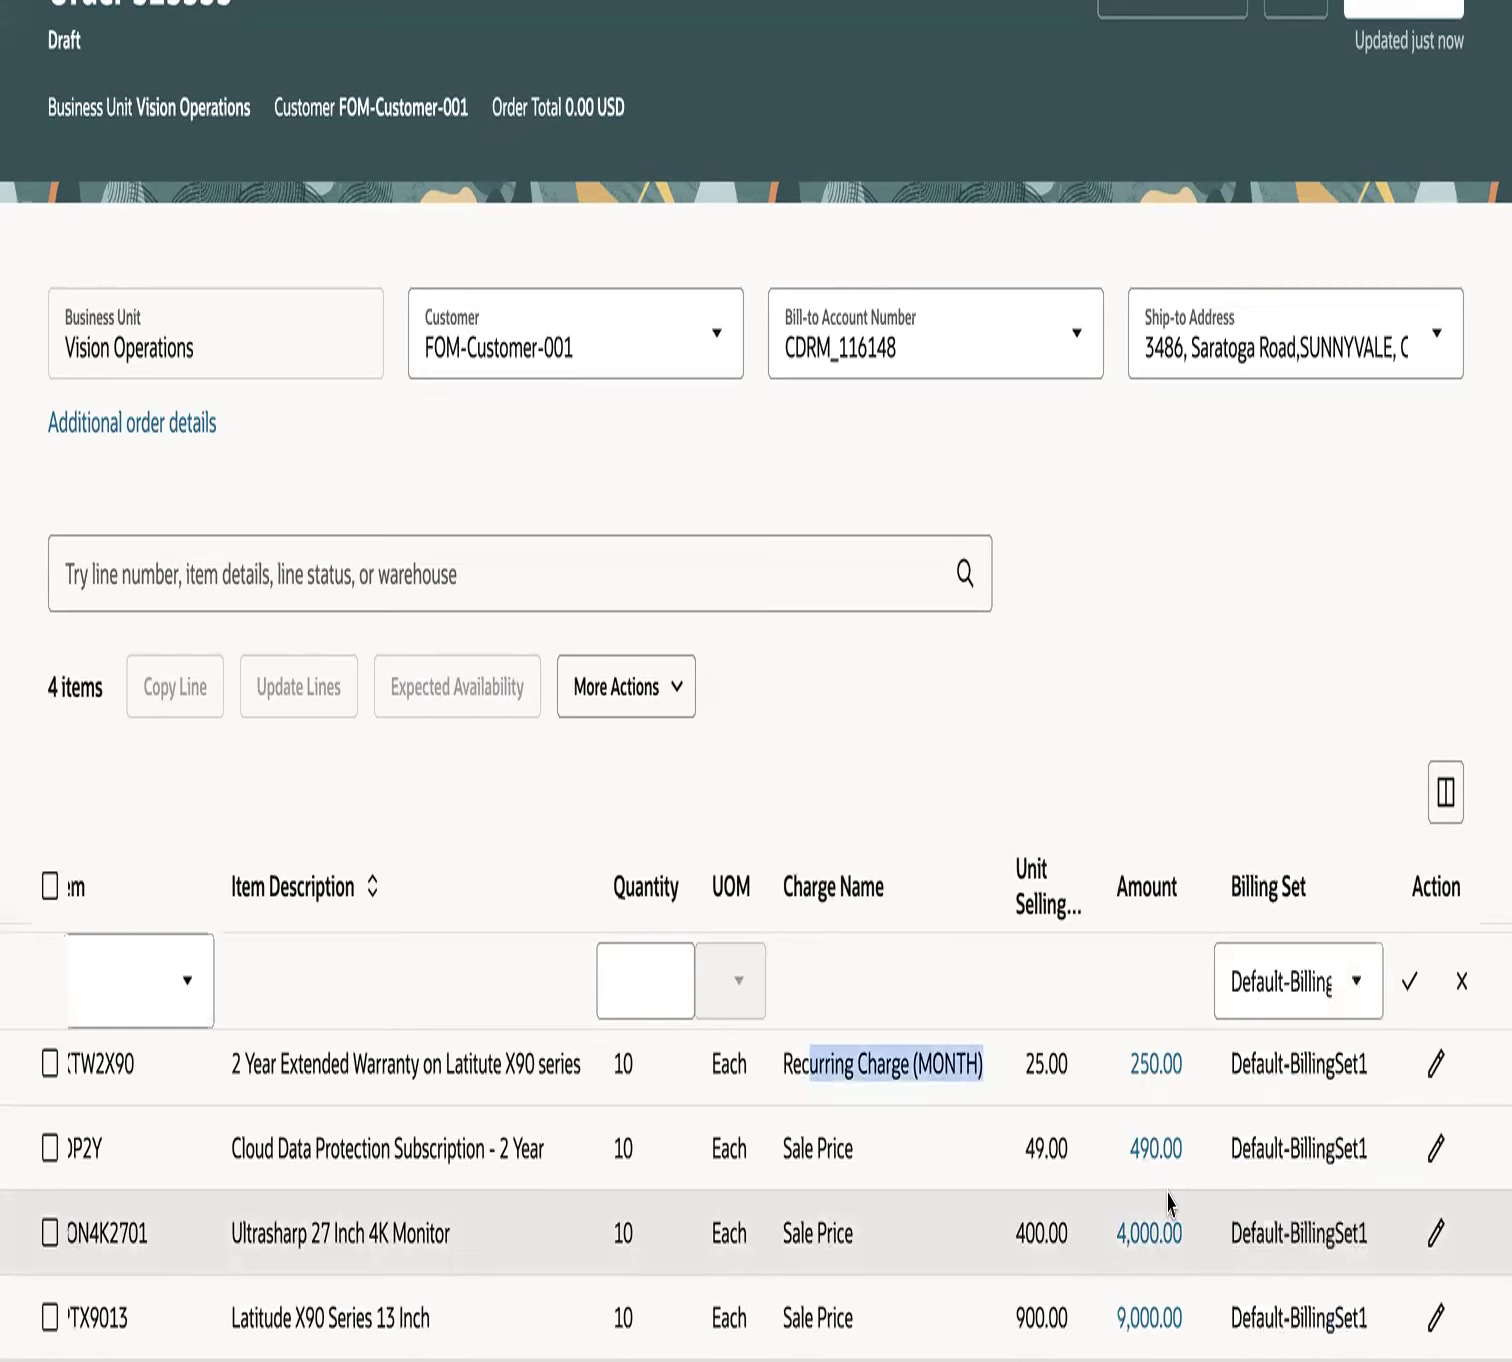
- Submit the draft sales order for processing
scroll(1168, 1188, up, 2)
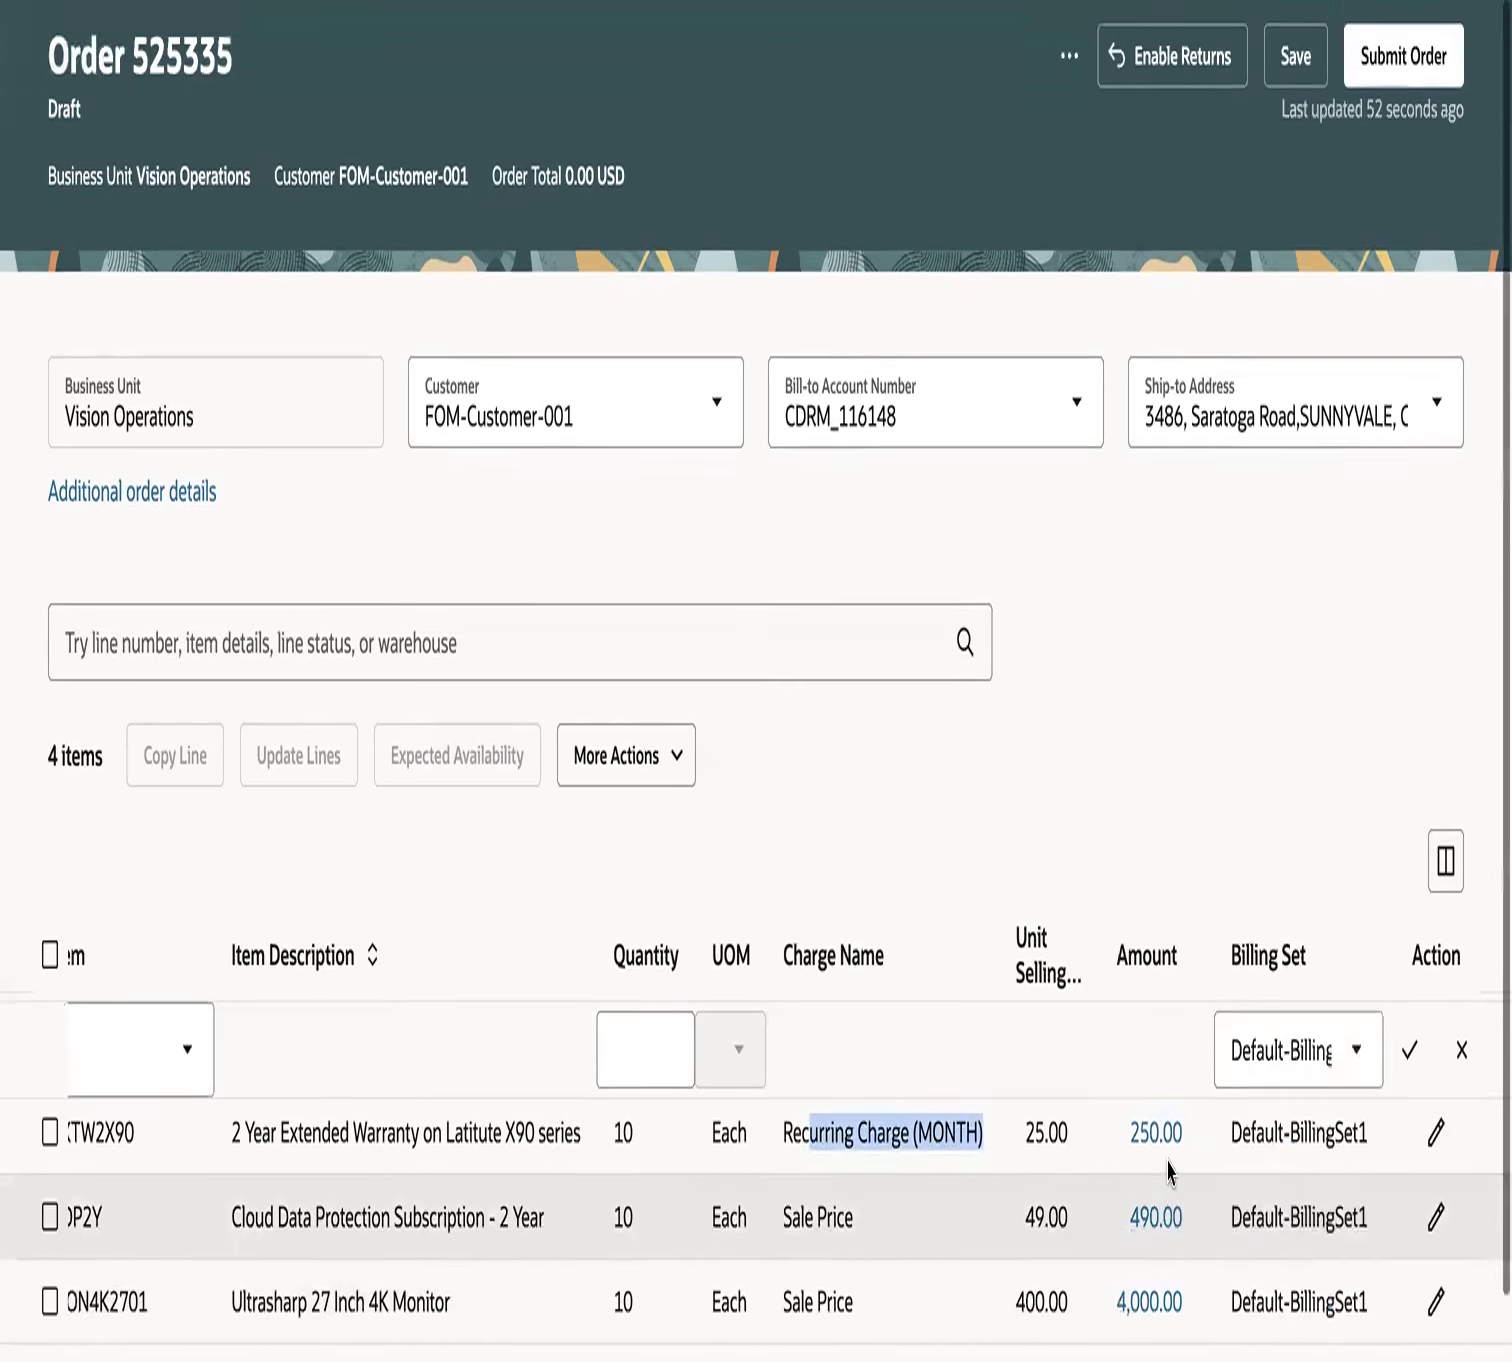
scroll(1188, 779, up, 1)
click(1397, 152)
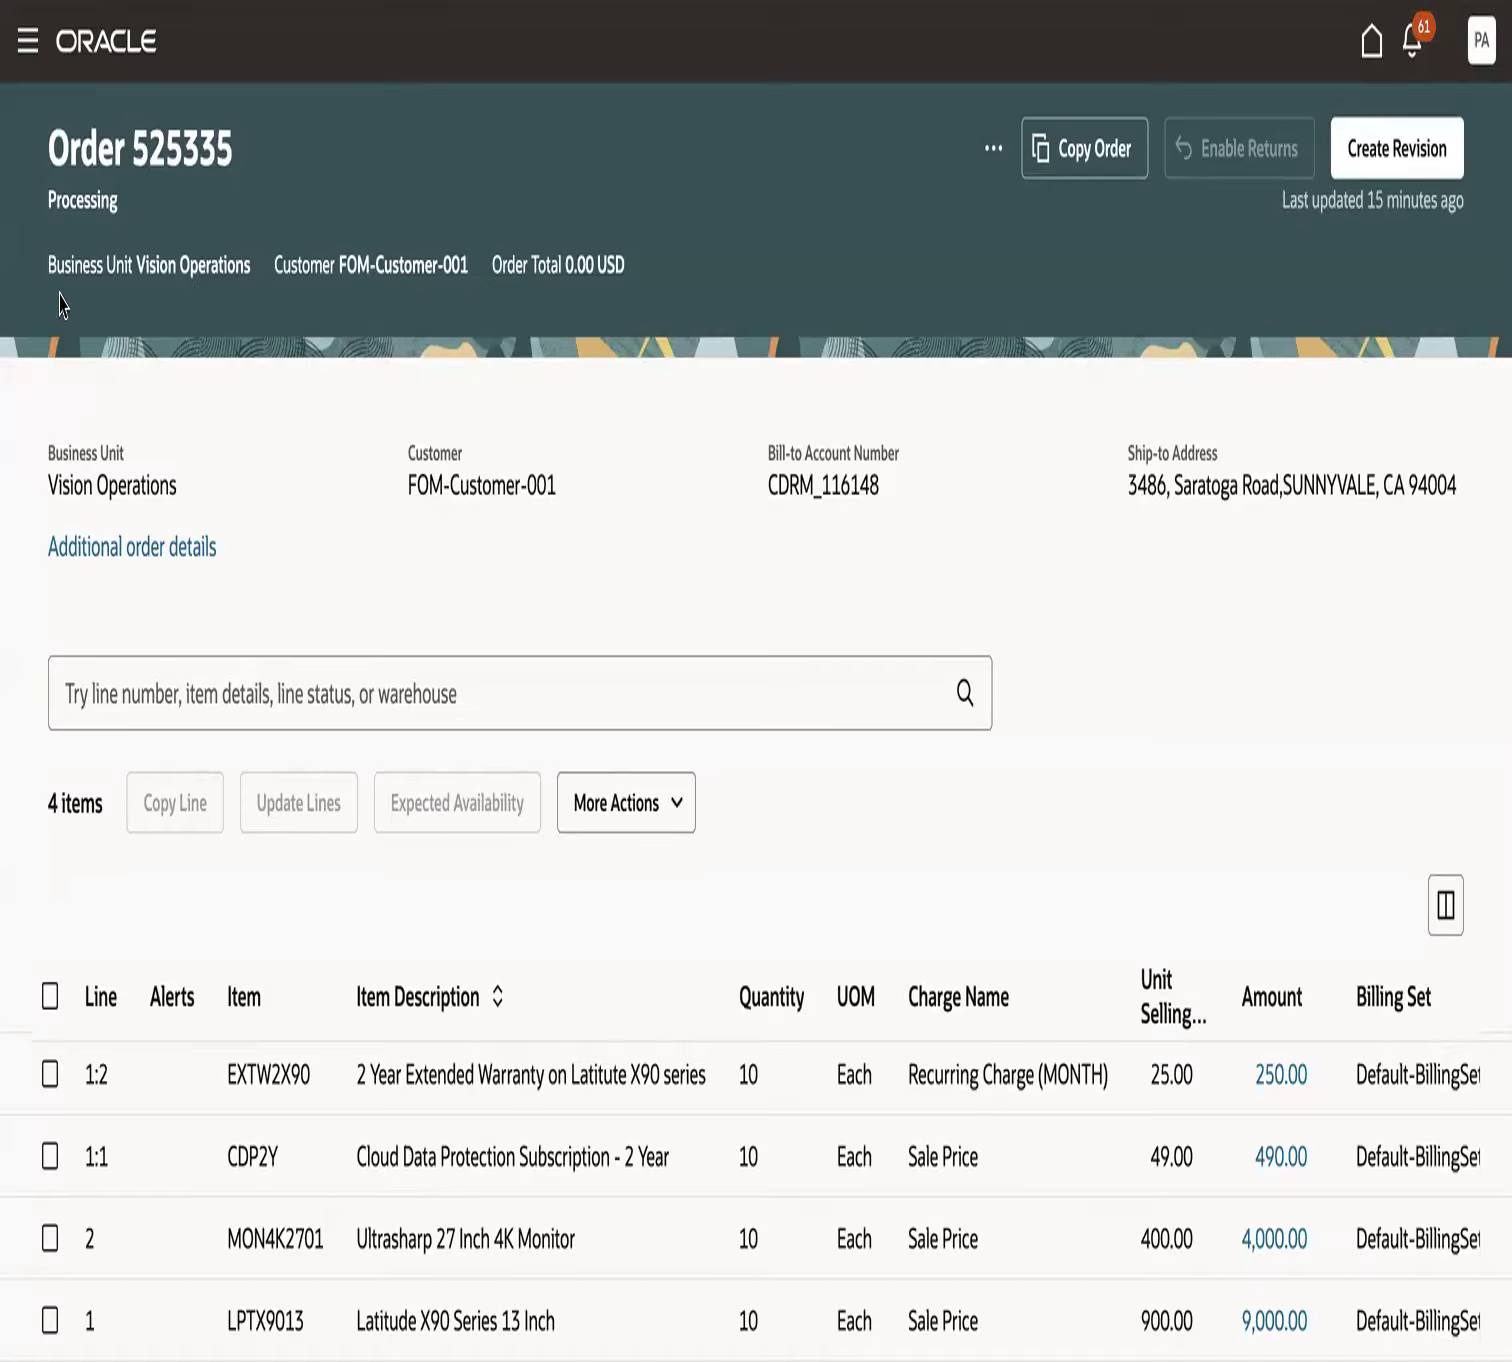
- Examine the submitted order's status, its item descriptions, and the billing set status and line status of each line
double_click(82, 212)
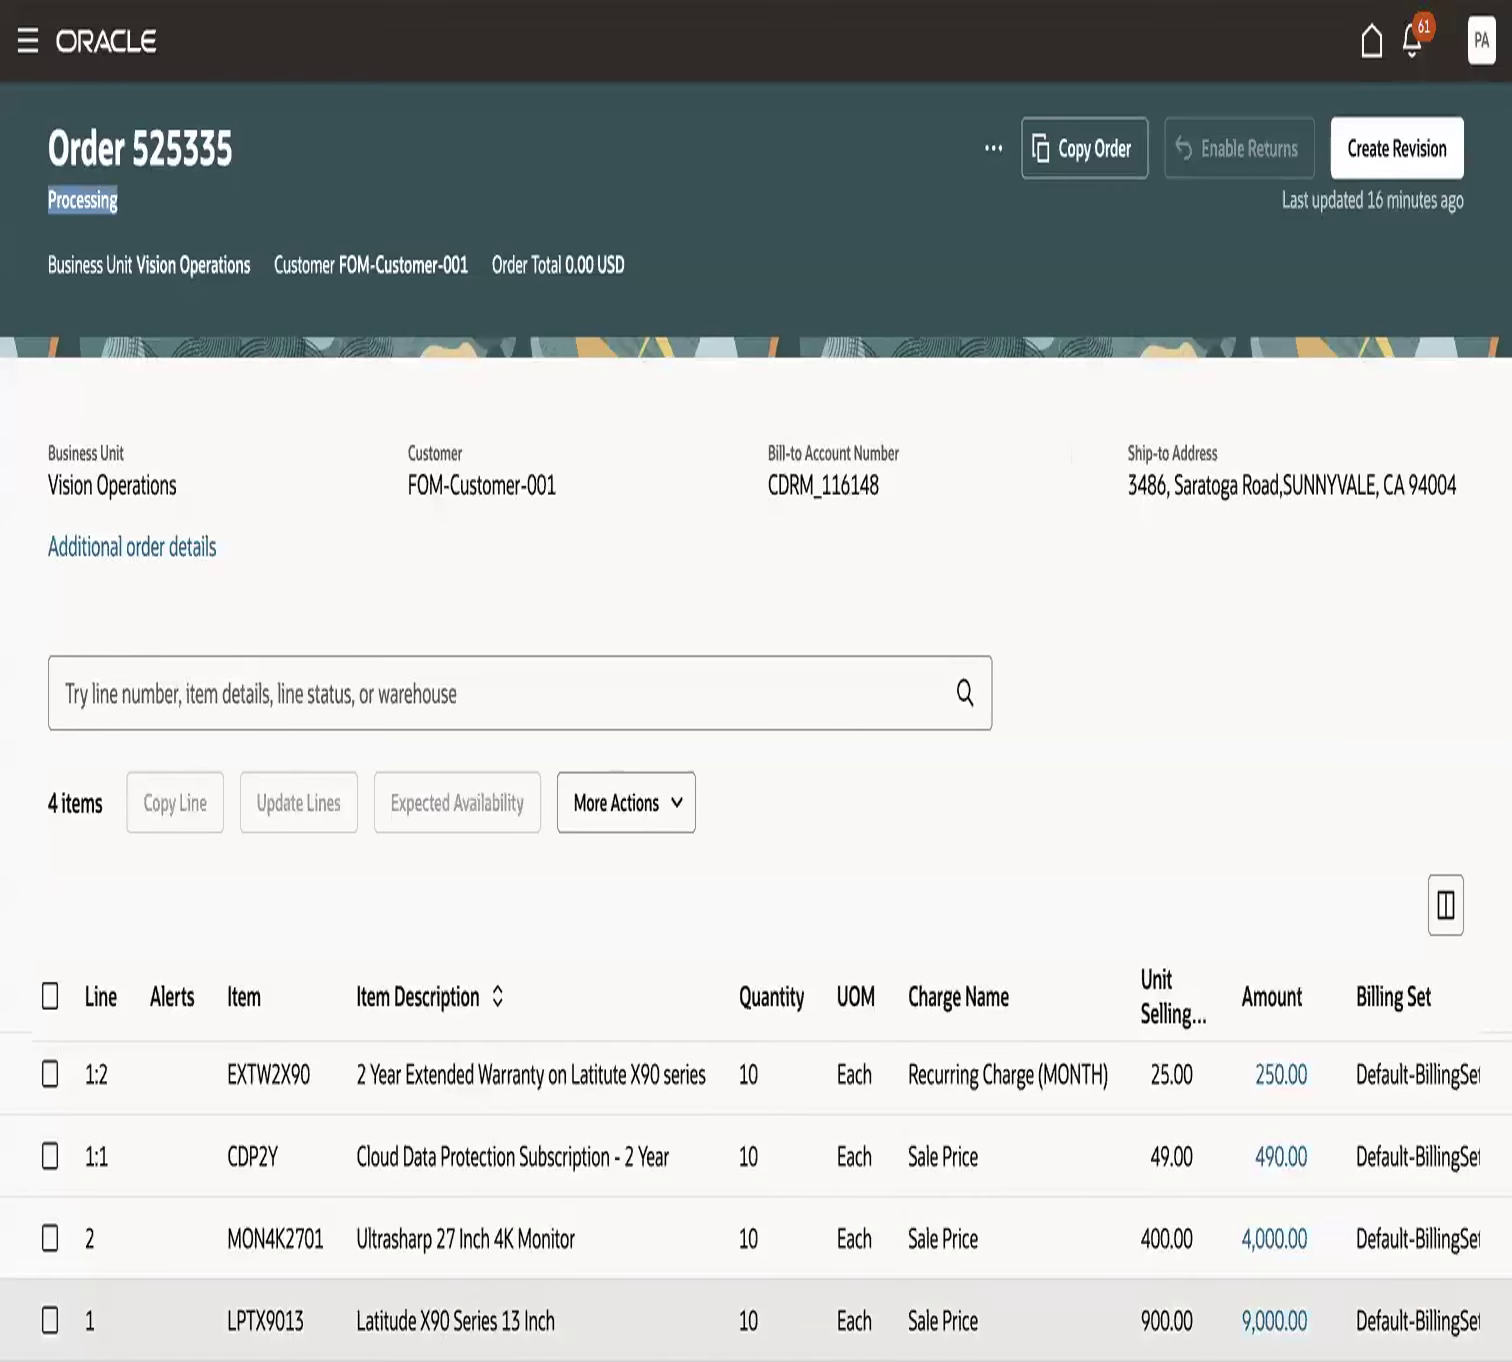
drag(357, 1321, 555, 1321)
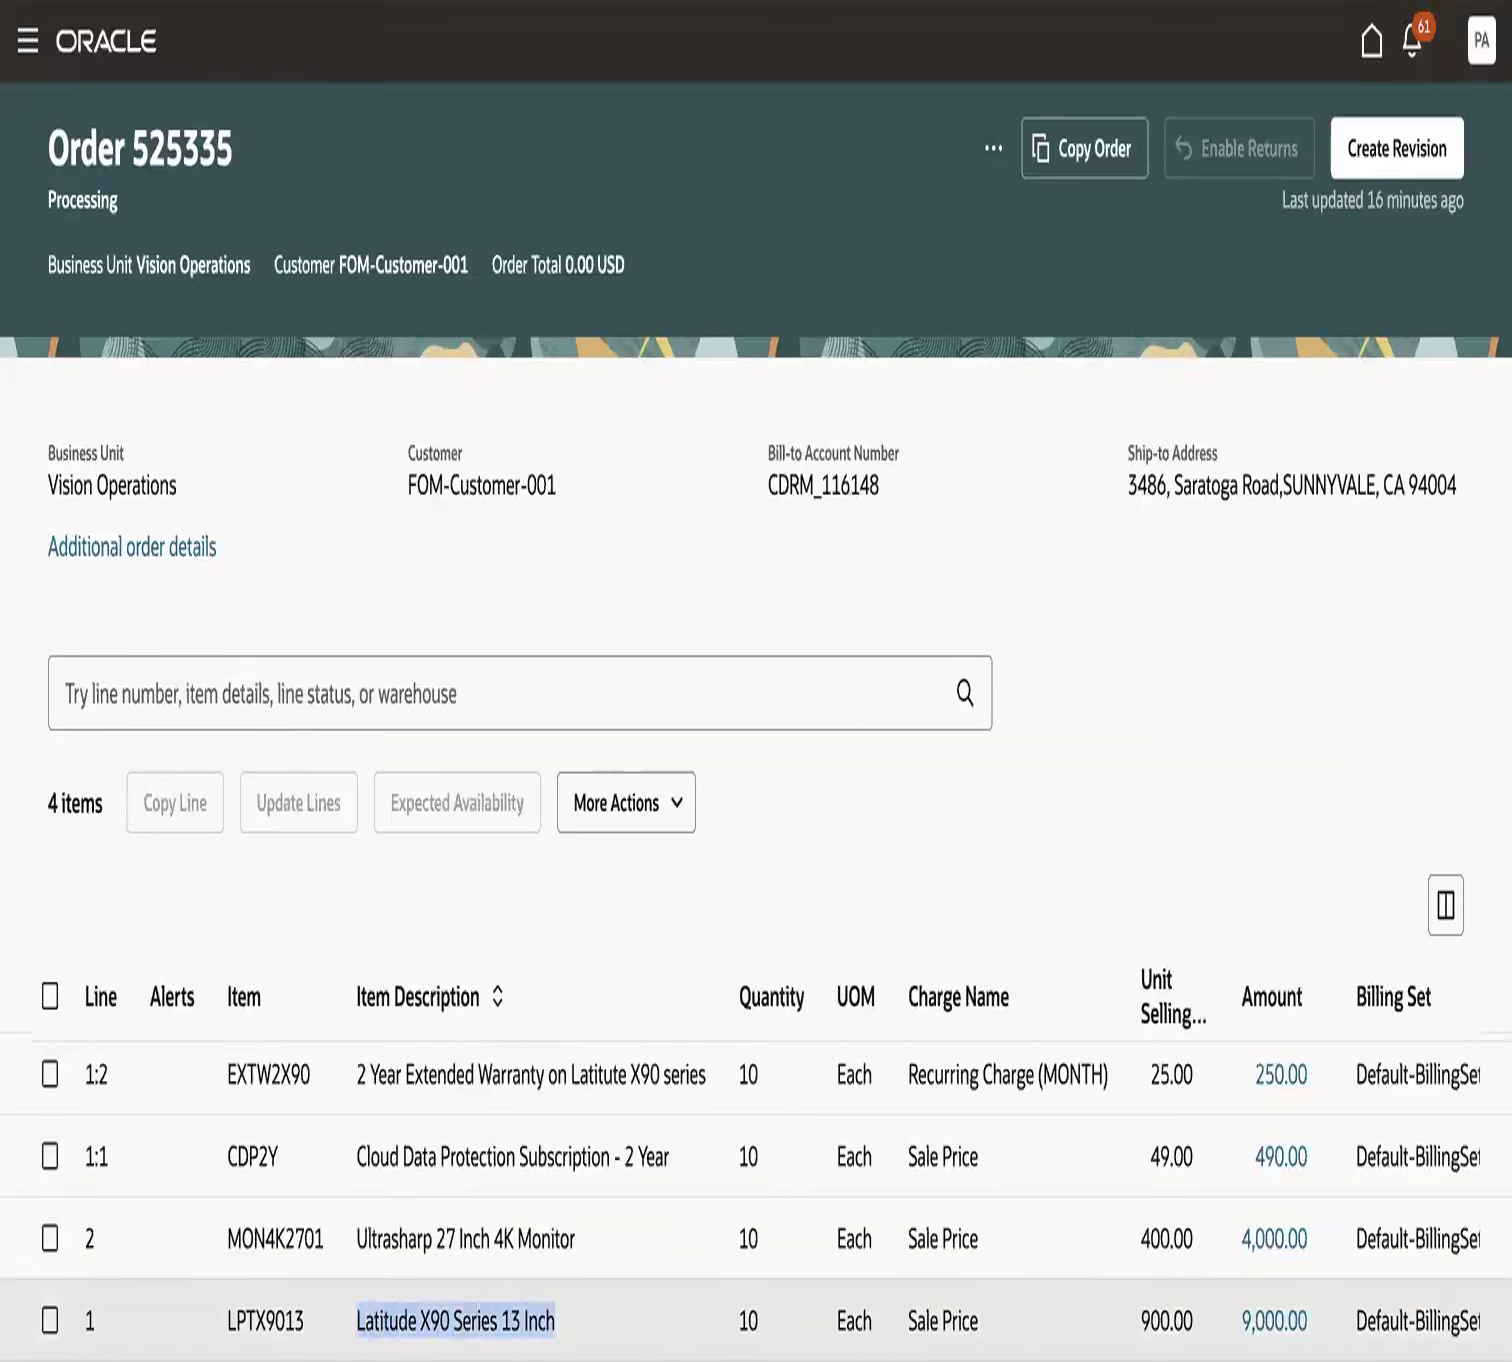
drag(355, 1240, 578, 1250)
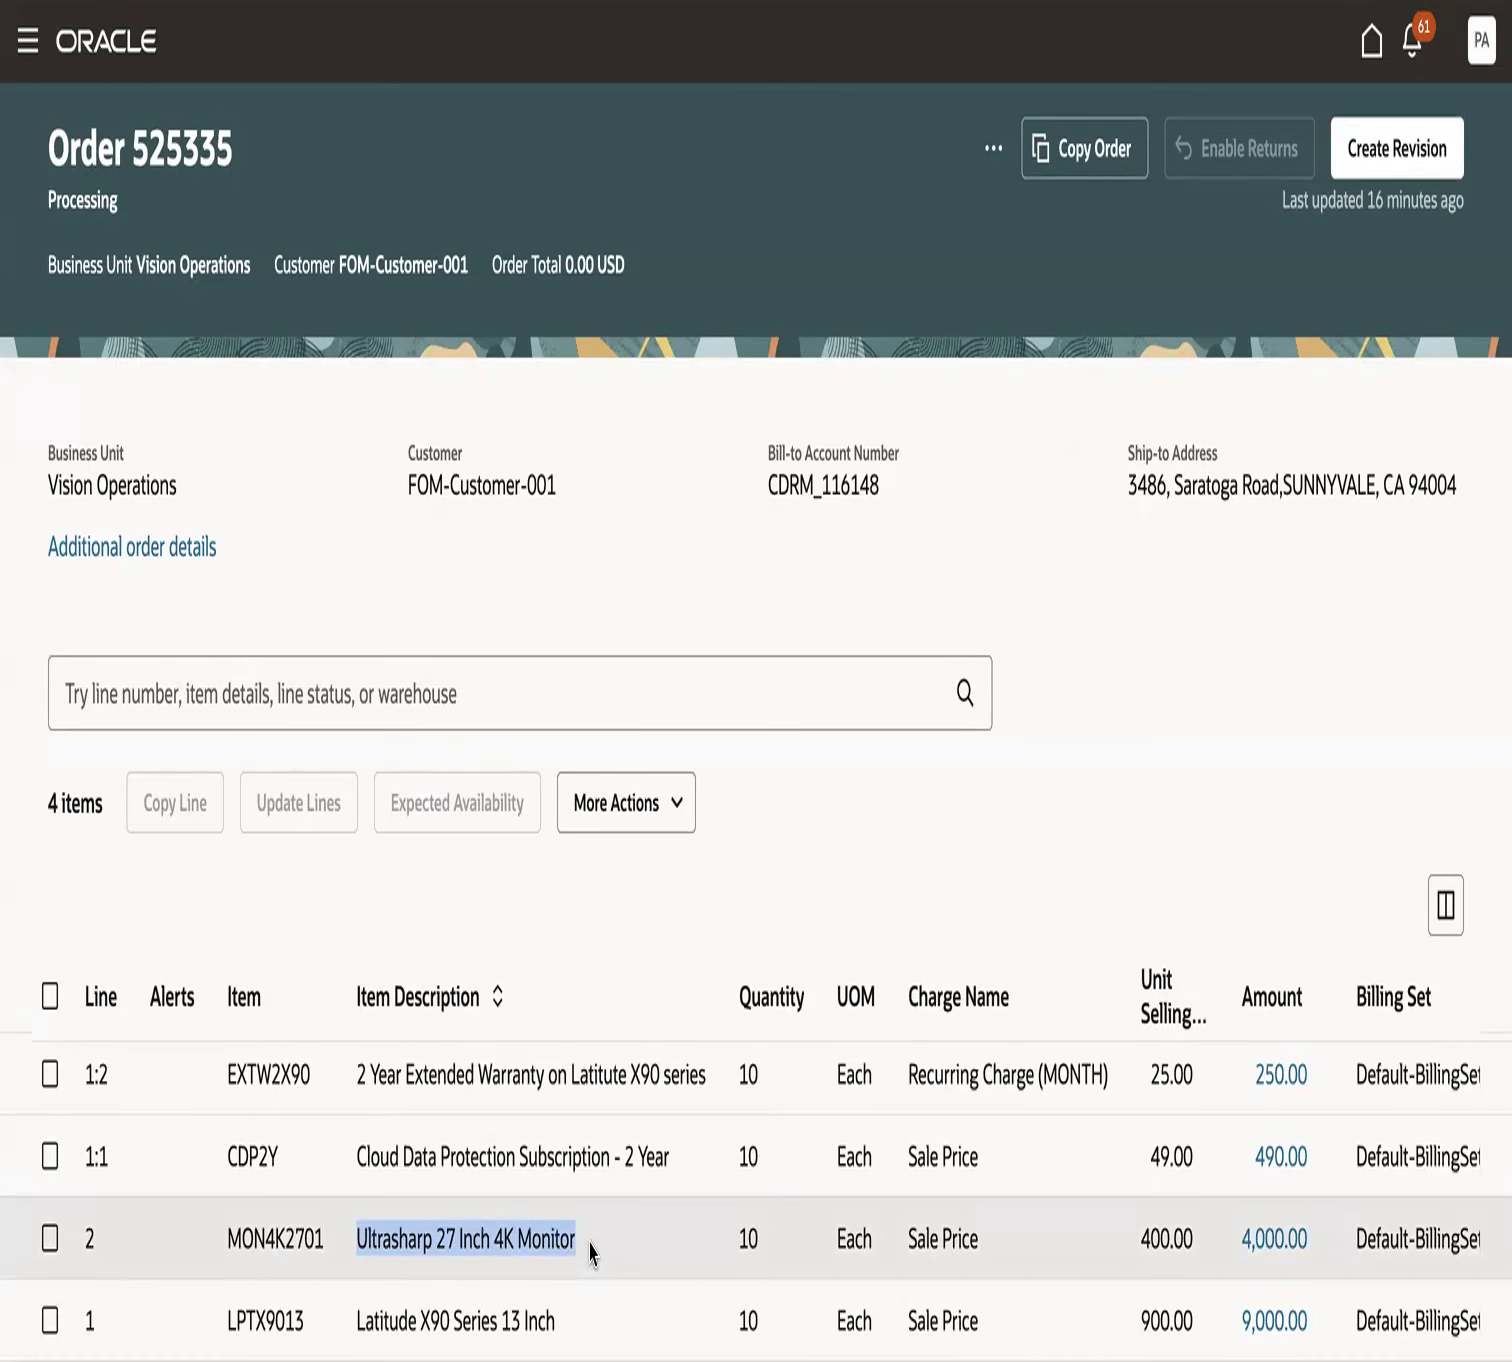
drag(357, 1074, 640, 1075)
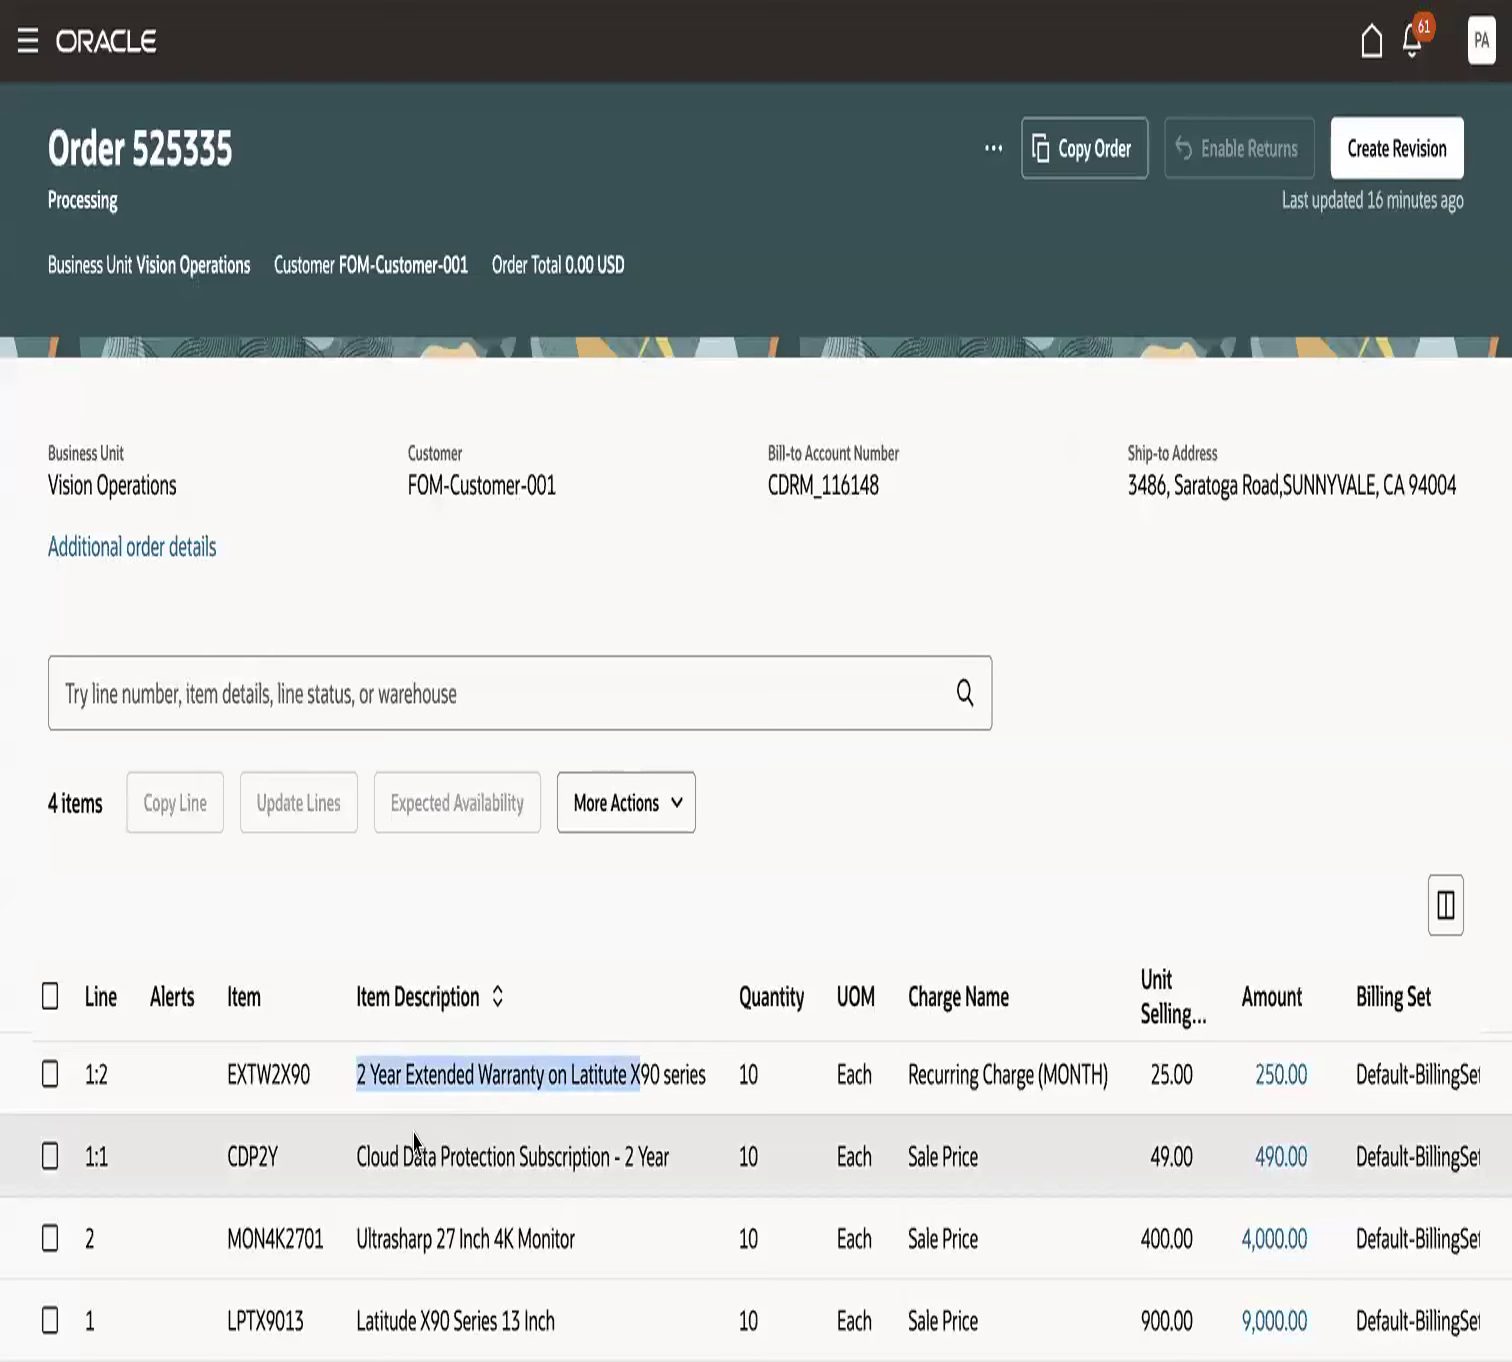
drag(358, 1155, 614, 1157)
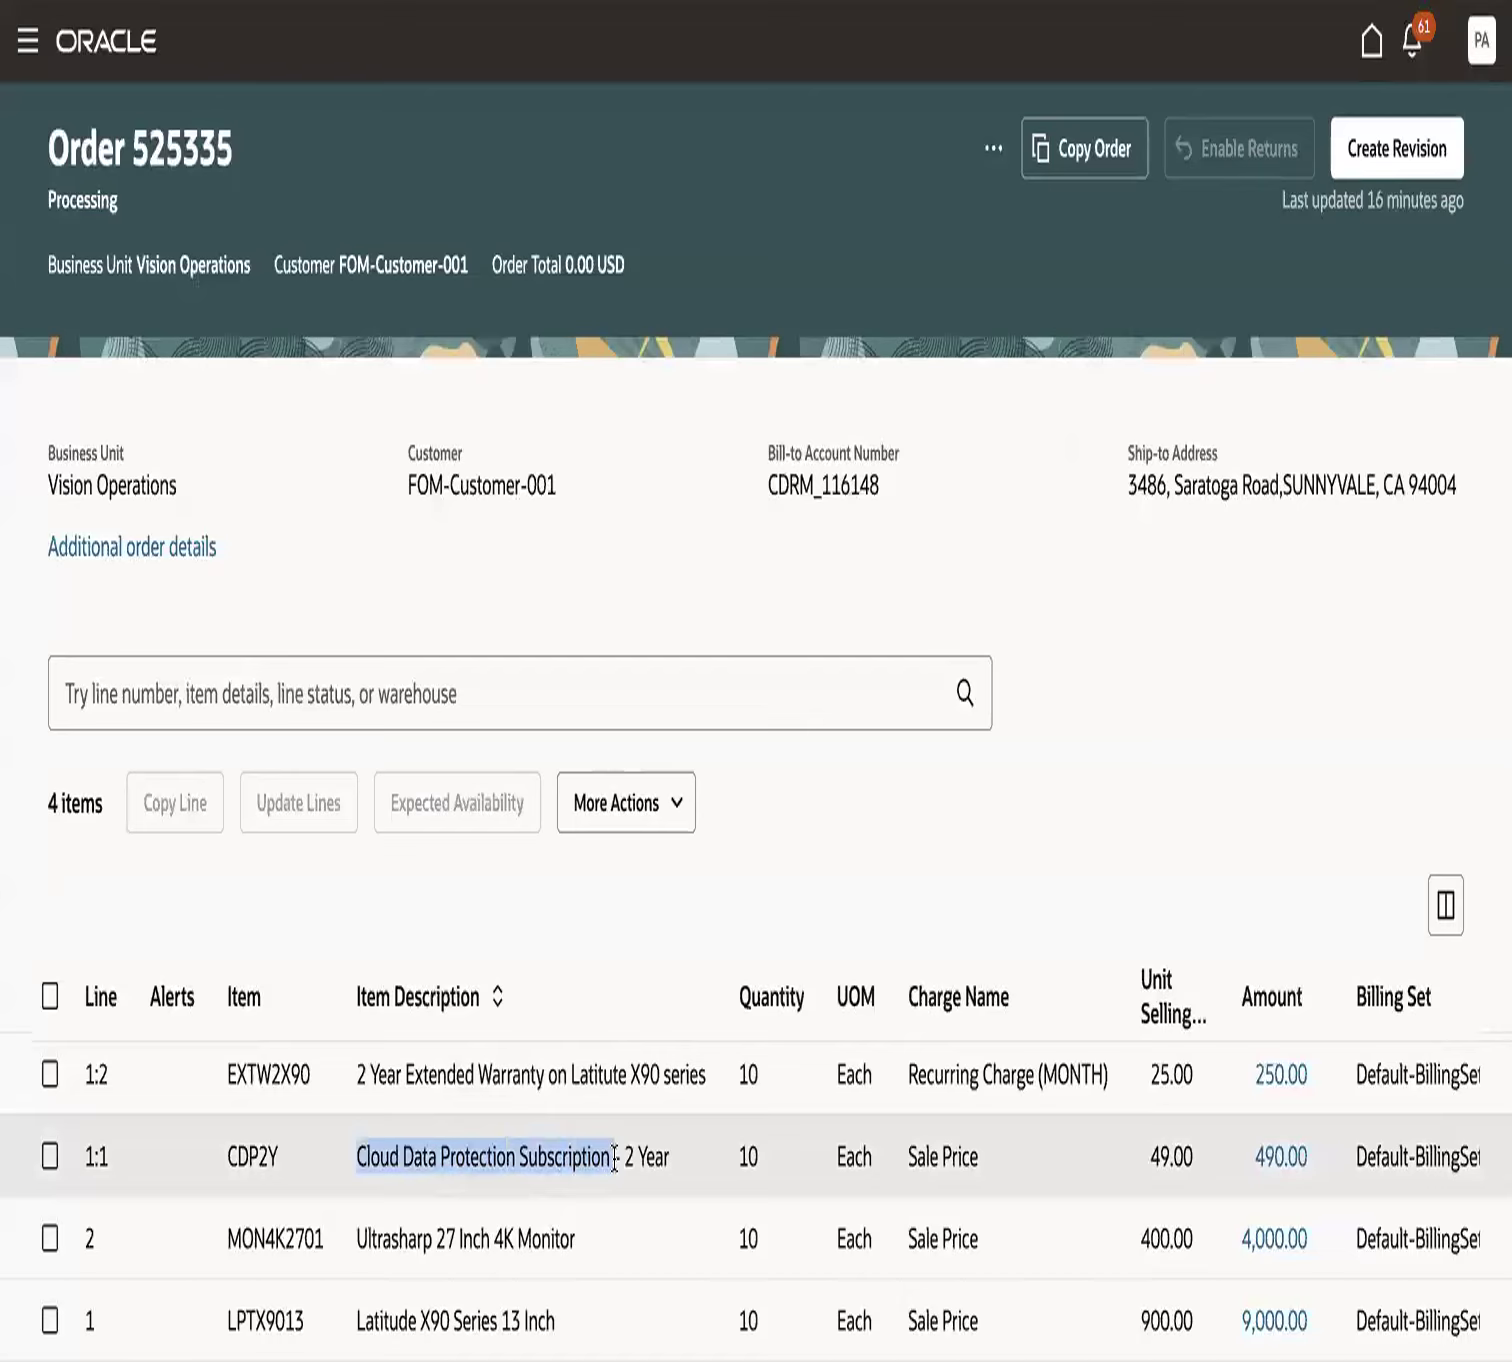
drag(357, 1320, 555, 1321)
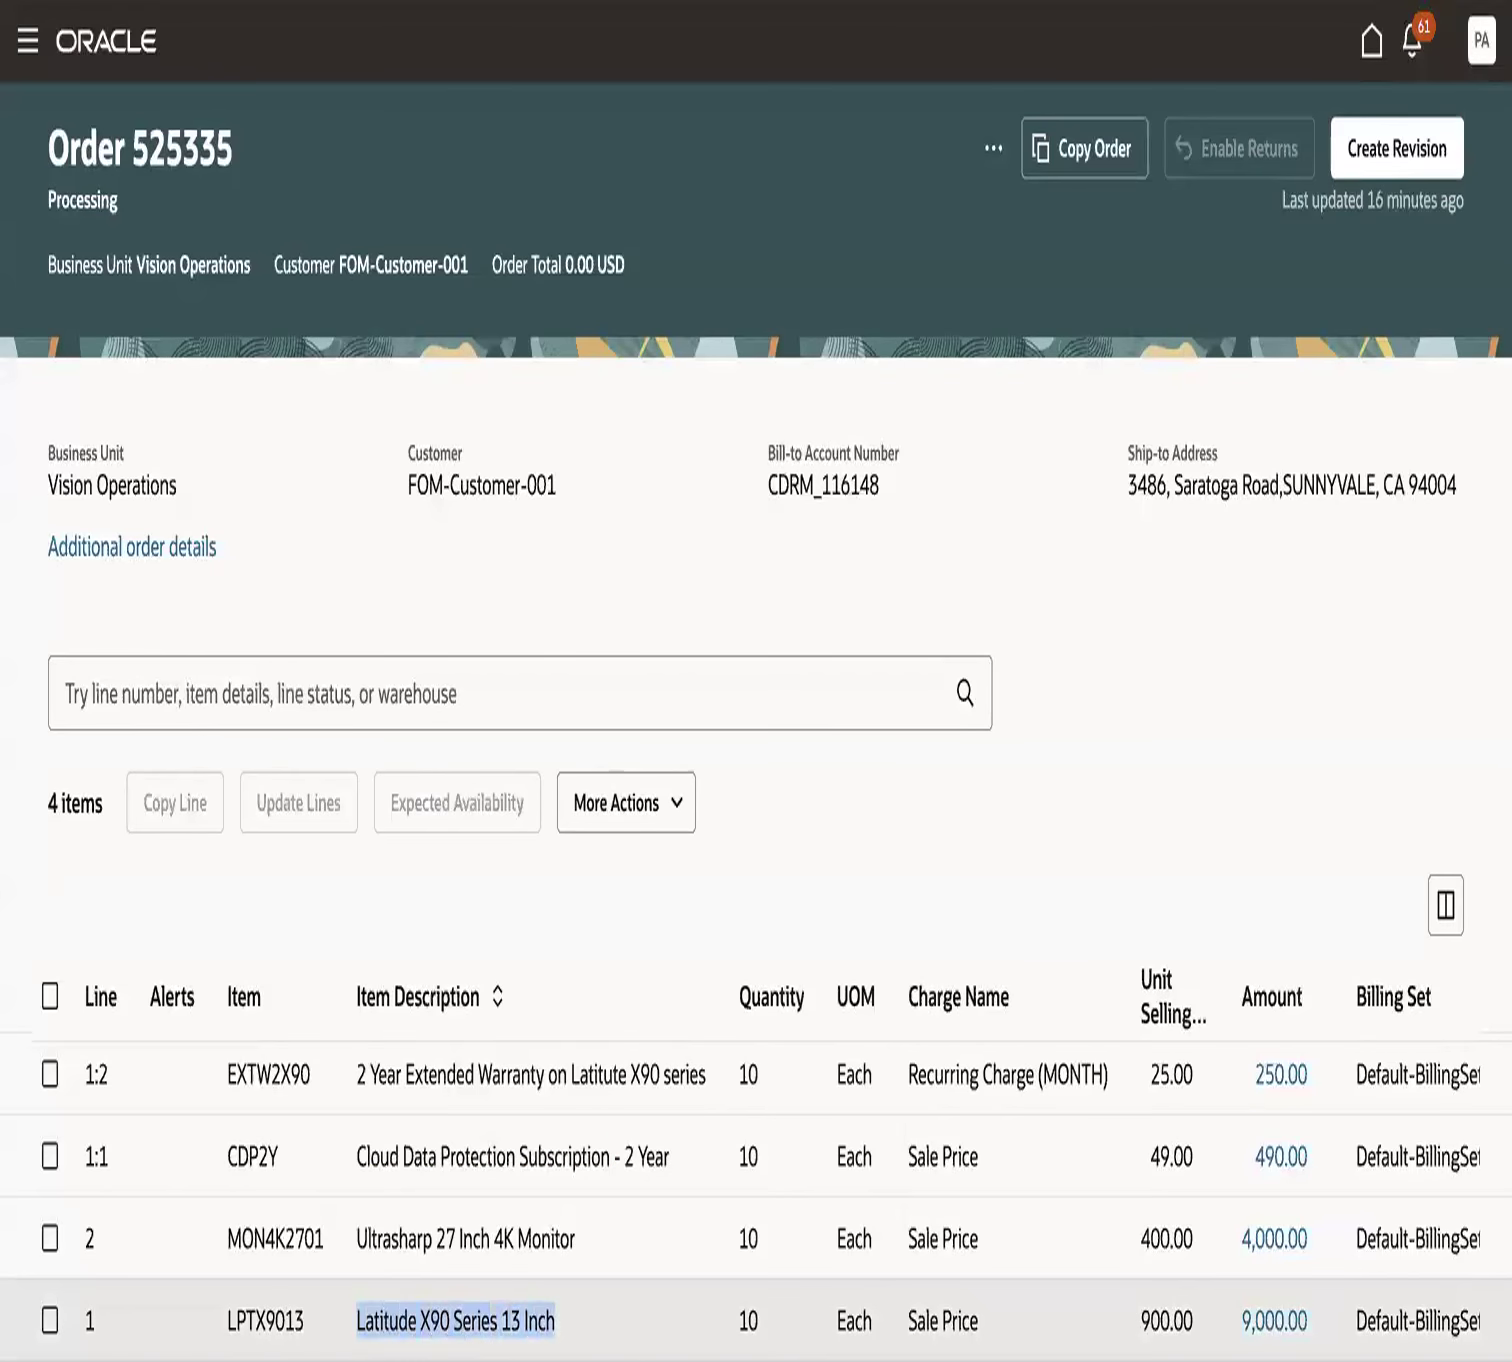
click(588, 910)
scroll(739, 1239, right, 5)
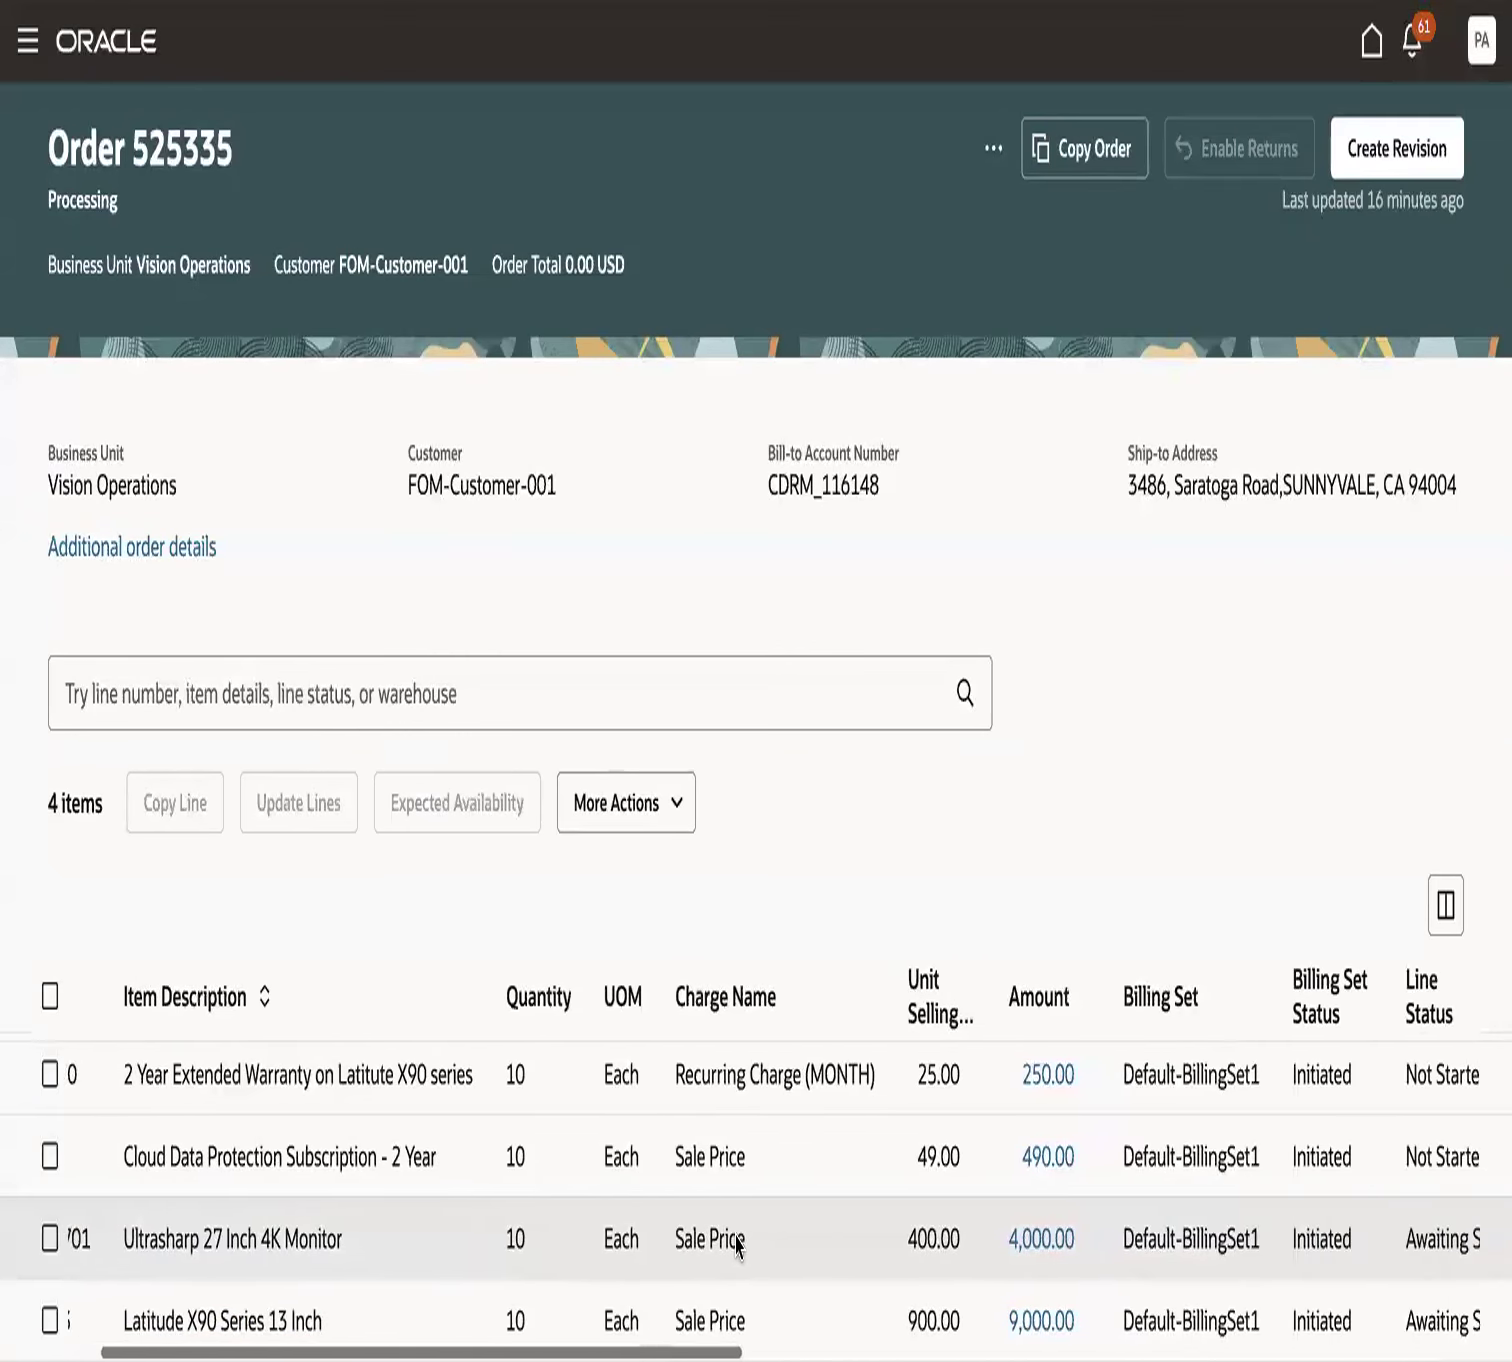
- Check the line statuses across the order, focusing on the Latitude laptop, extended warranty and cloud data protection lines
scroll(739, 1239, right, 3)
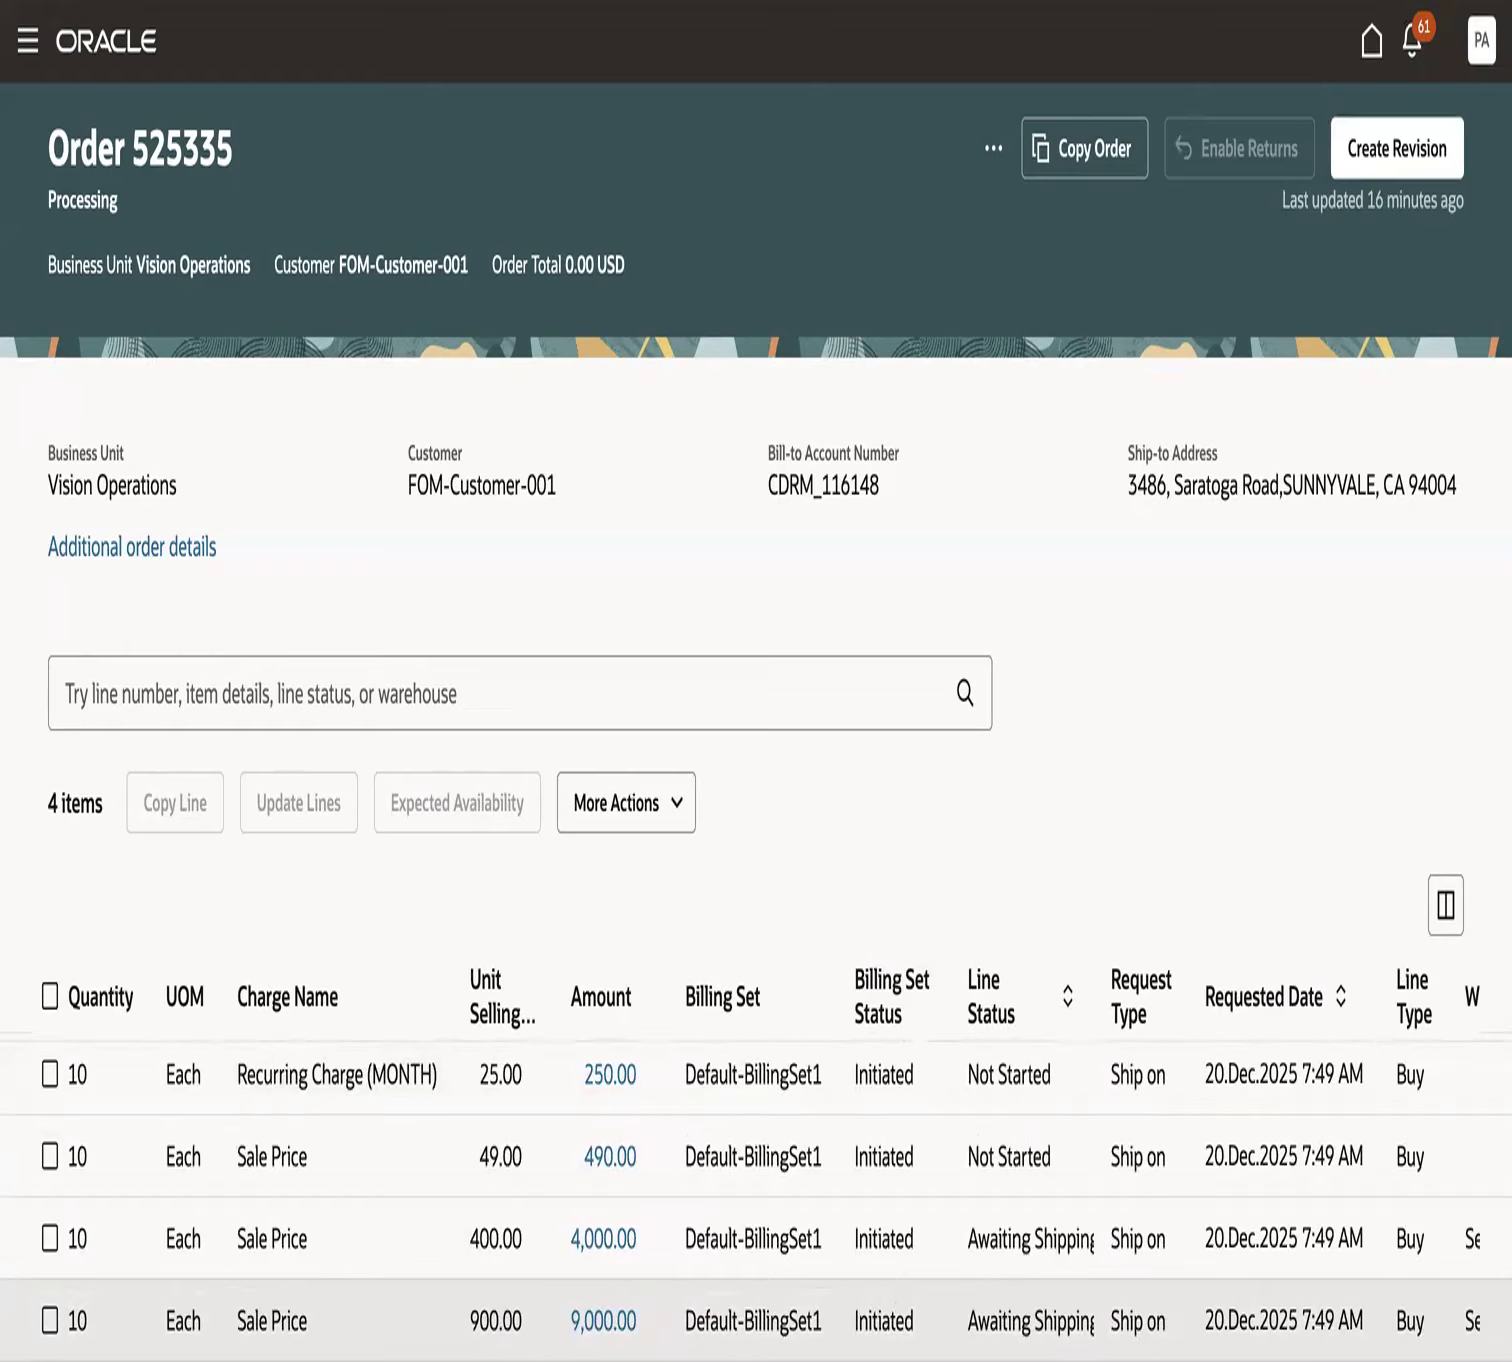
scroll(756, 1160, left, 5)
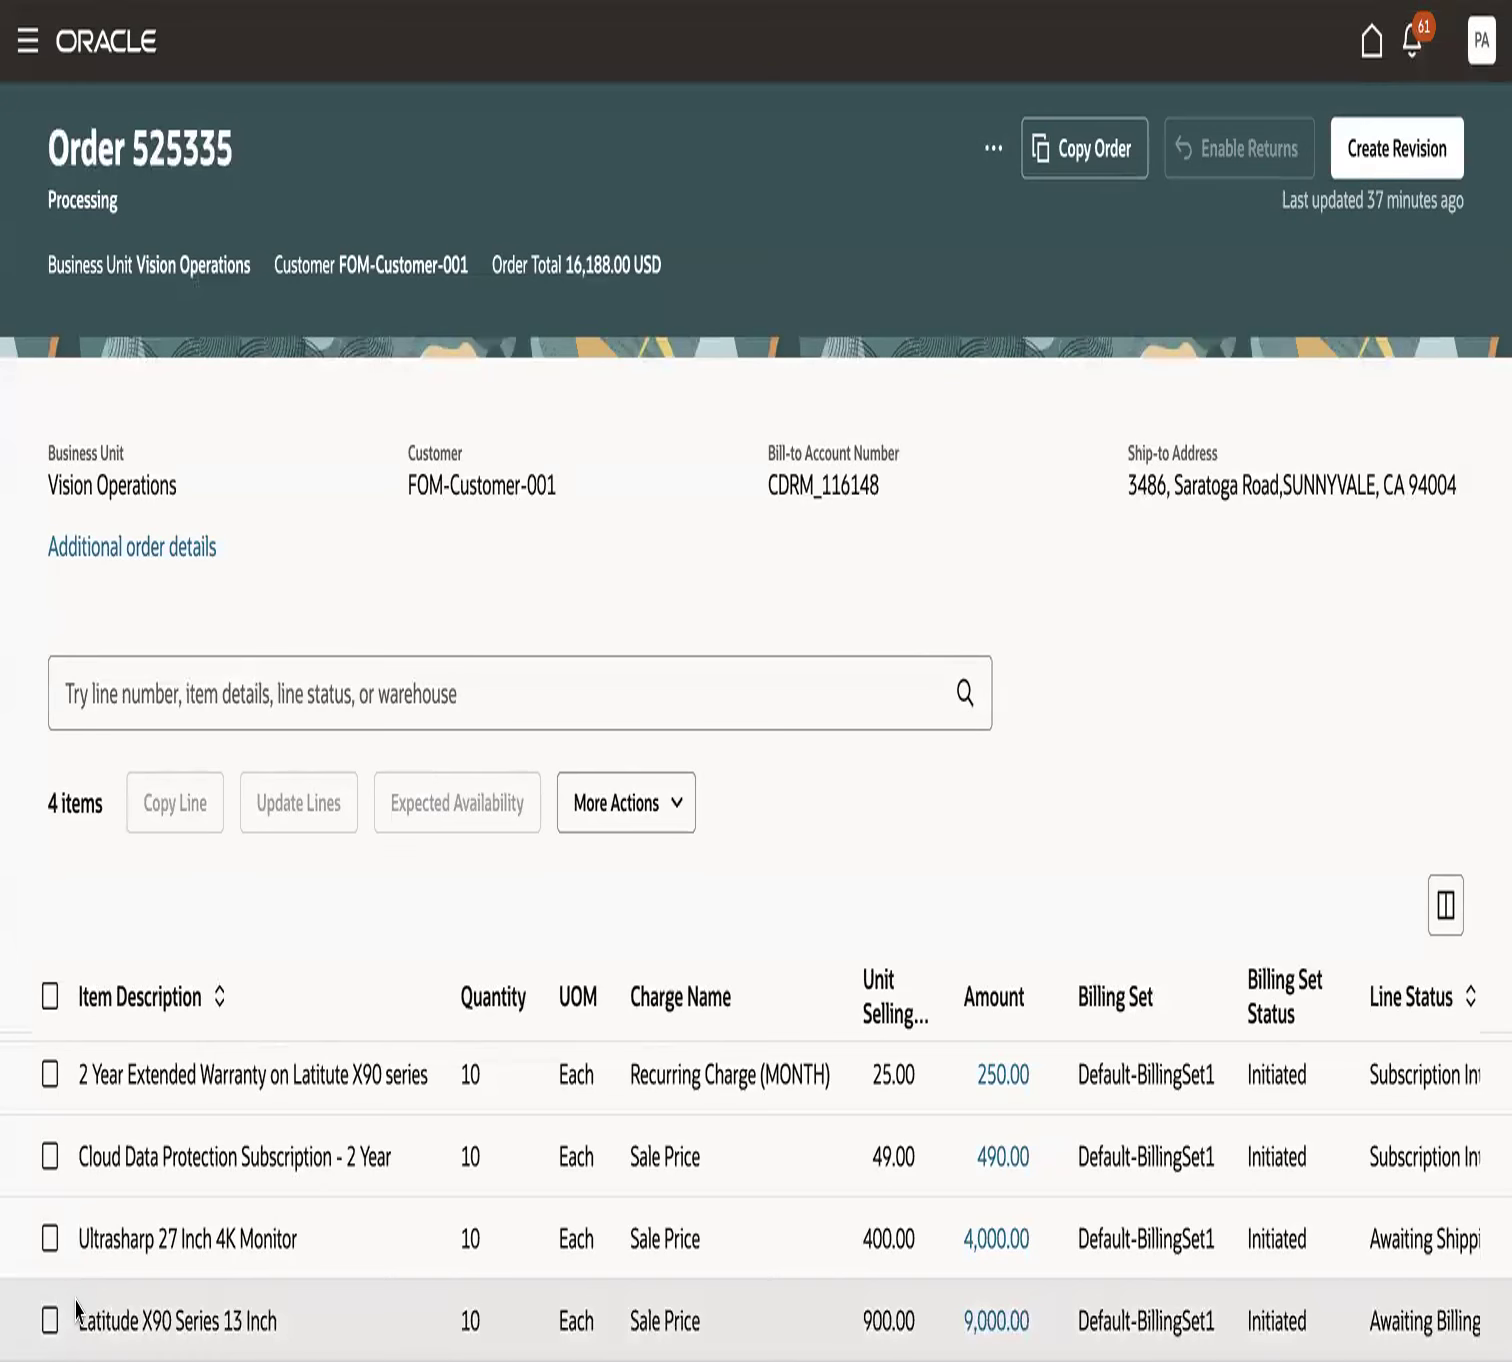
drag(78, 1318, 278, 1316)
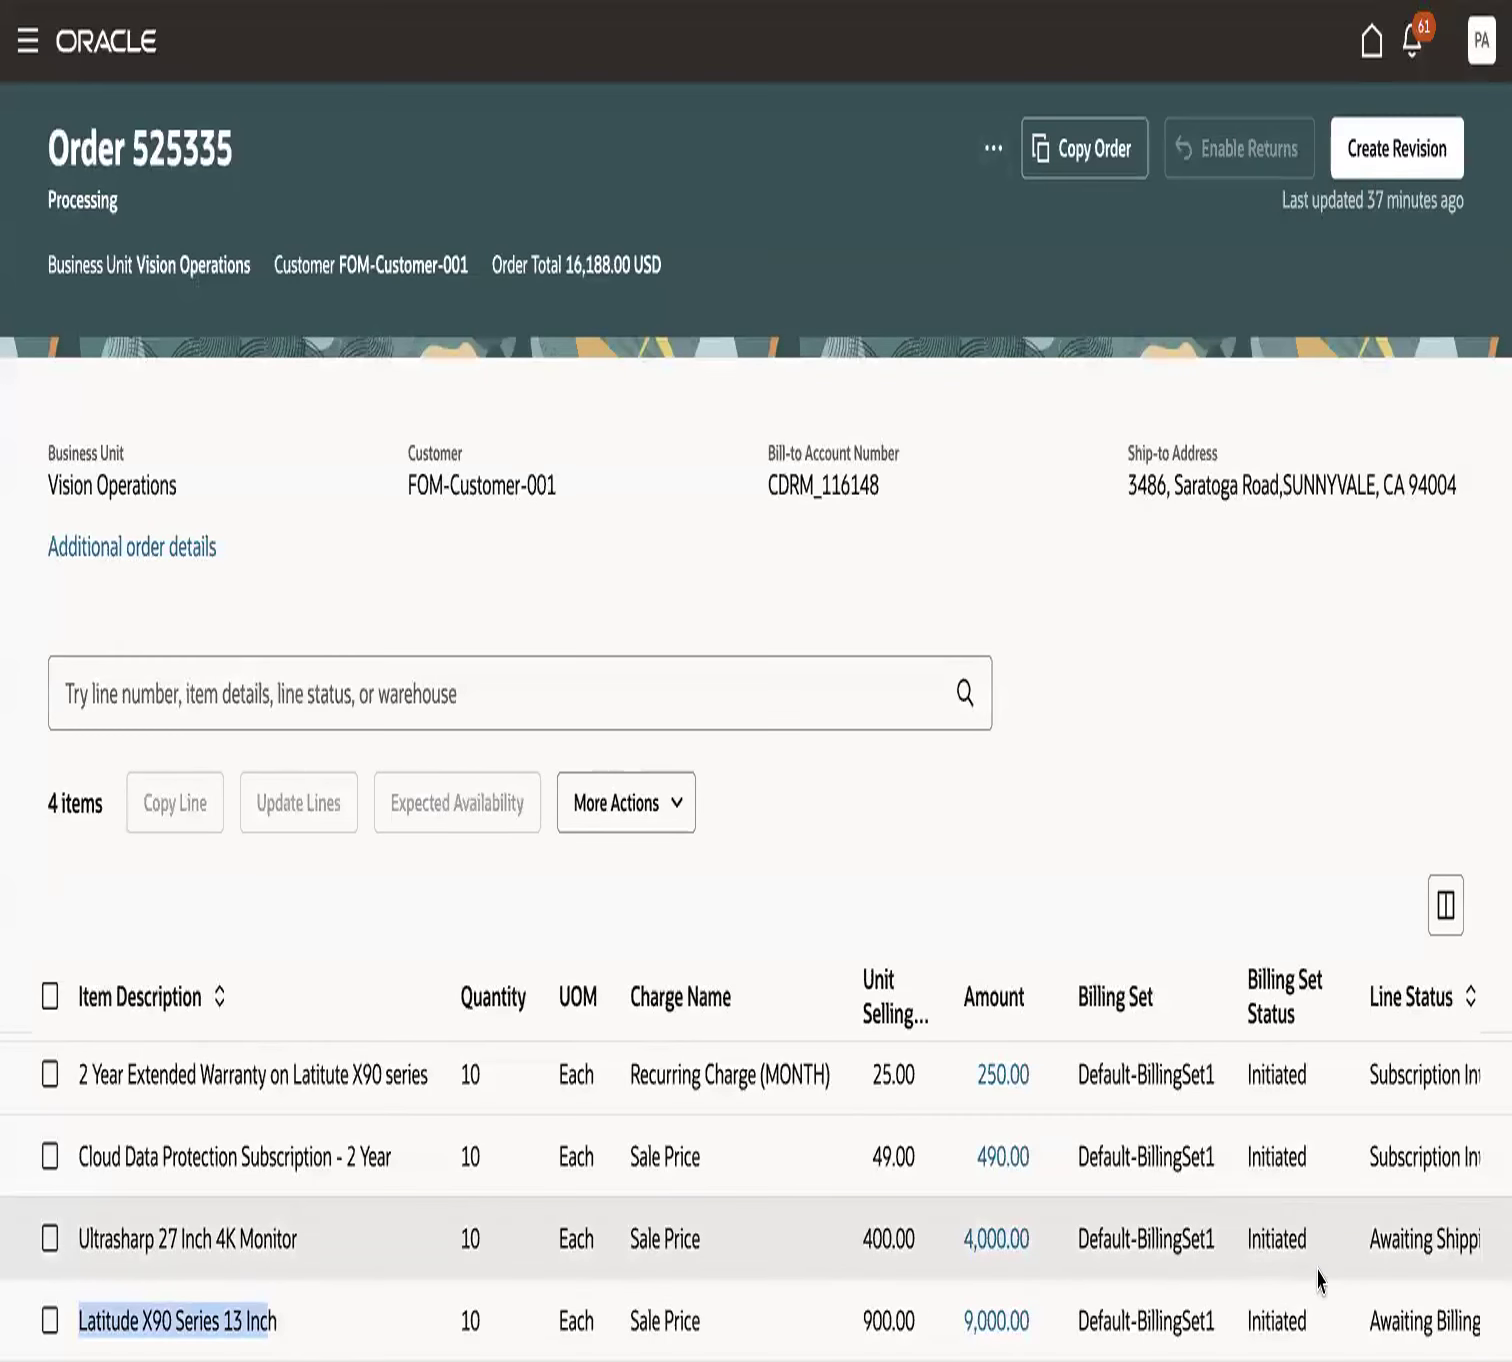
drag(1368, 1321, 1470, 1321)
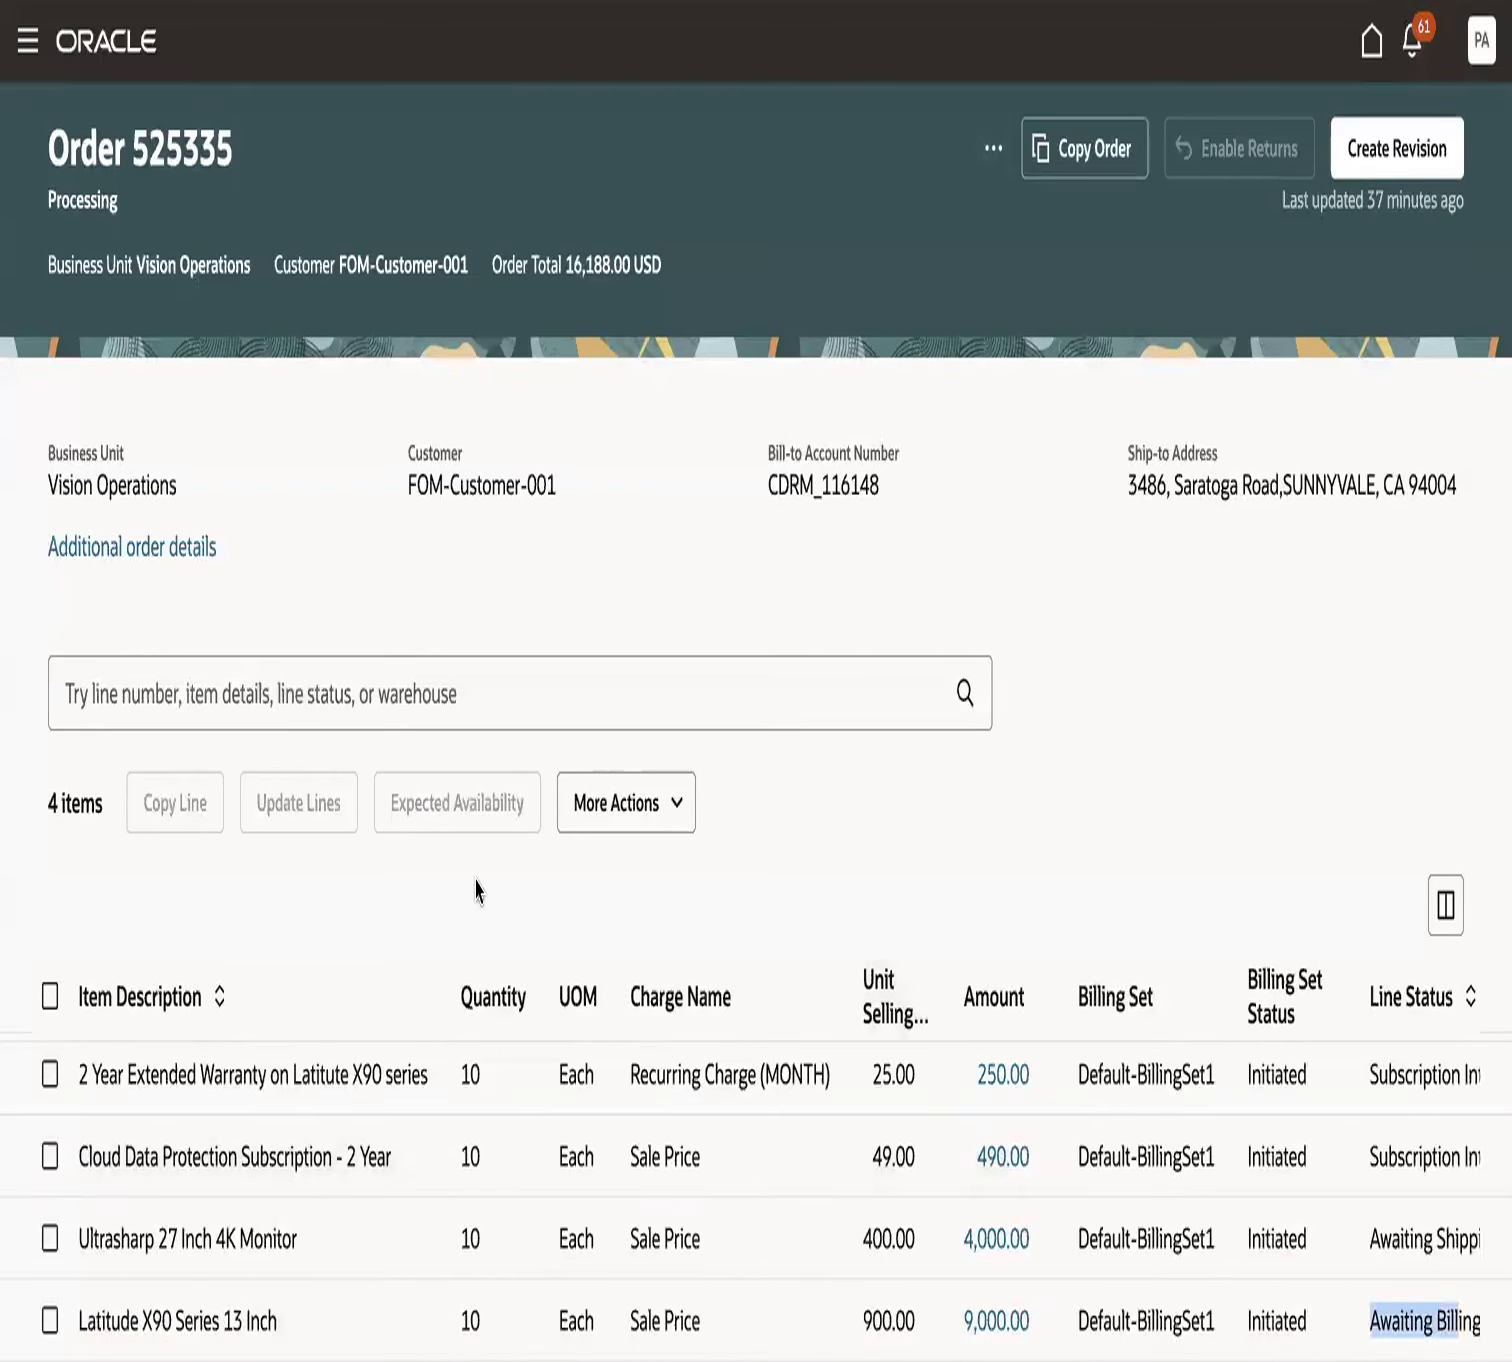
drag(80, 1072, 292, 1075)
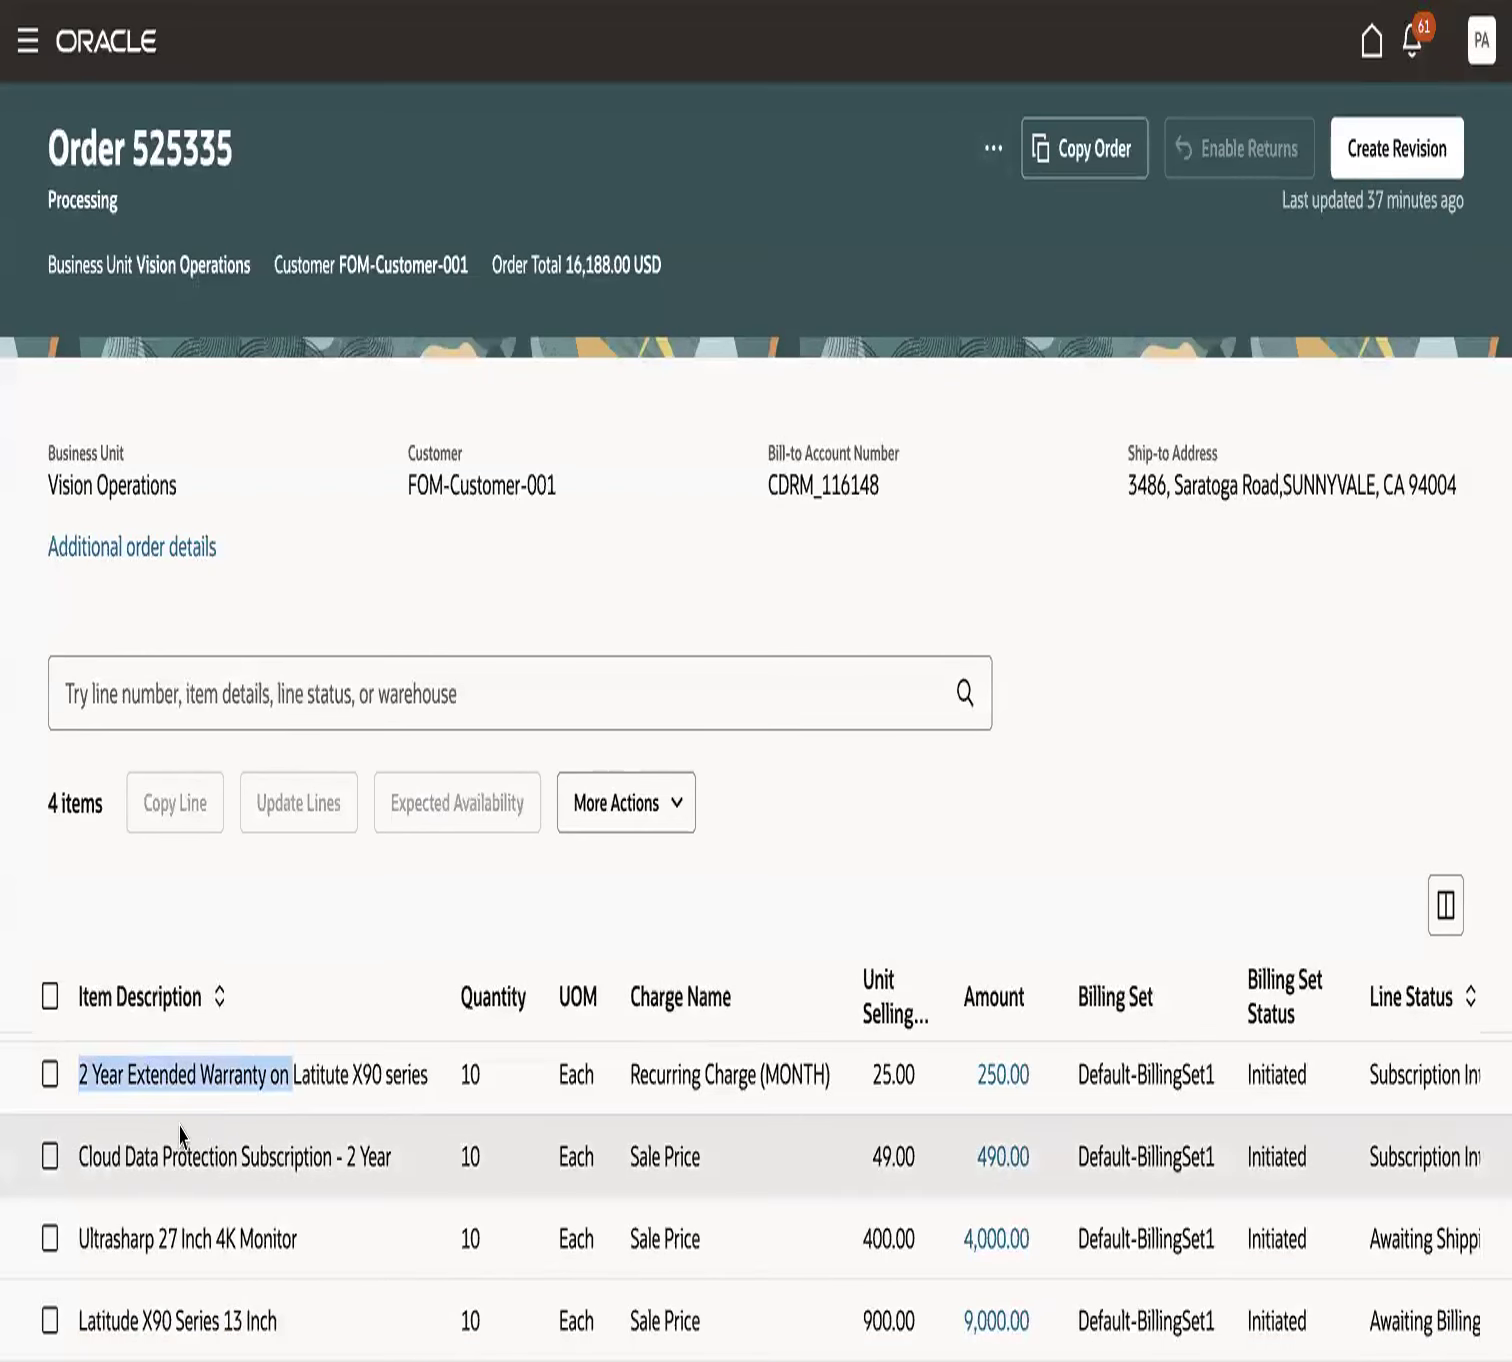
drag(111, 1156, 276, 1157)
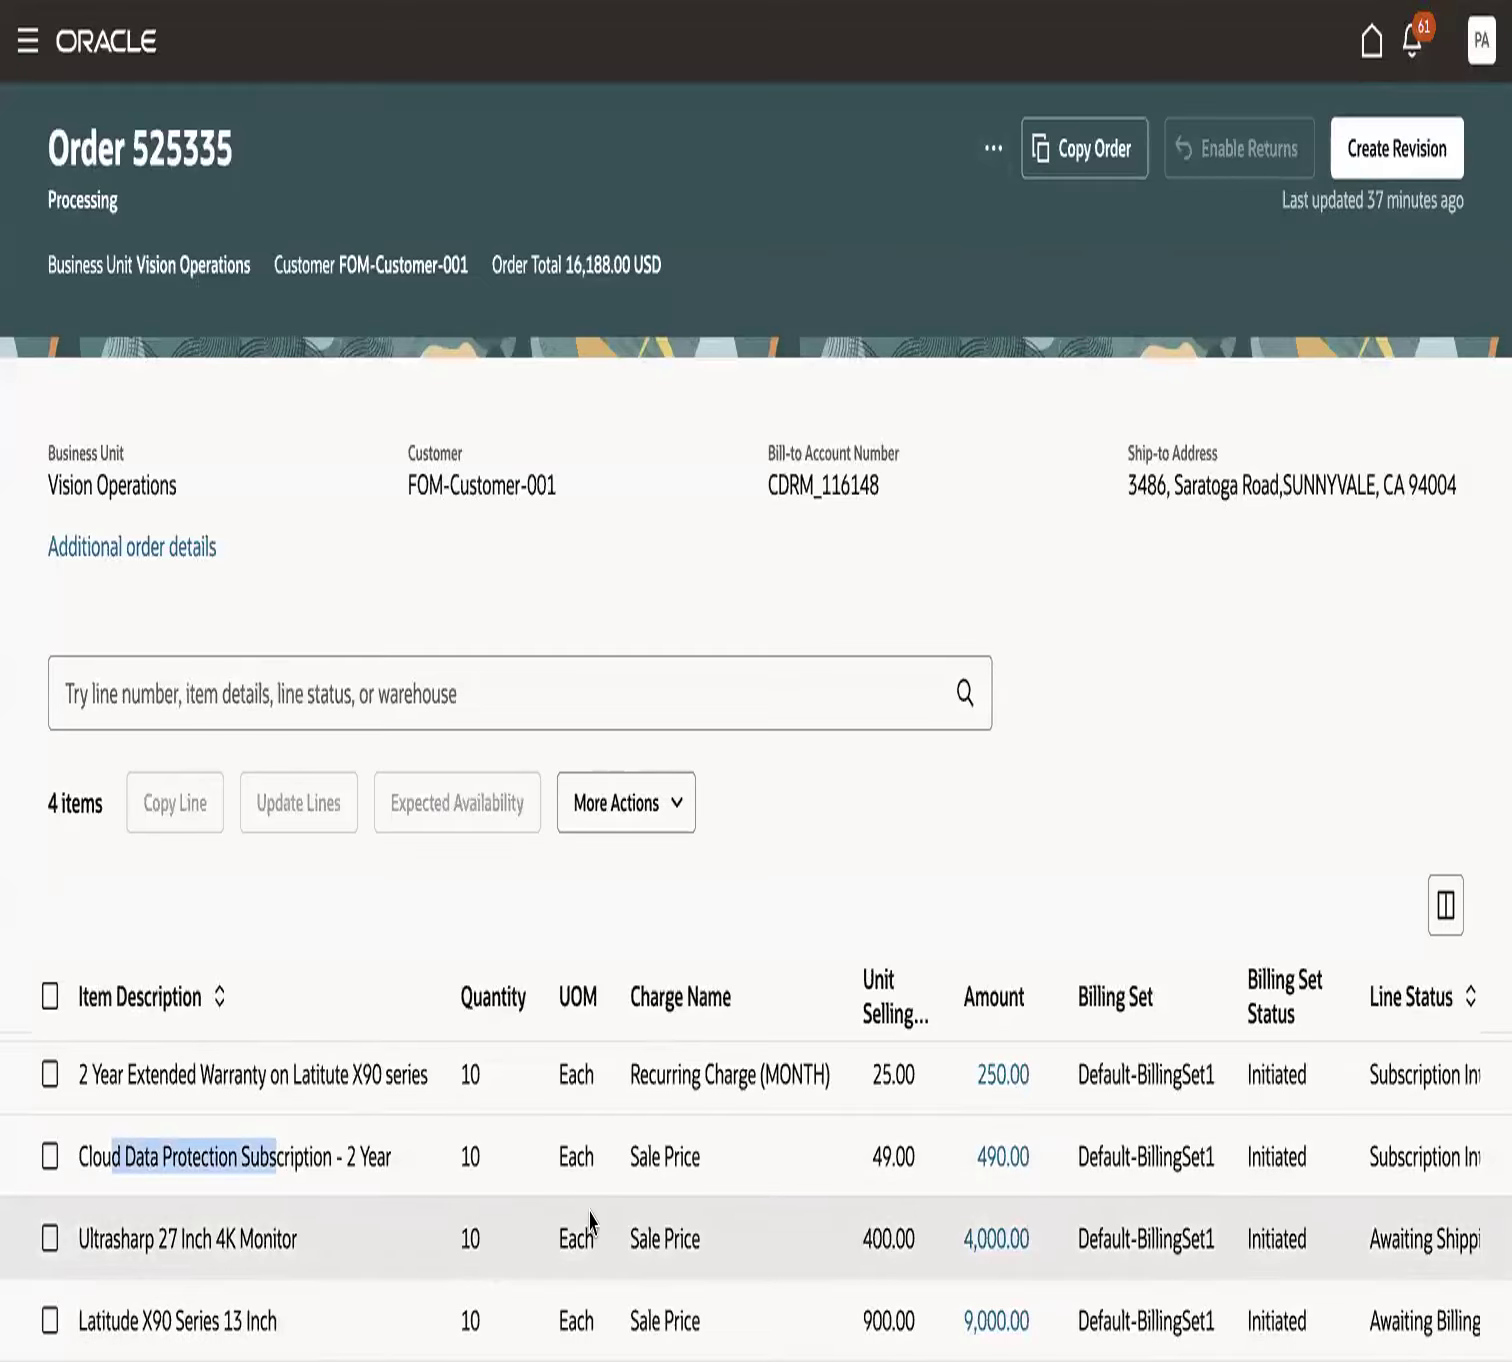
scroll(590, 1220, right, 5)
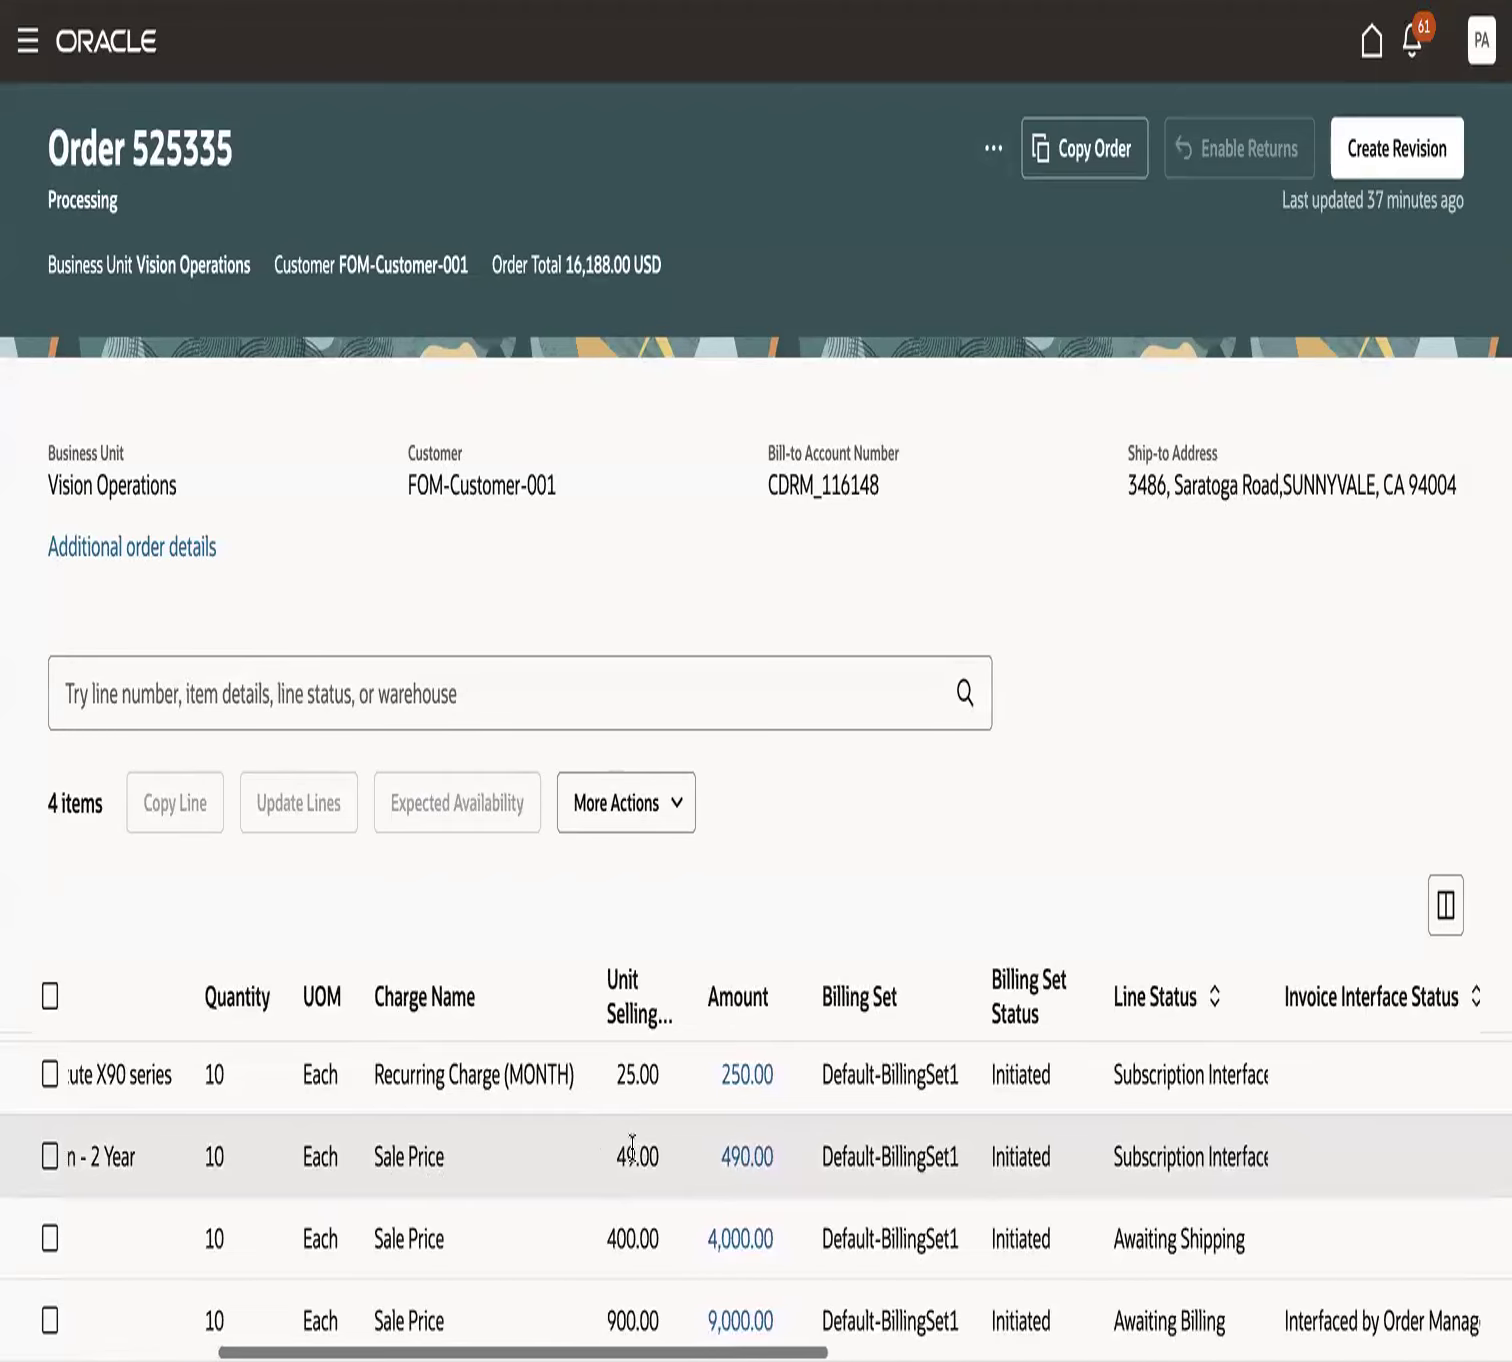
scroll(632, 1143, right, 3)
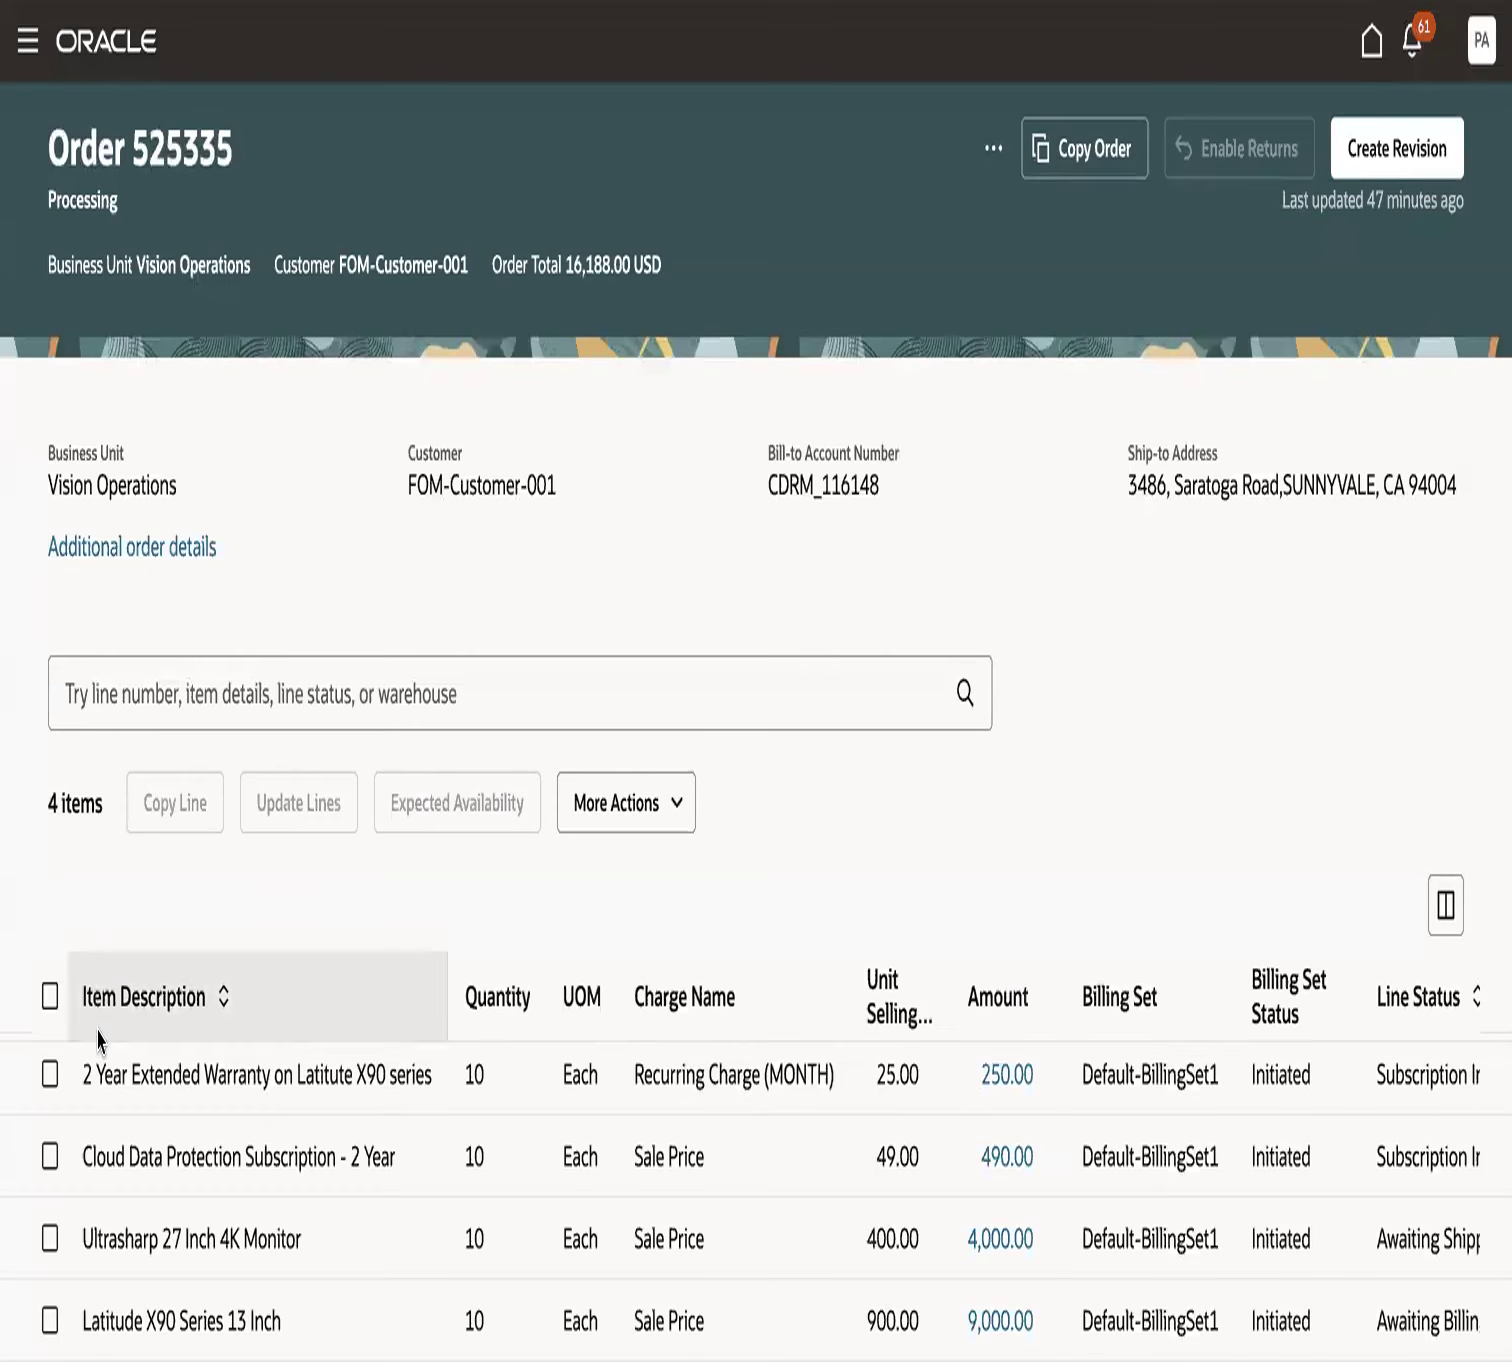
- Check the invoice interface status of the warranty and cloud subscription lines and the line status of the Ultrasharp monitor line
drag(126, 1080, 293, 1080)
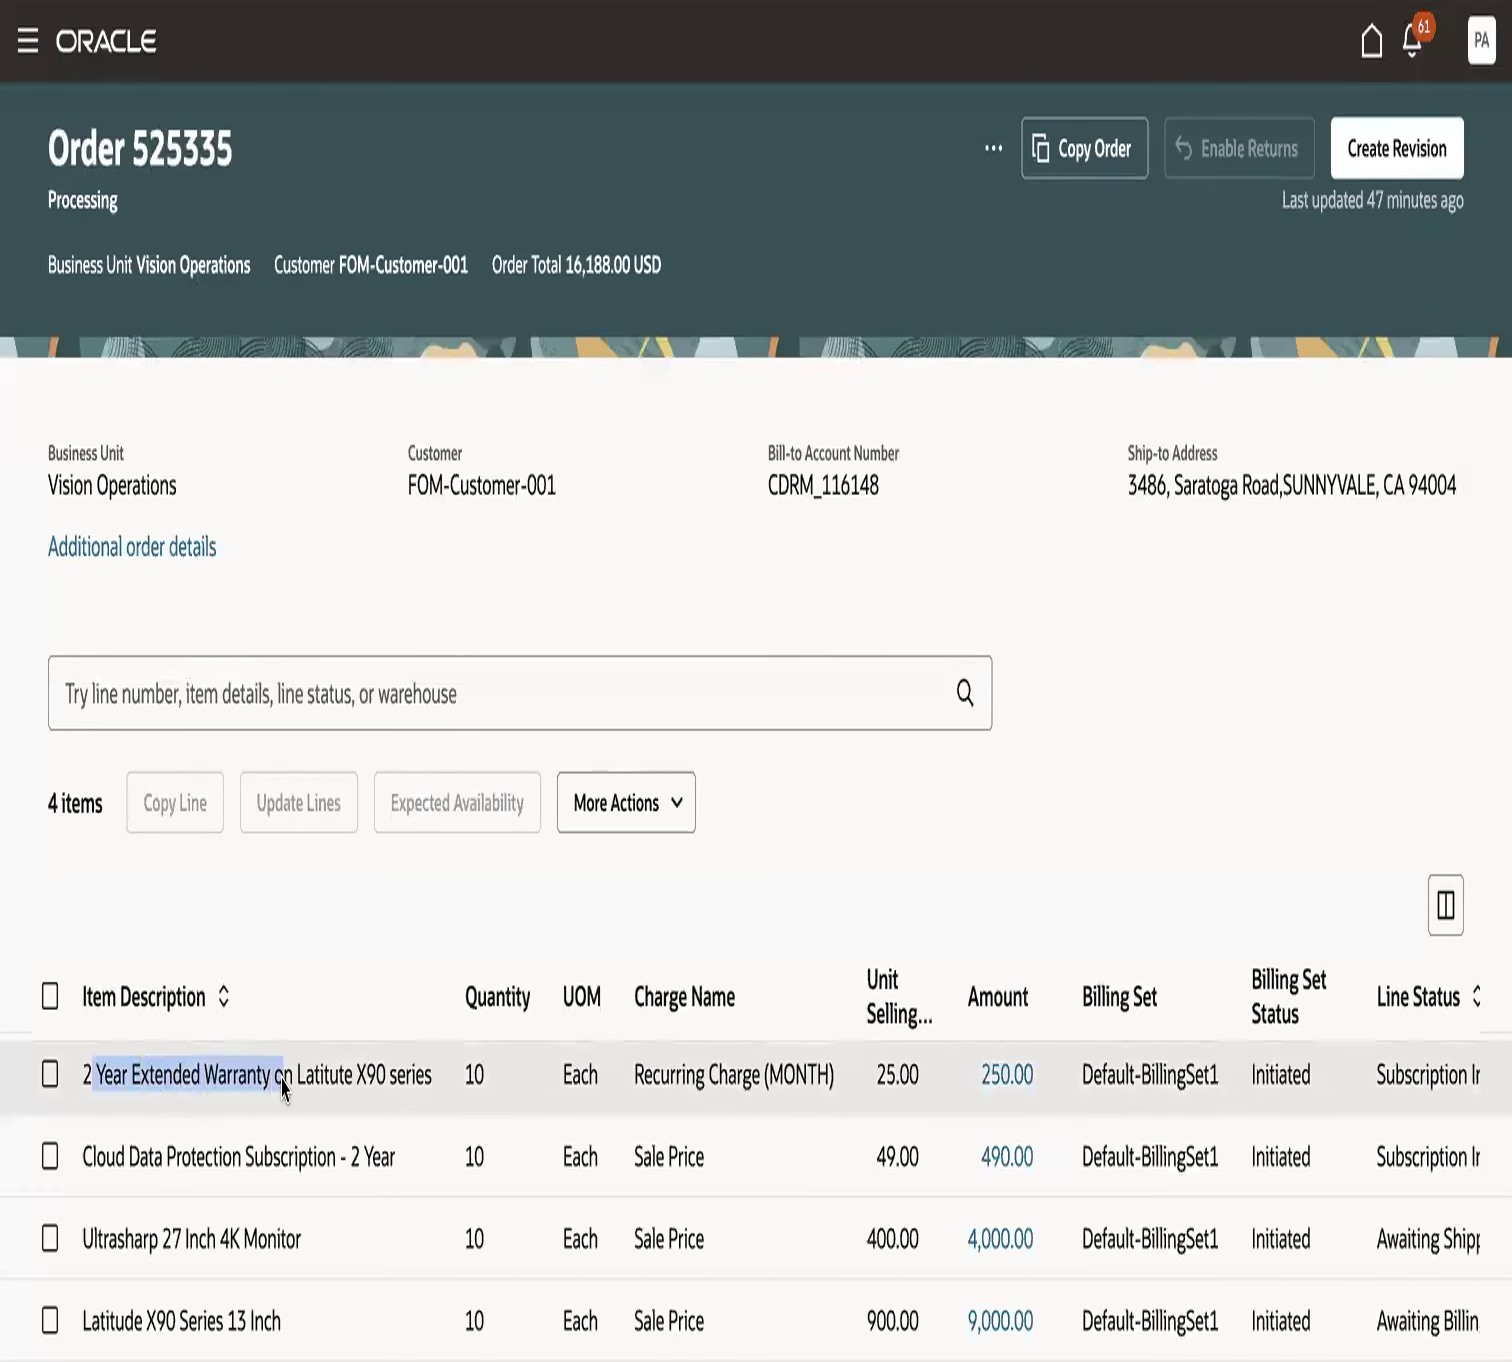
drag(107, 1157, 294, 1181)
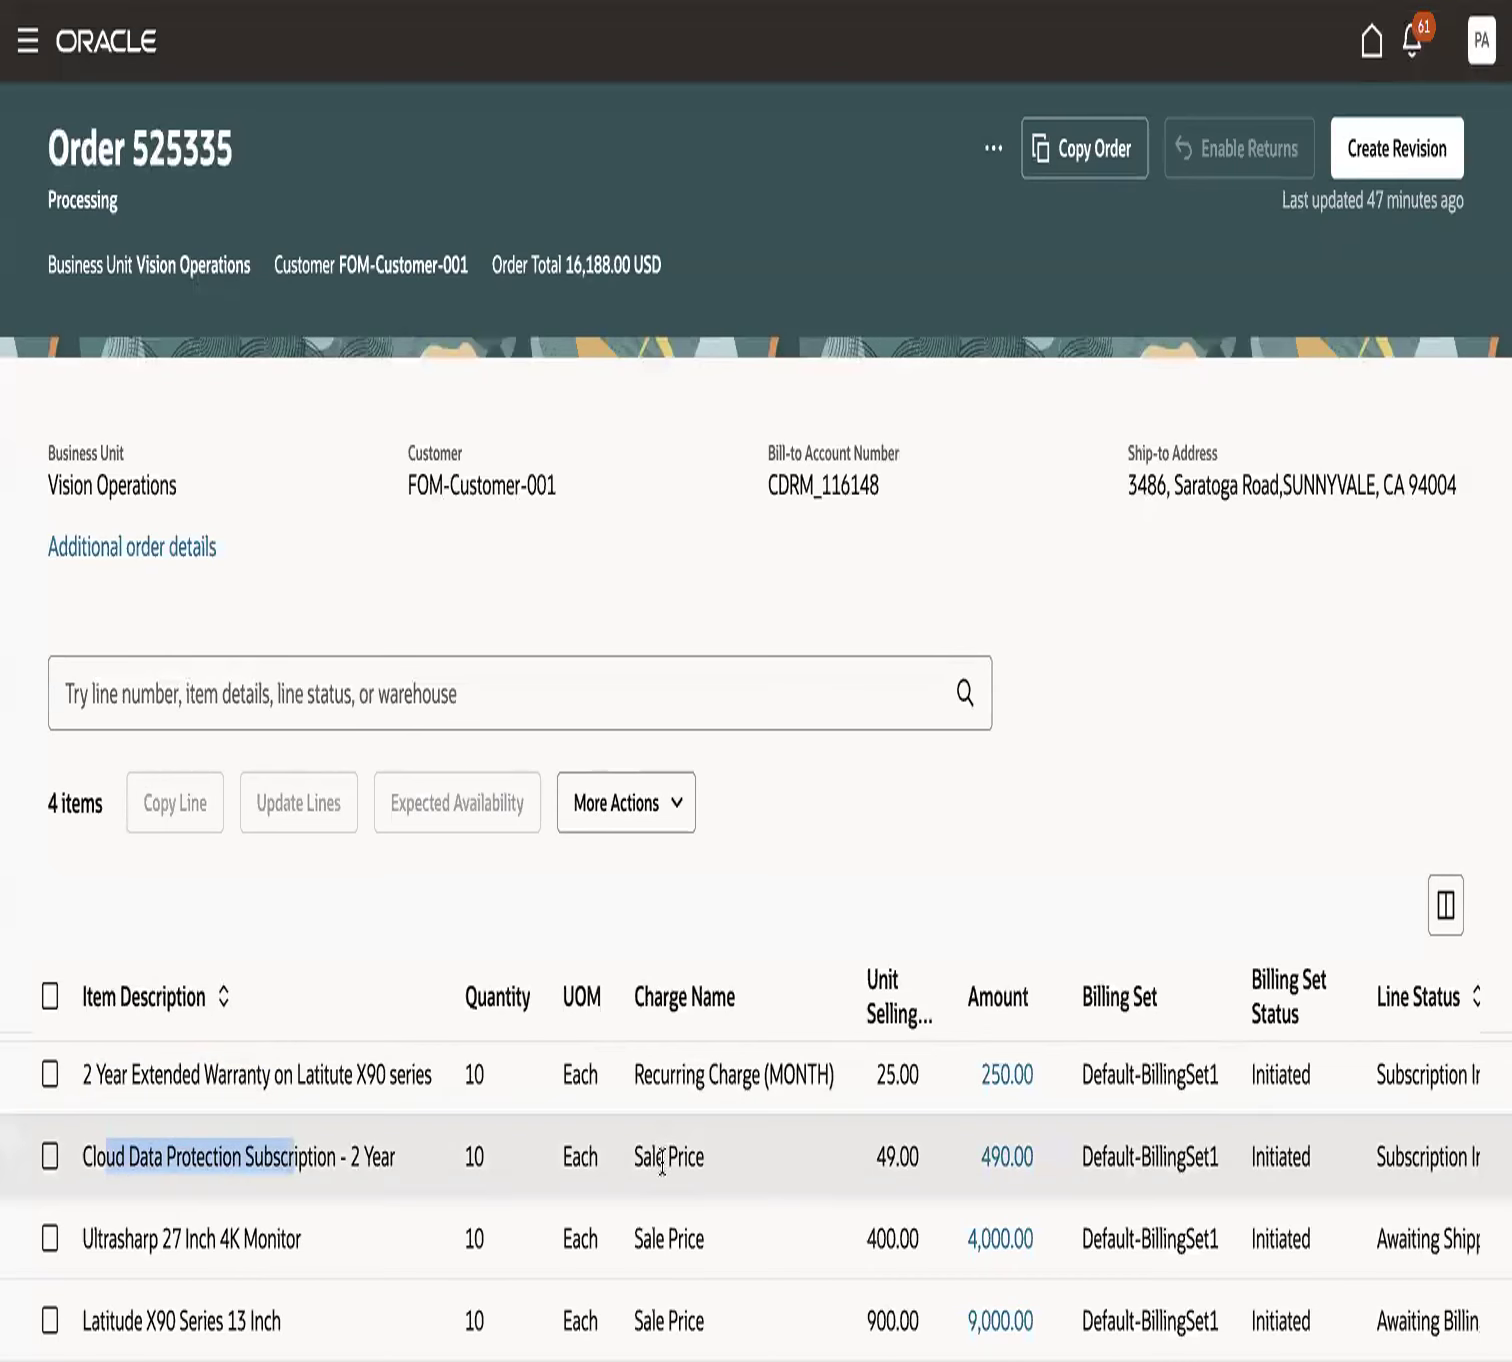
scroll(662, 1157, right, 10)
drag(875, 1070, 1054, 1068)
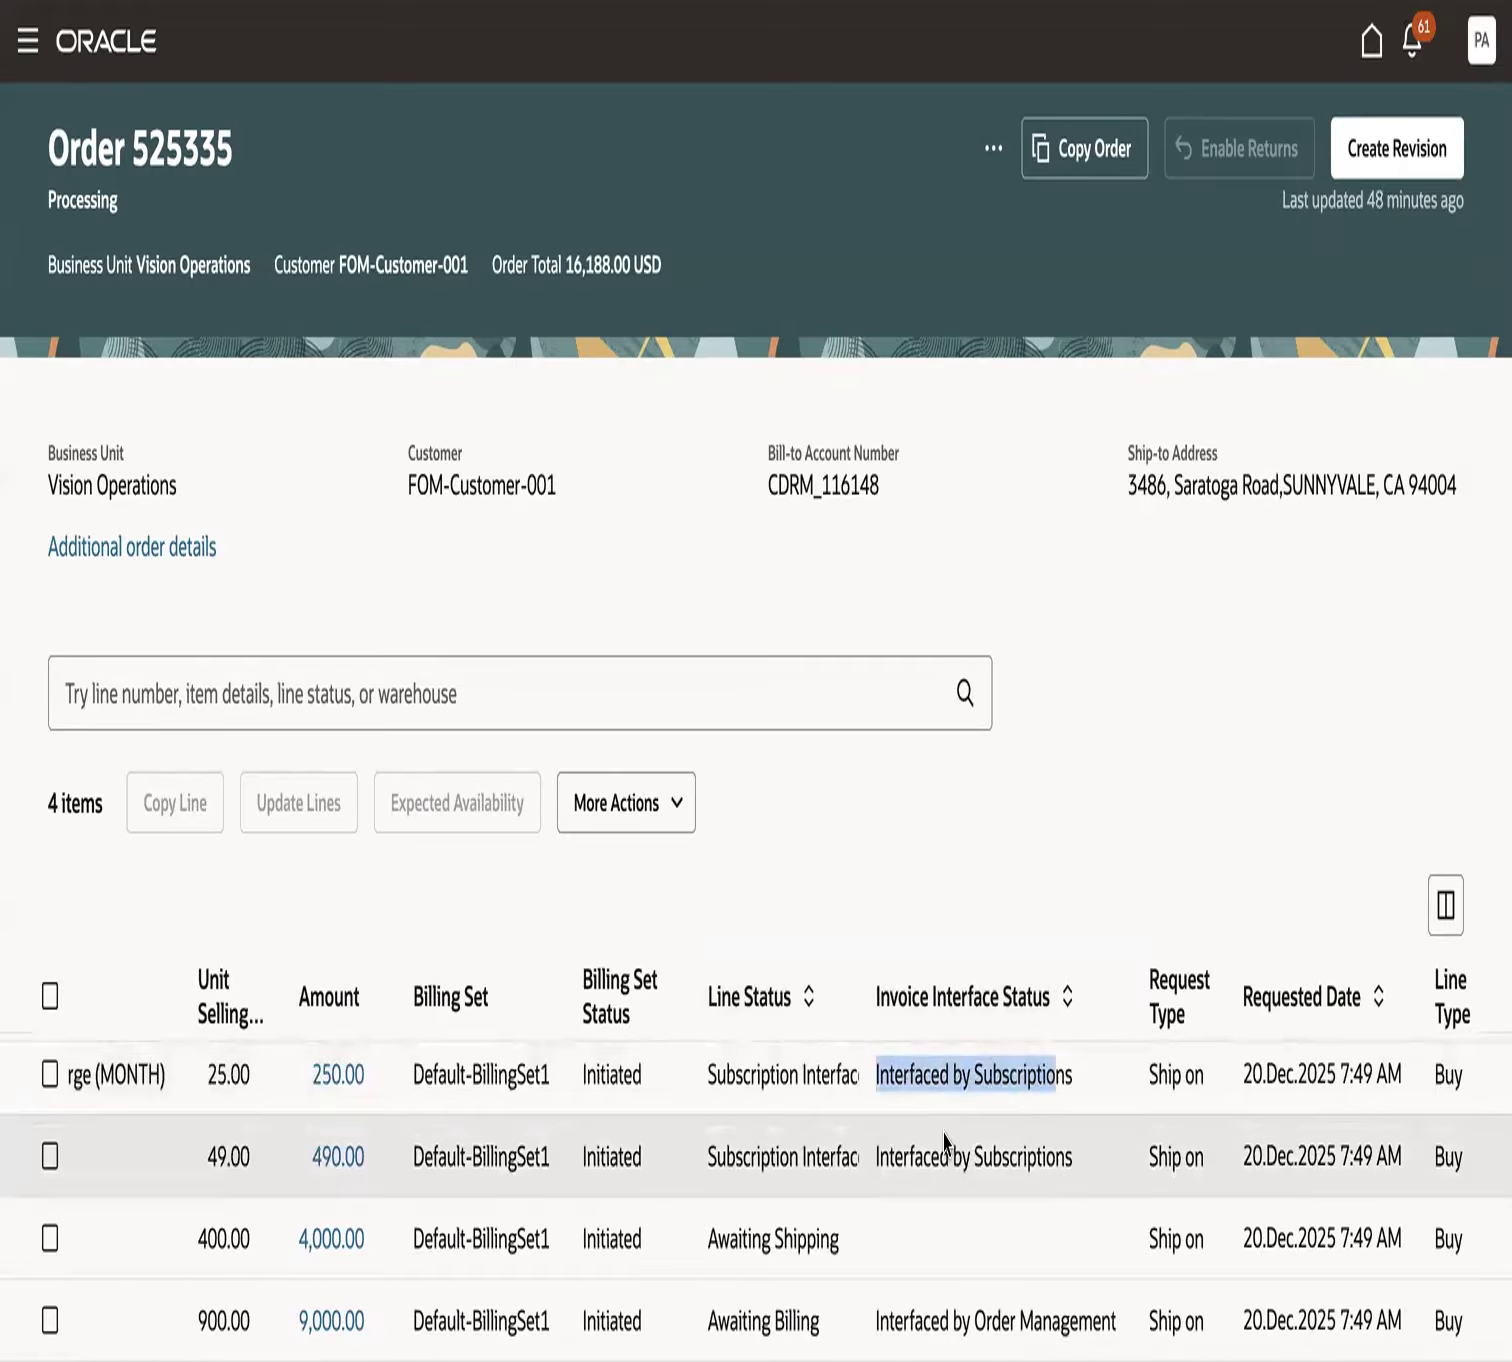
click(825, 872)
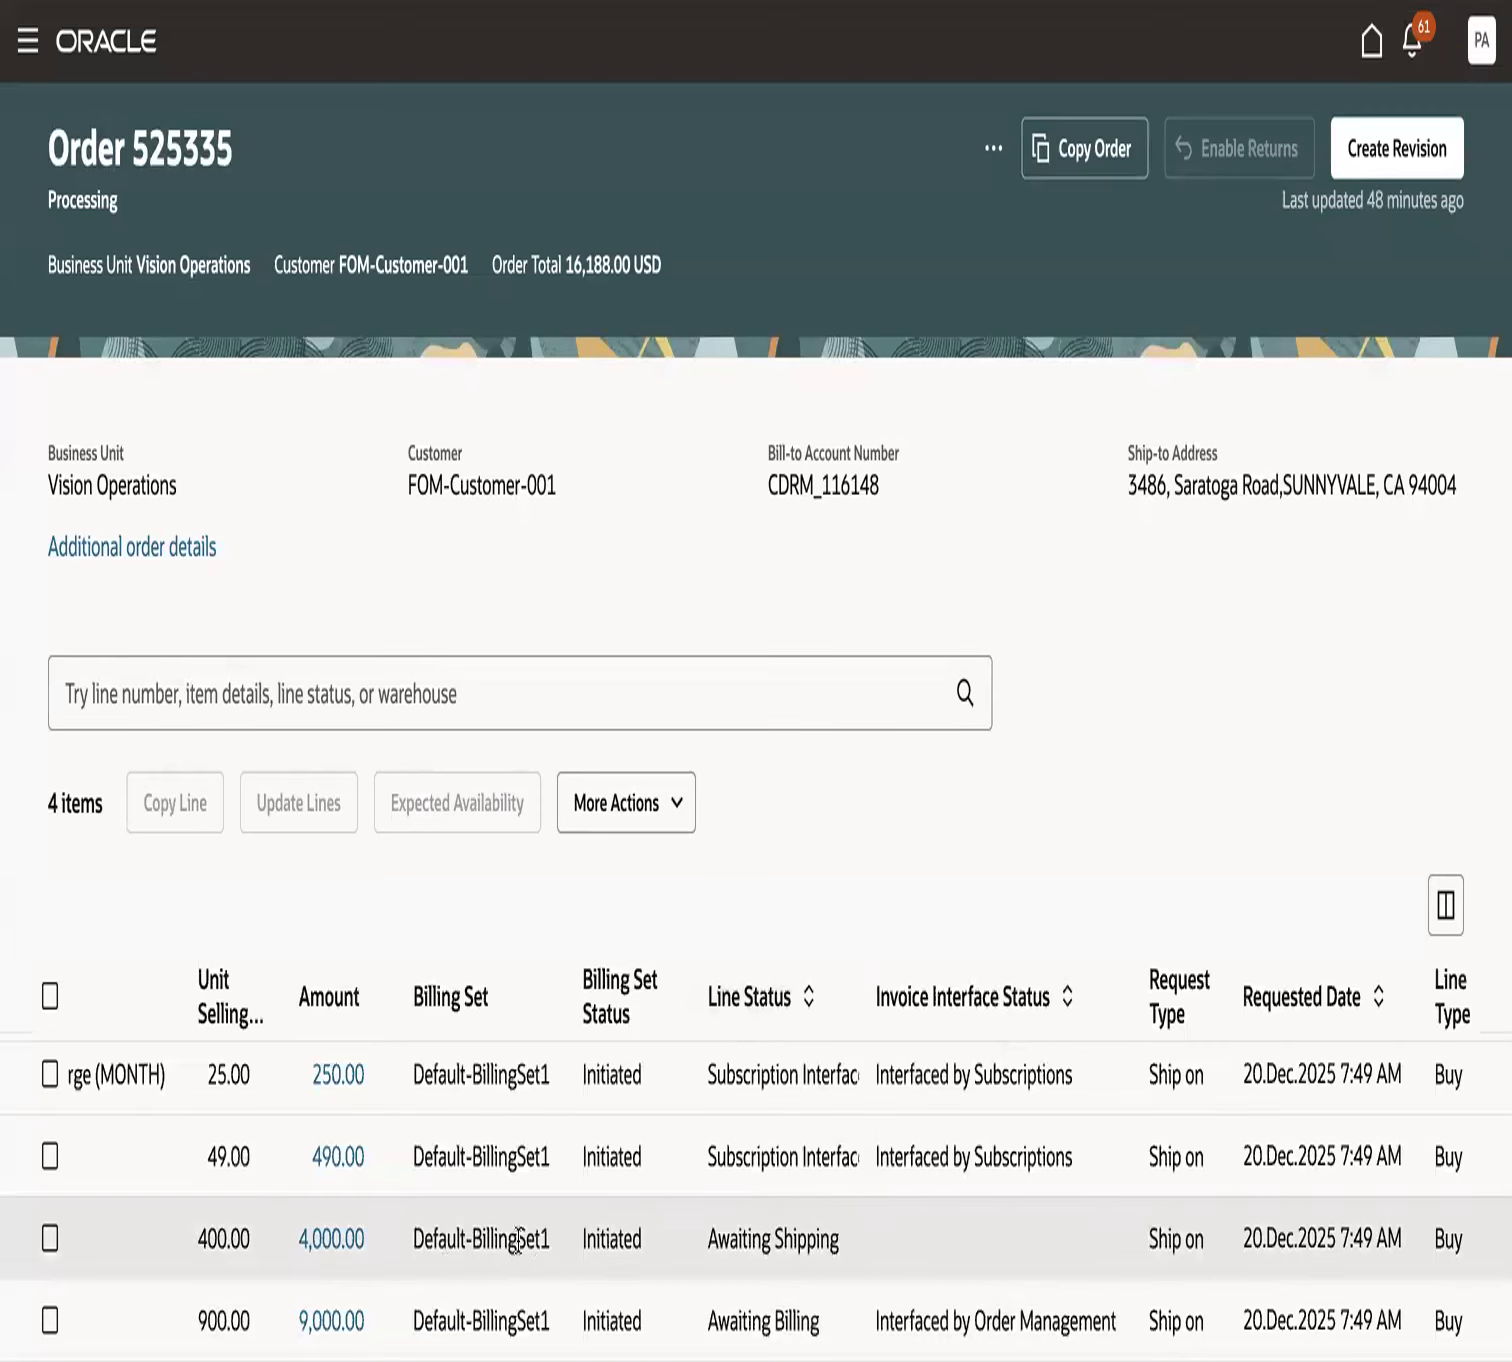
drag(707, 1242, 848, 1245)
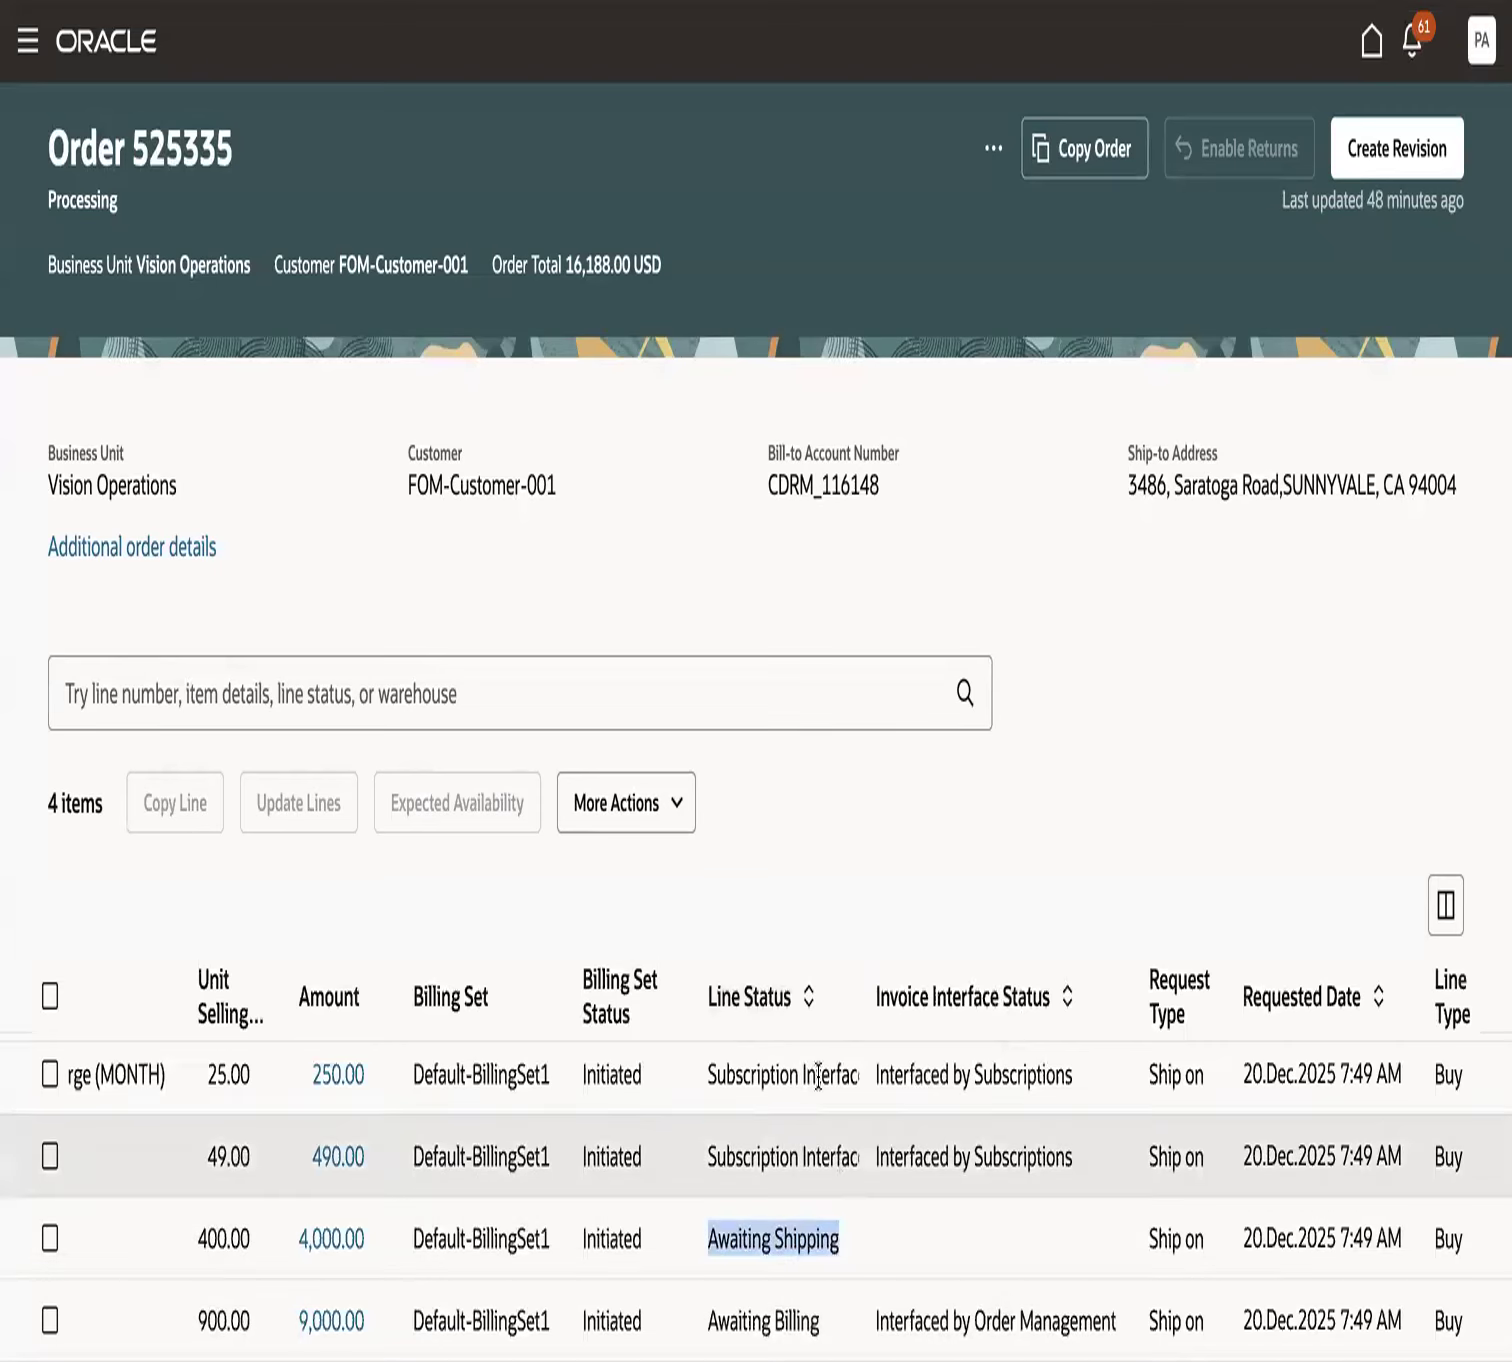
scroll(118, 1250, left, 5)
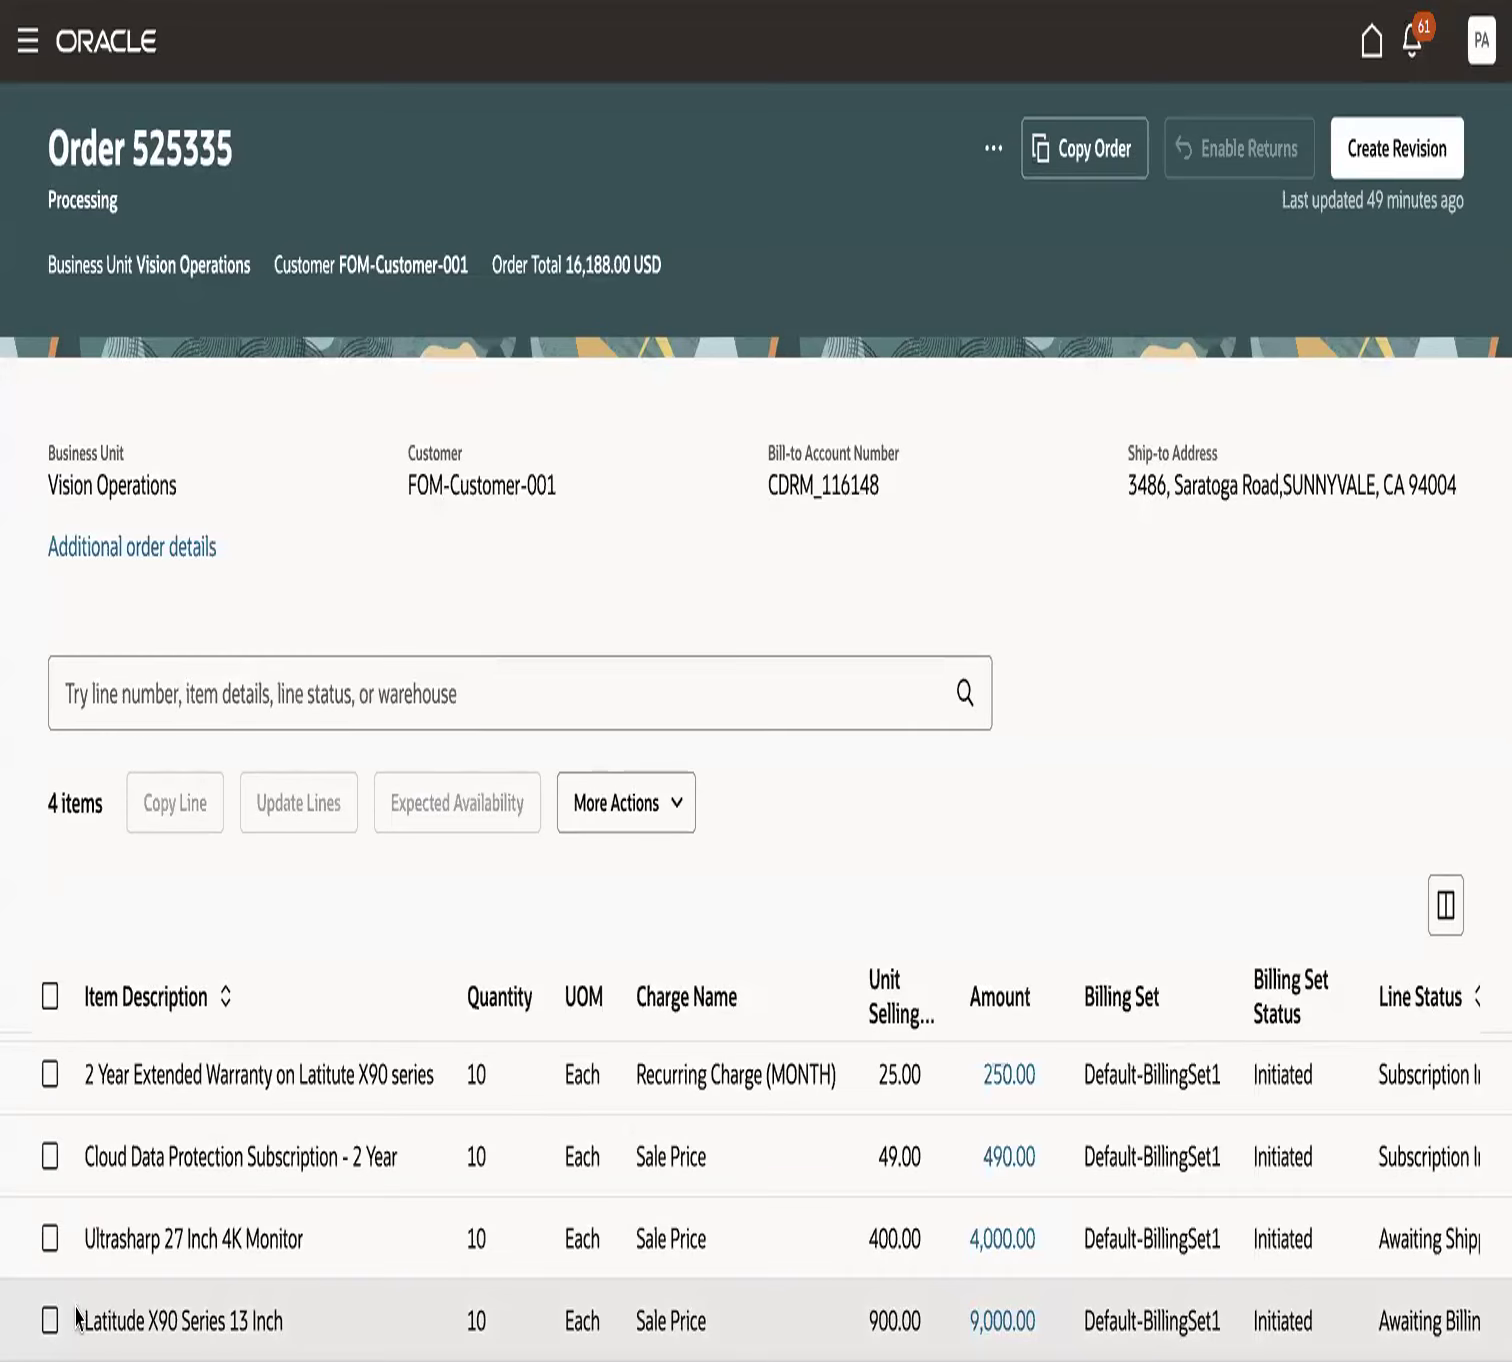
- Review the item descriptions of the laptop, warranty, cloud subscription and monitor lines grouped in the billing set
drag(78, 1318, 266, 1318)
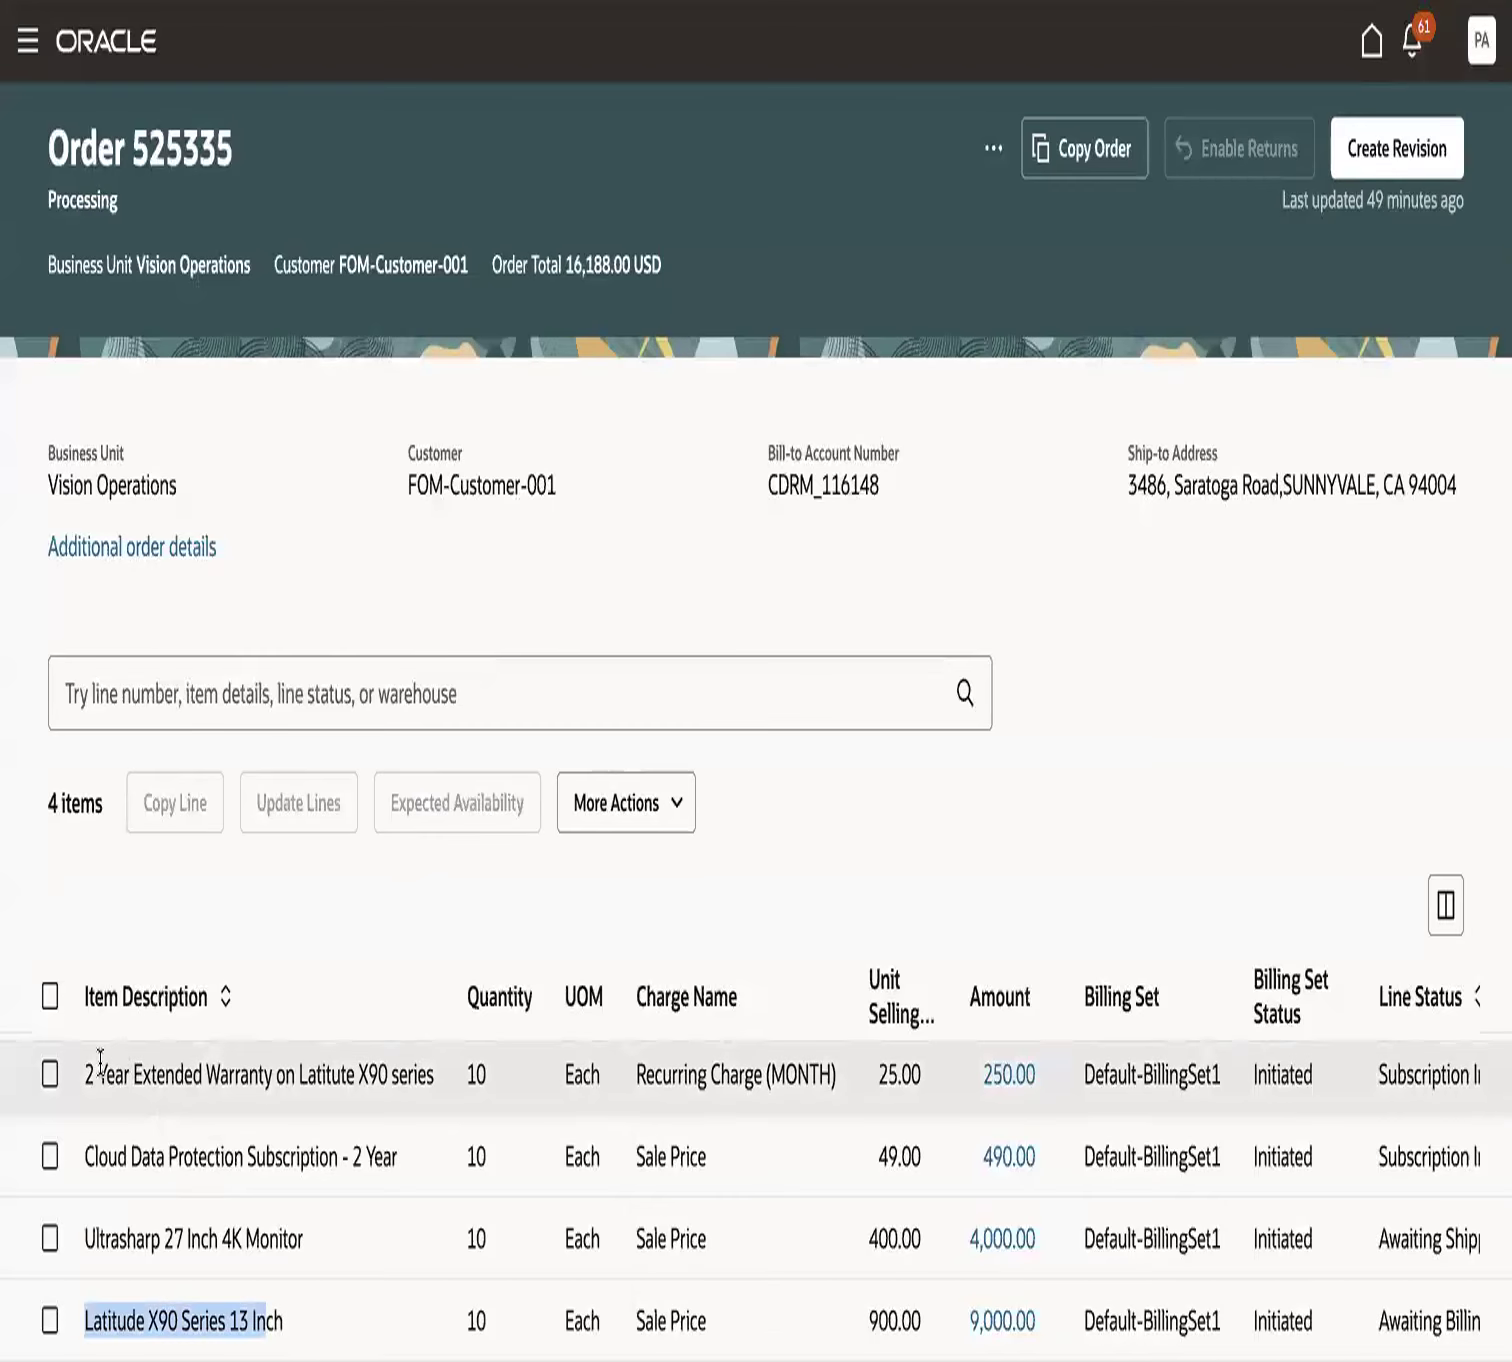
drag(84, 1072, 288, 1074)
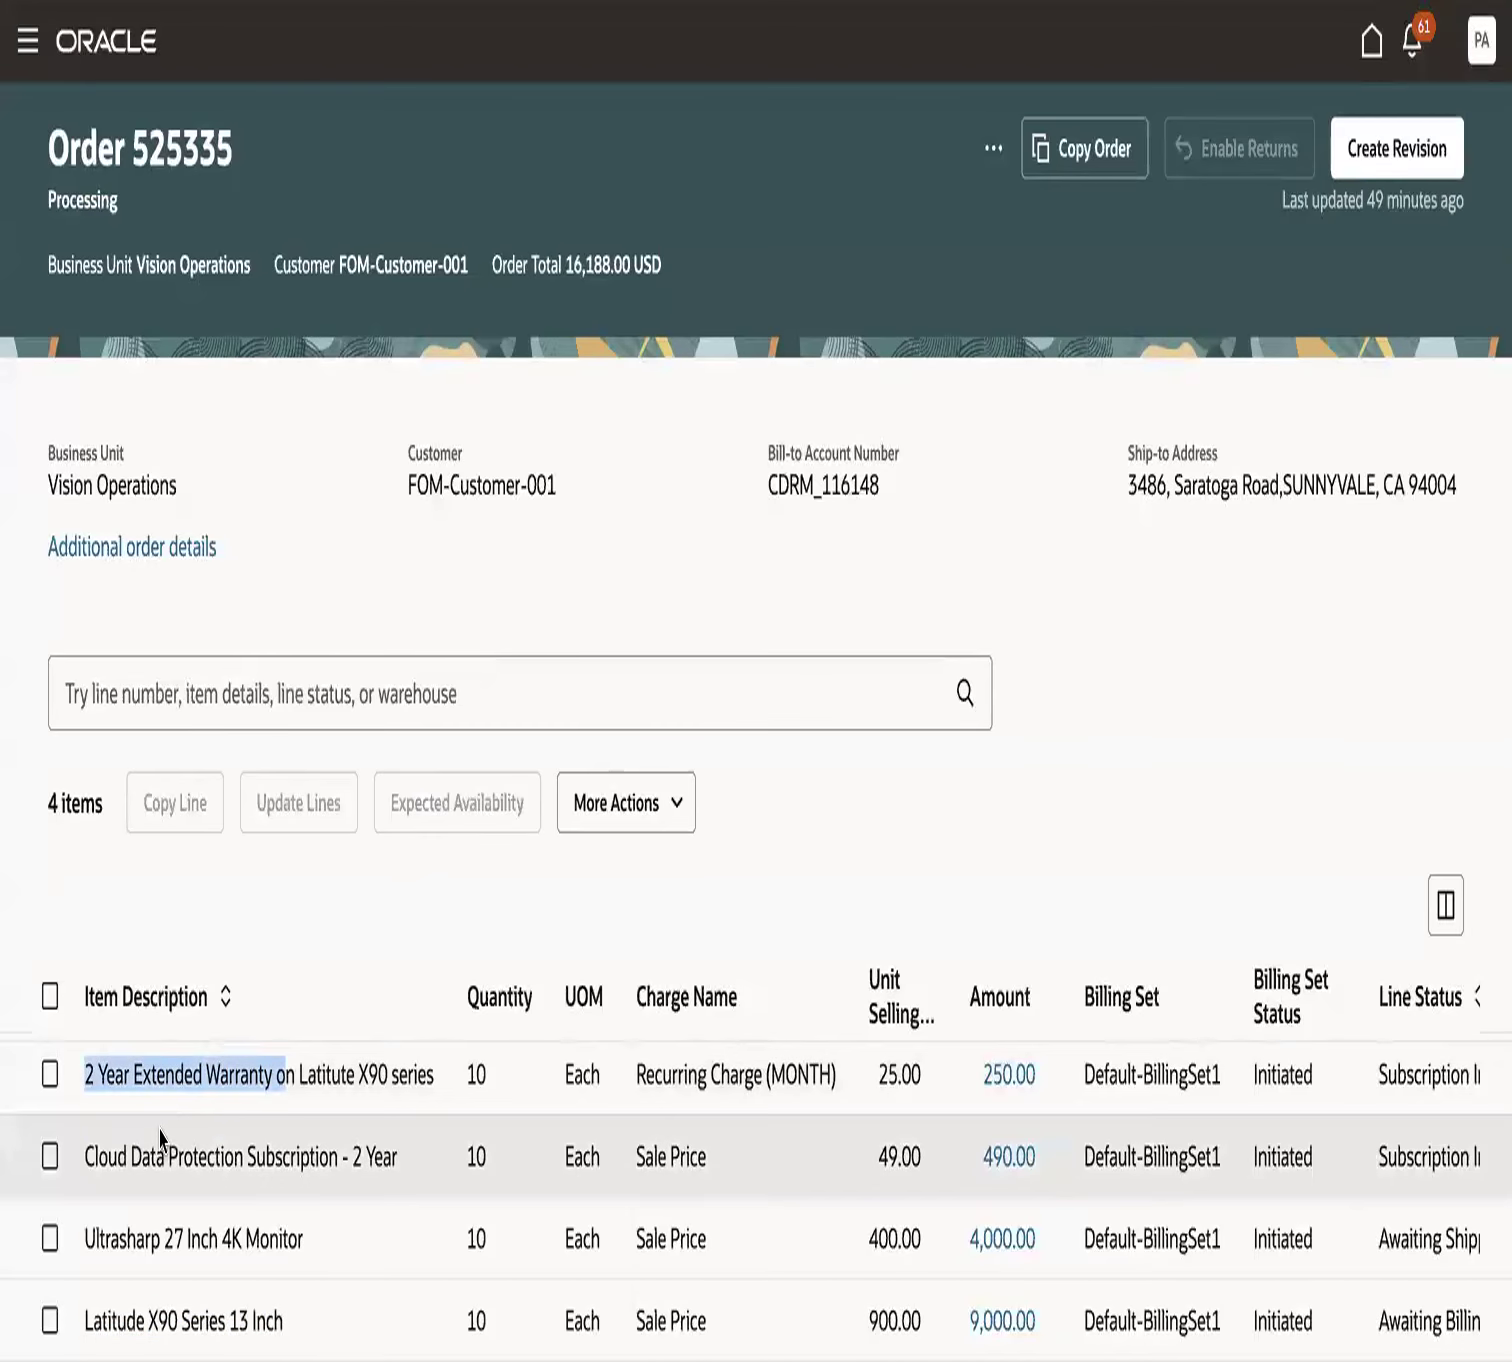
drag(106, 1157, 328, 1155)
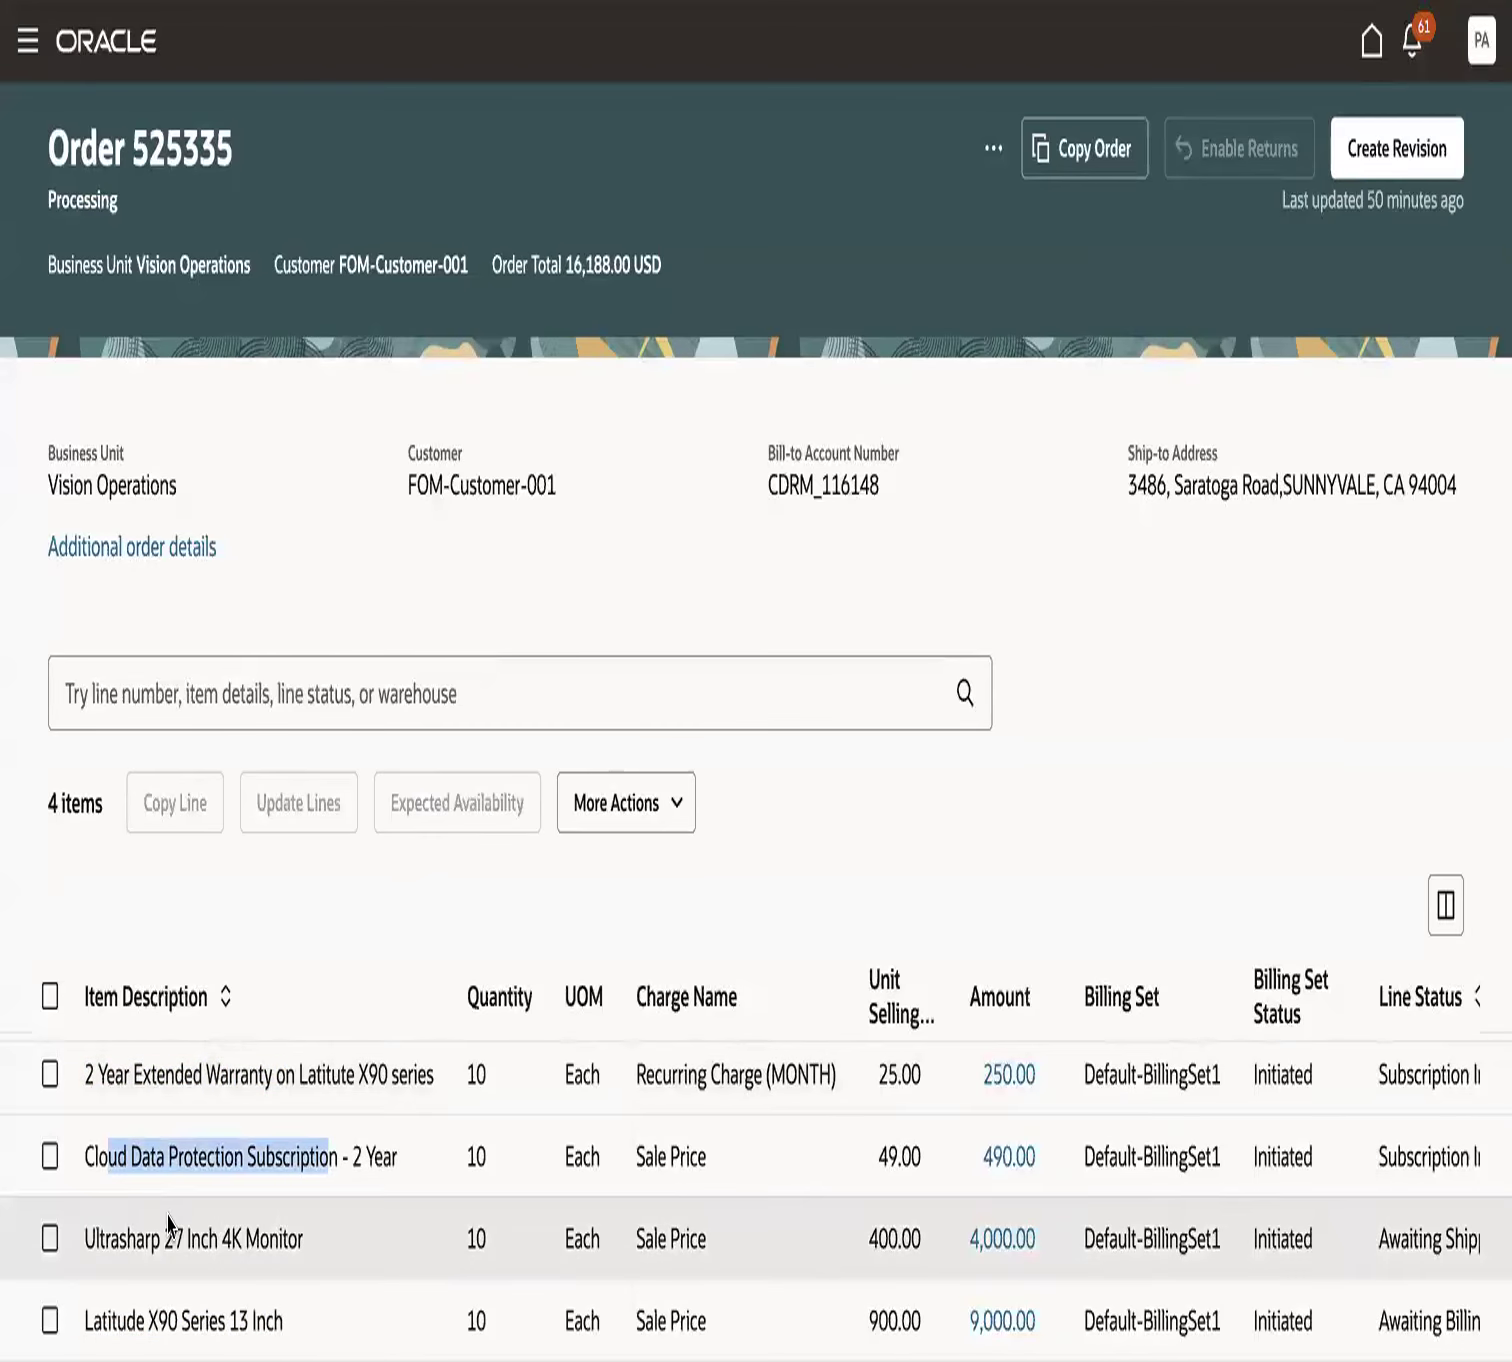
drag(122, 1232, 300, 1238)
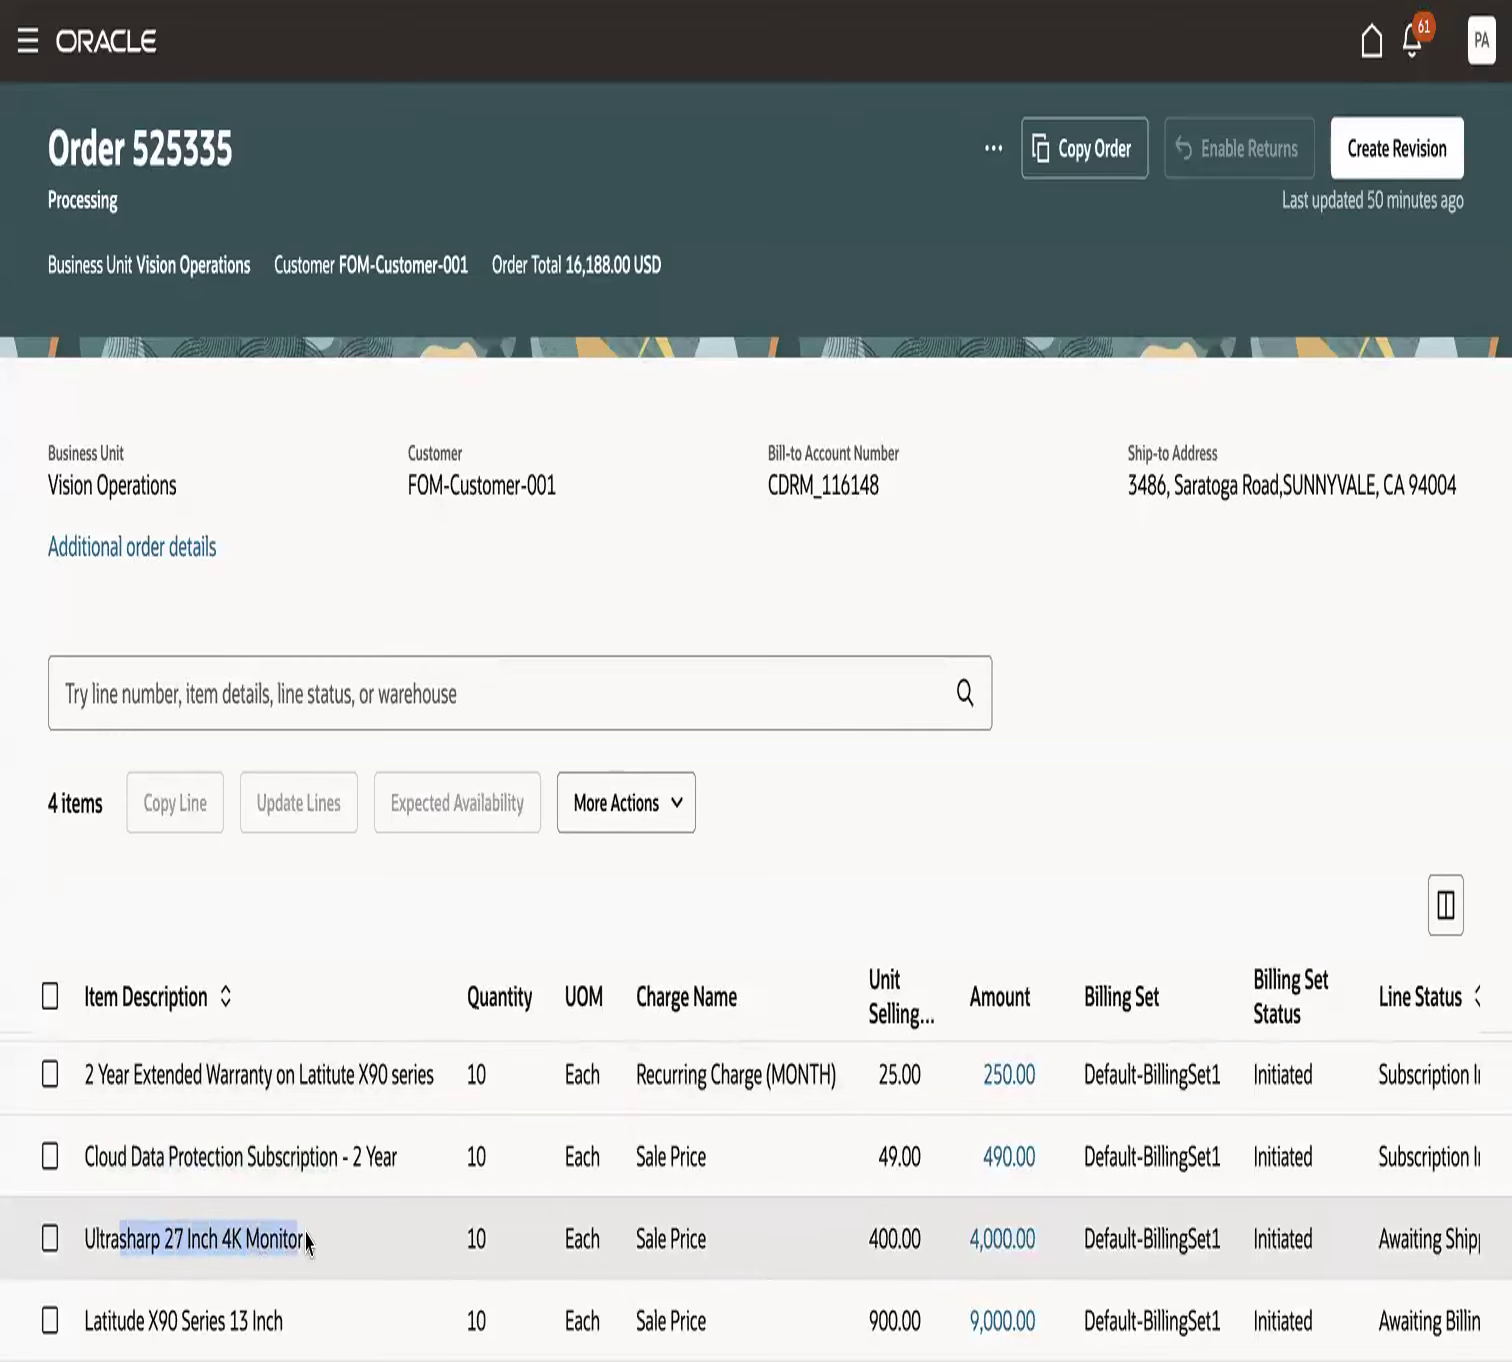
click(320, 920)
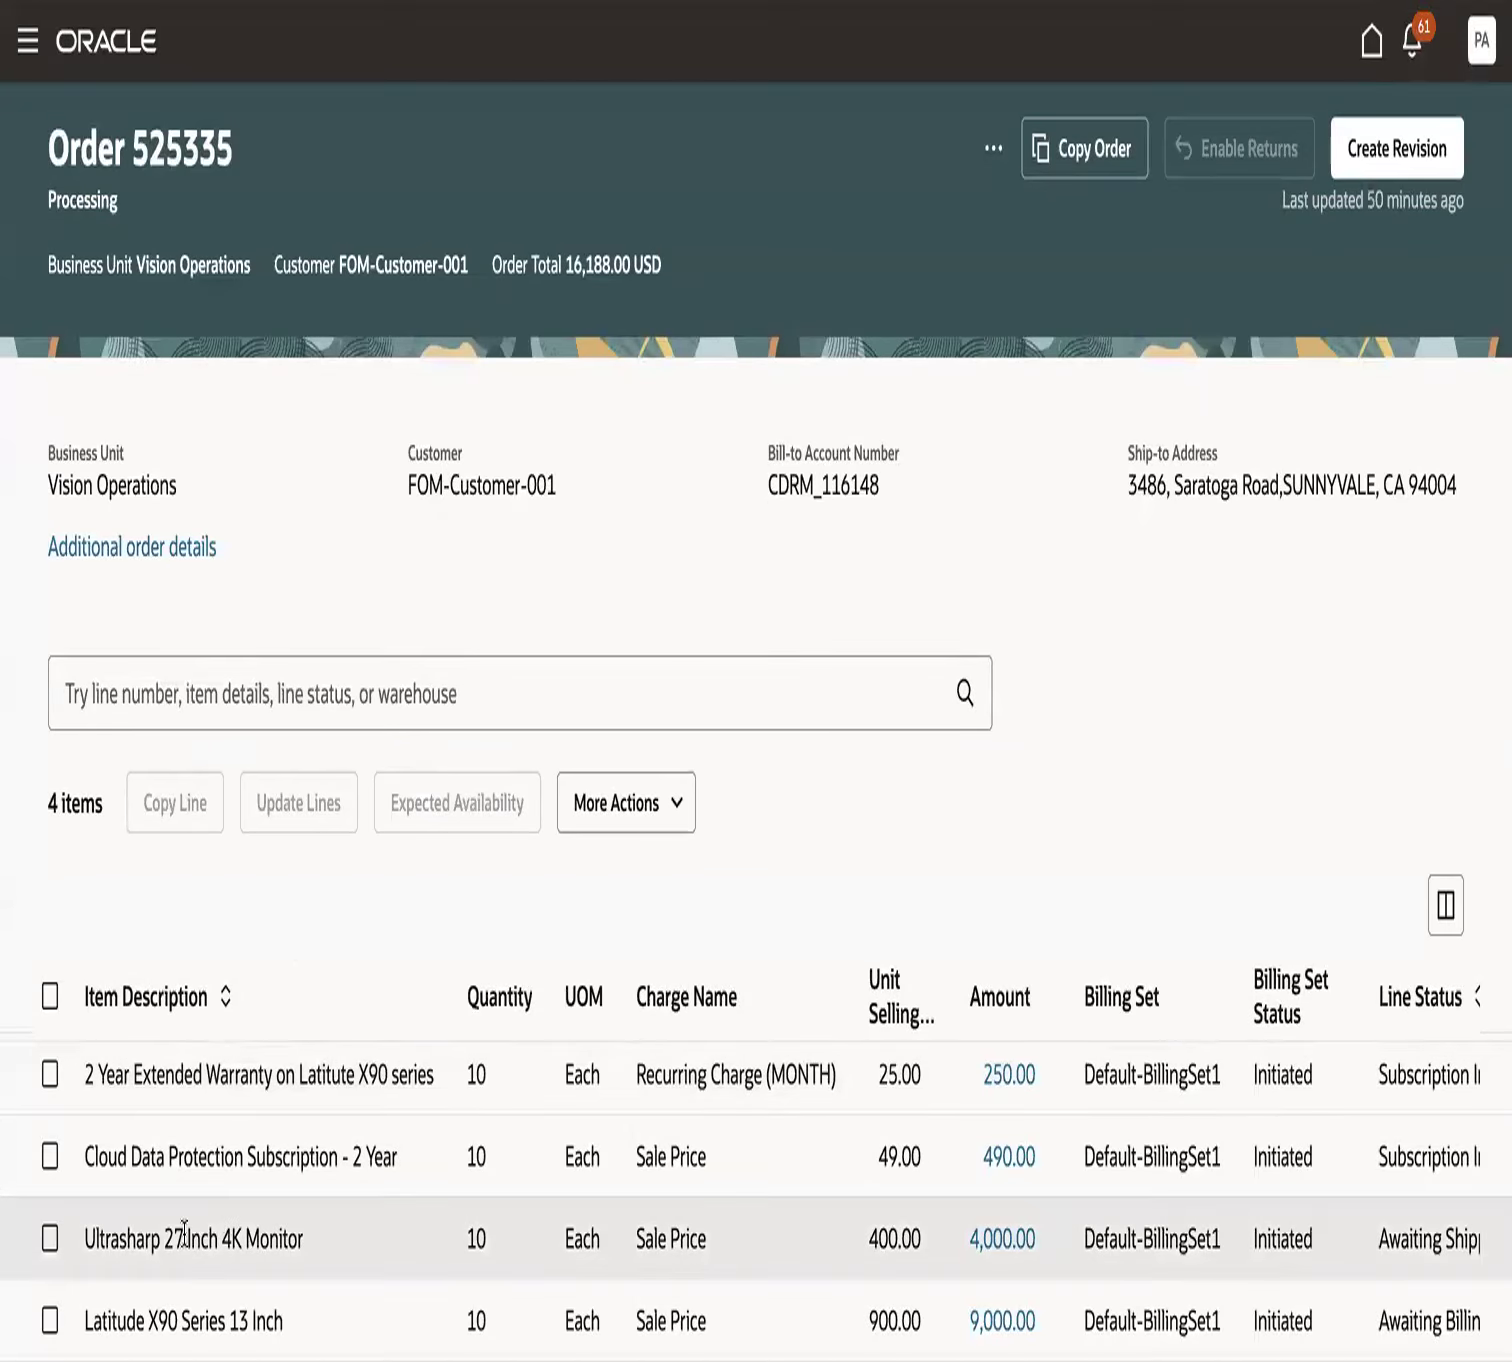
drag(106, 1238, 314, 1262)
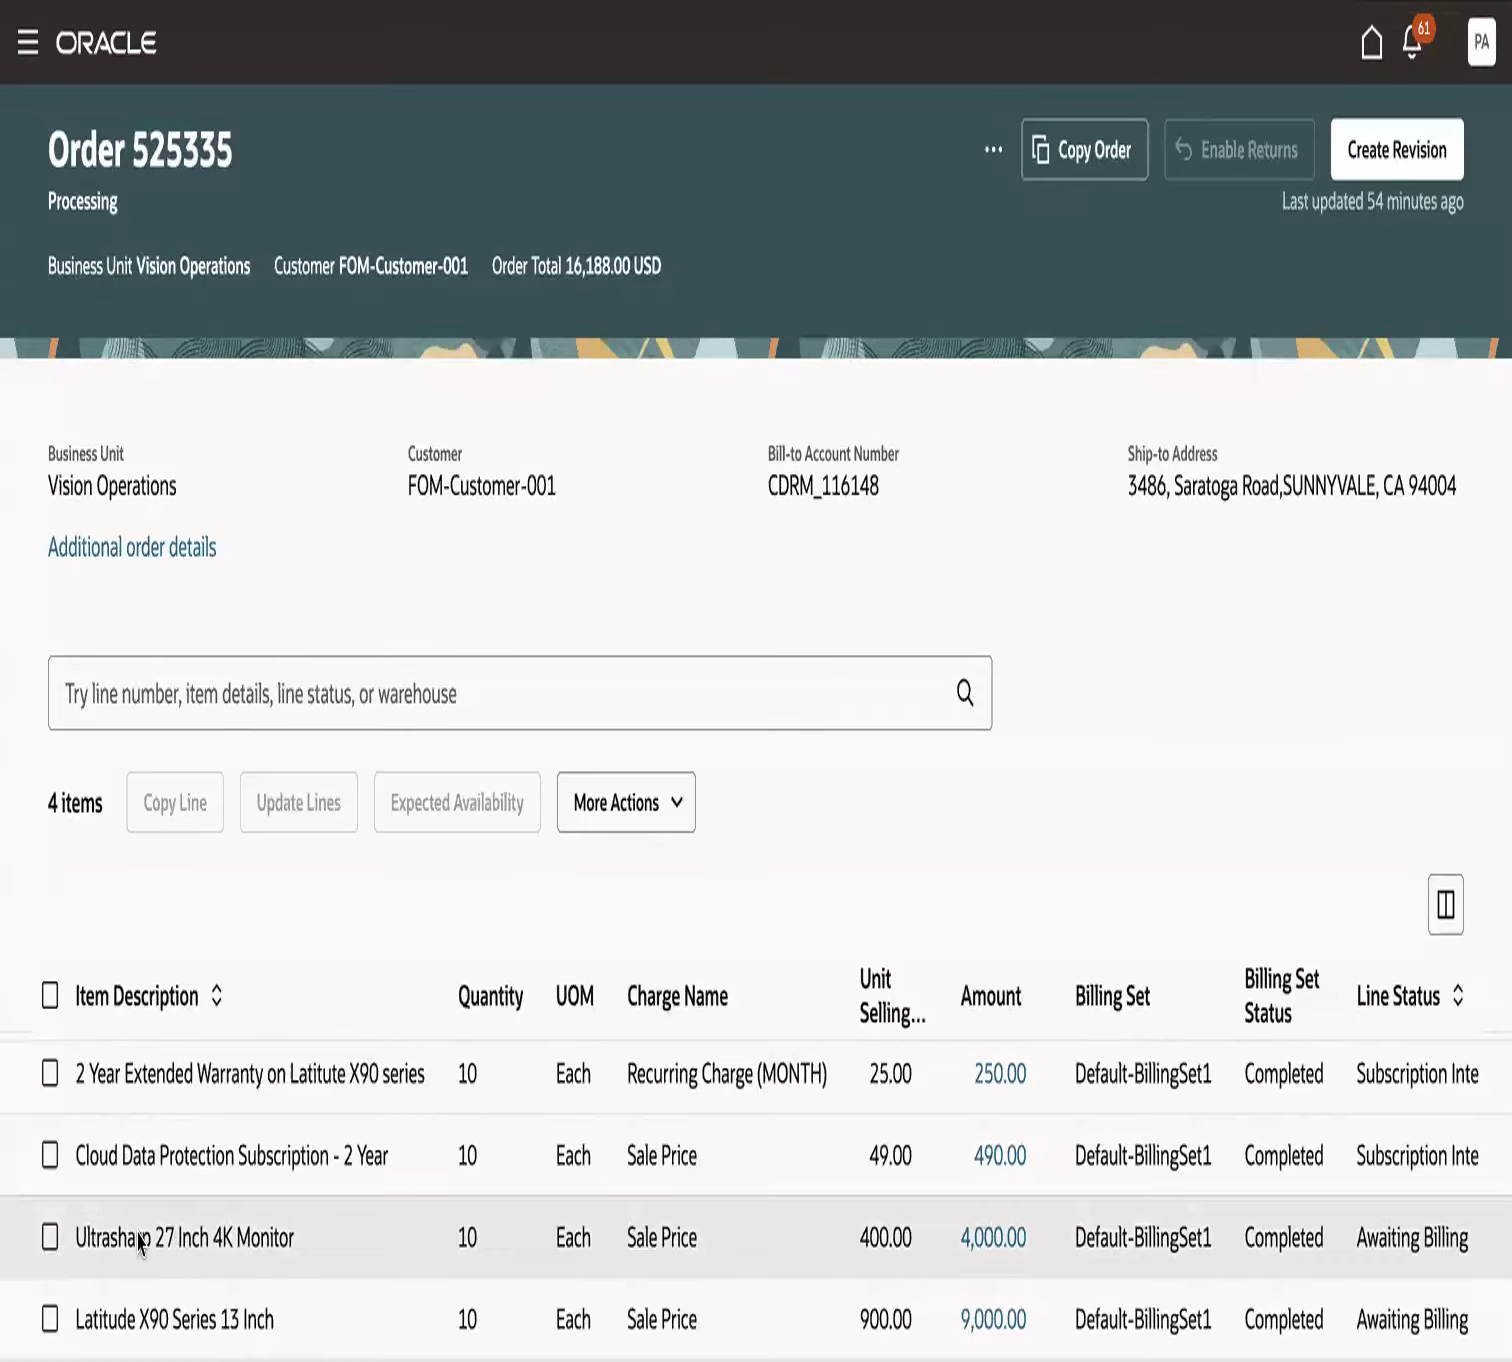
- Check the Ultrasharp 27 Inch 4K Monitor line's current line status
drag(74, 1238, 278, 1255)
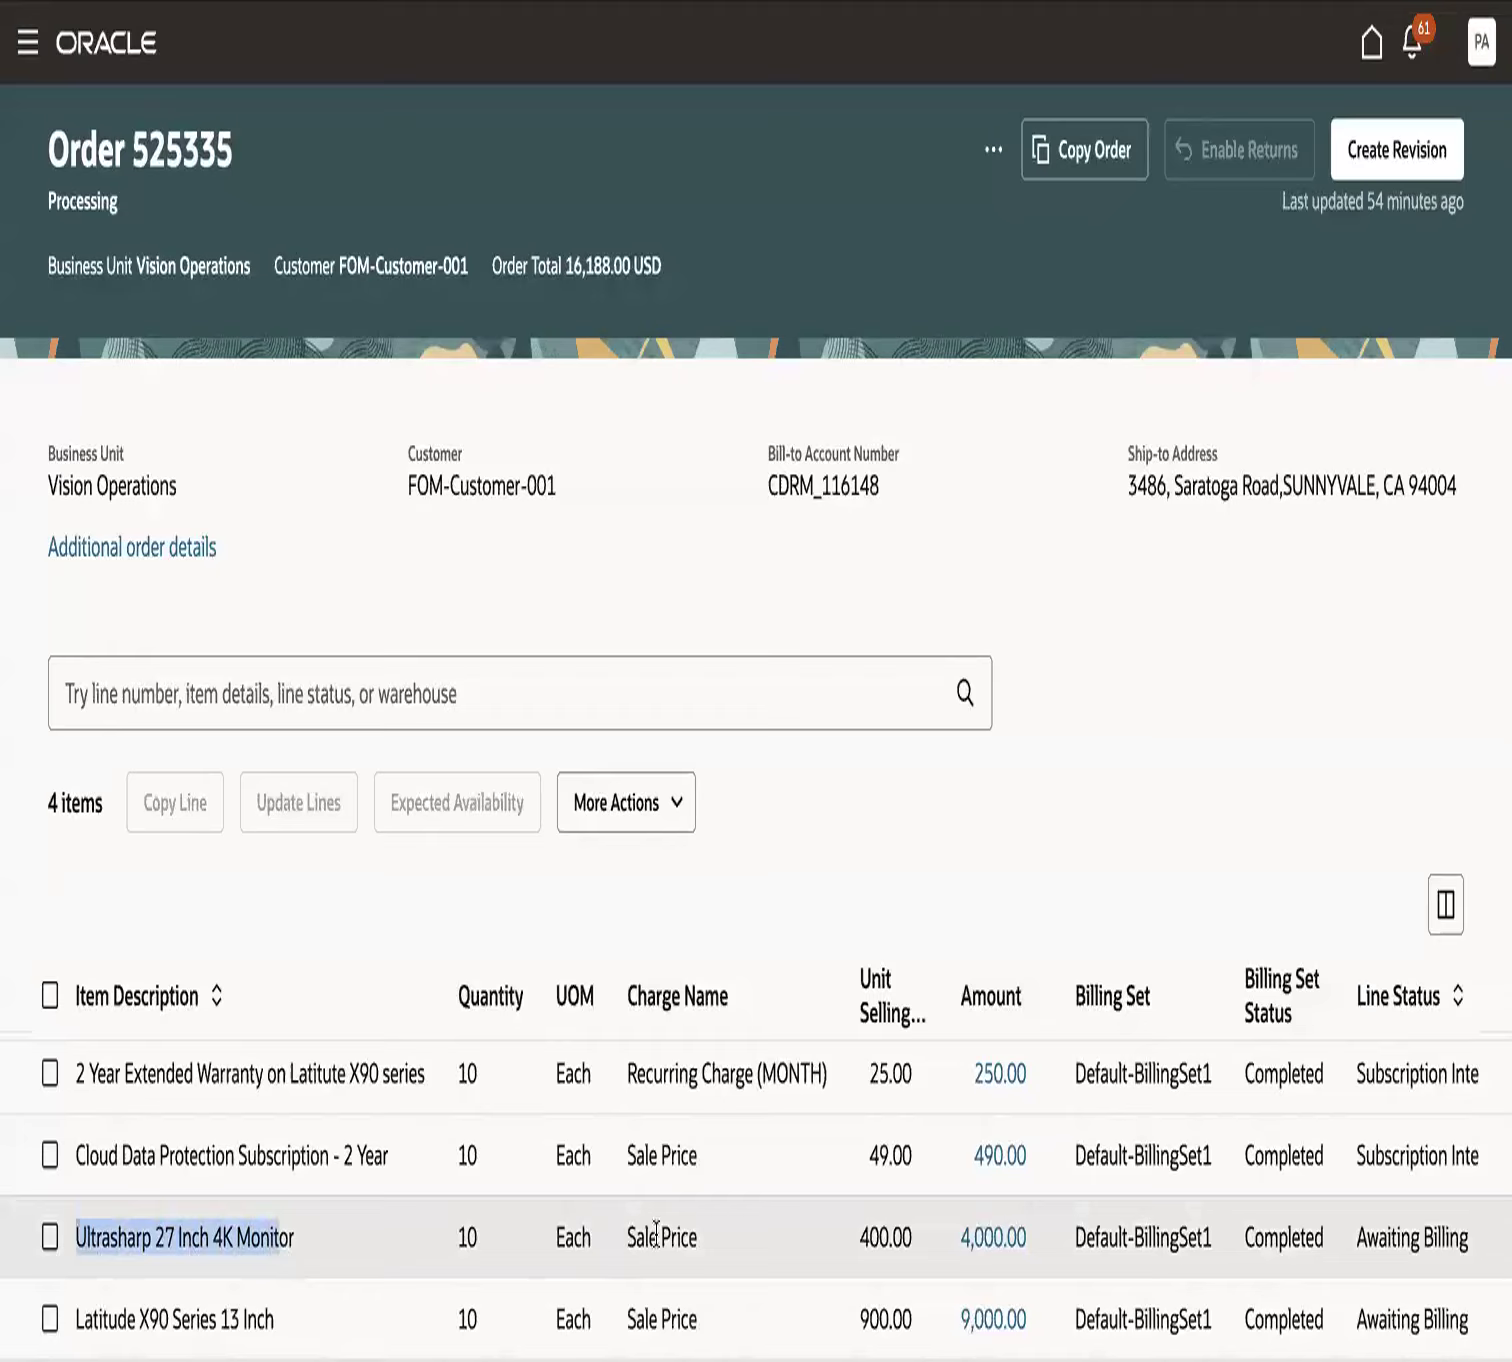
drag(1353, 1238, 1470, 1242)
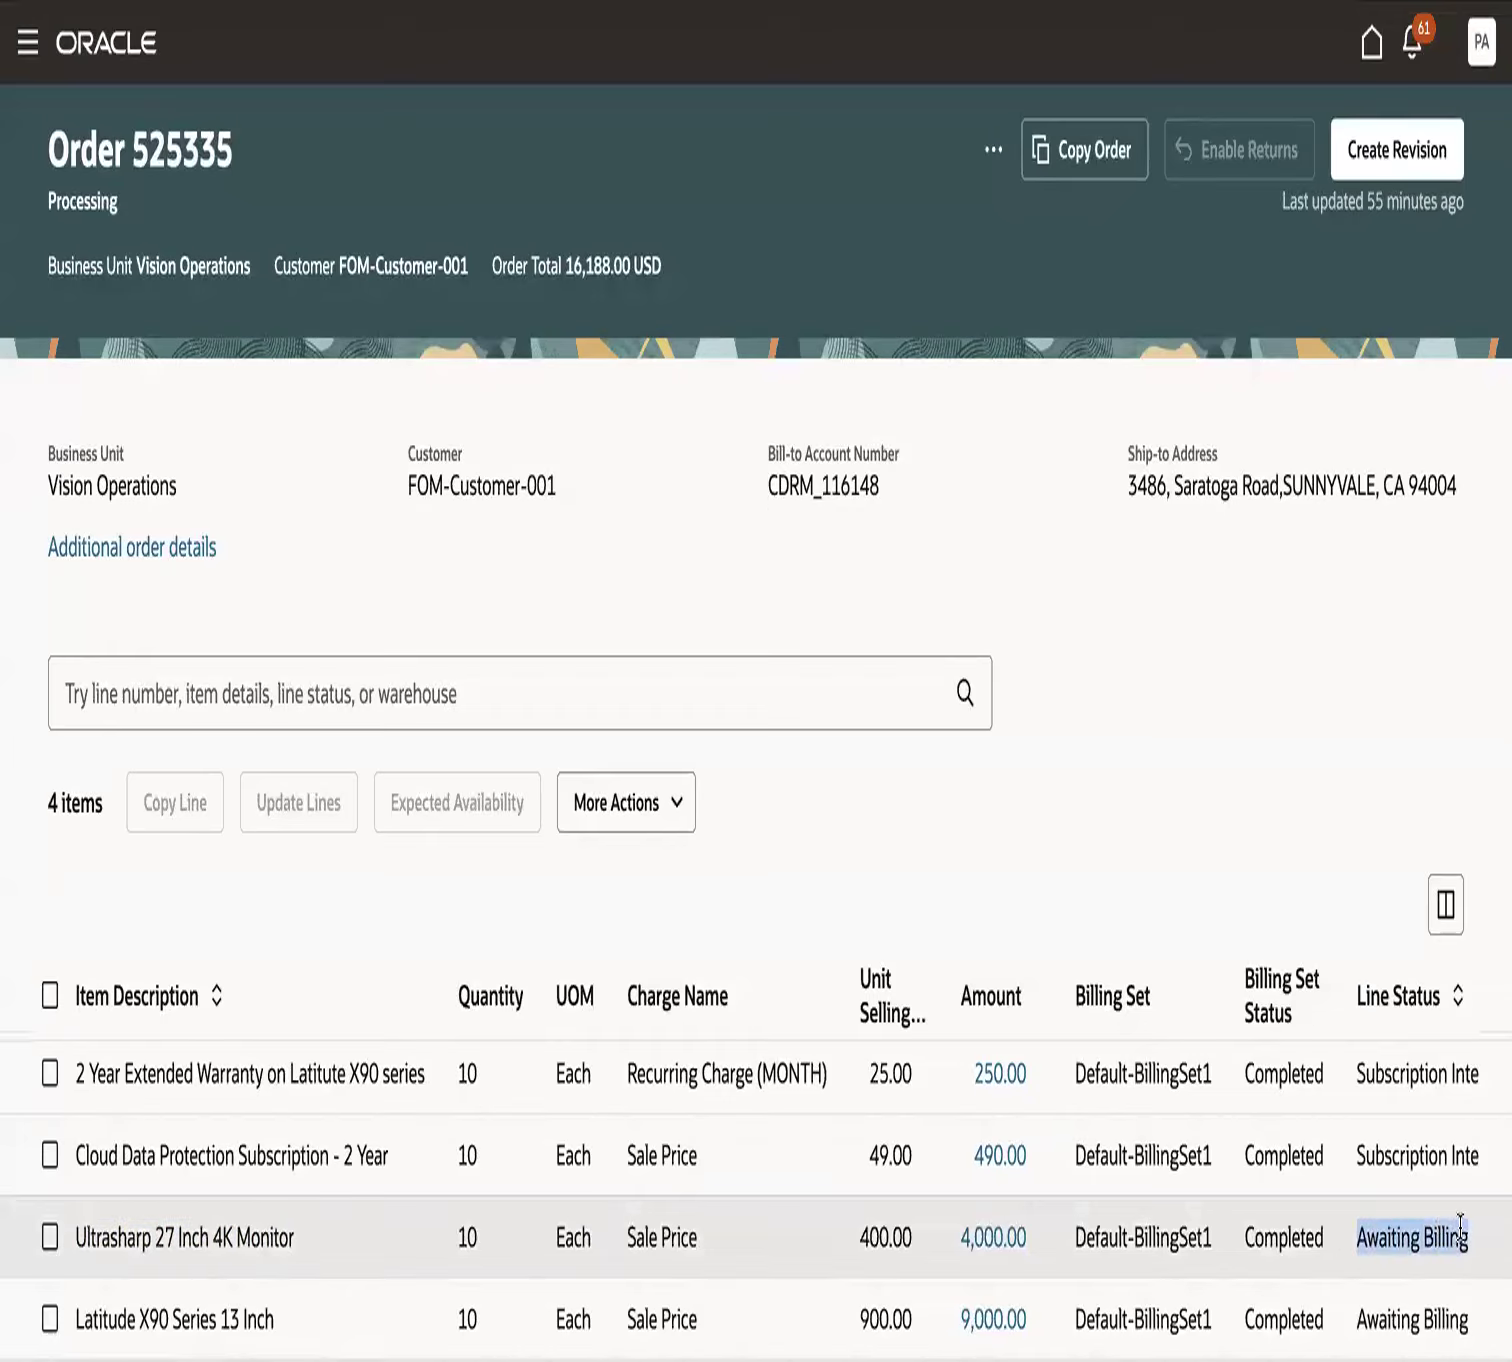
click(1224, 817)
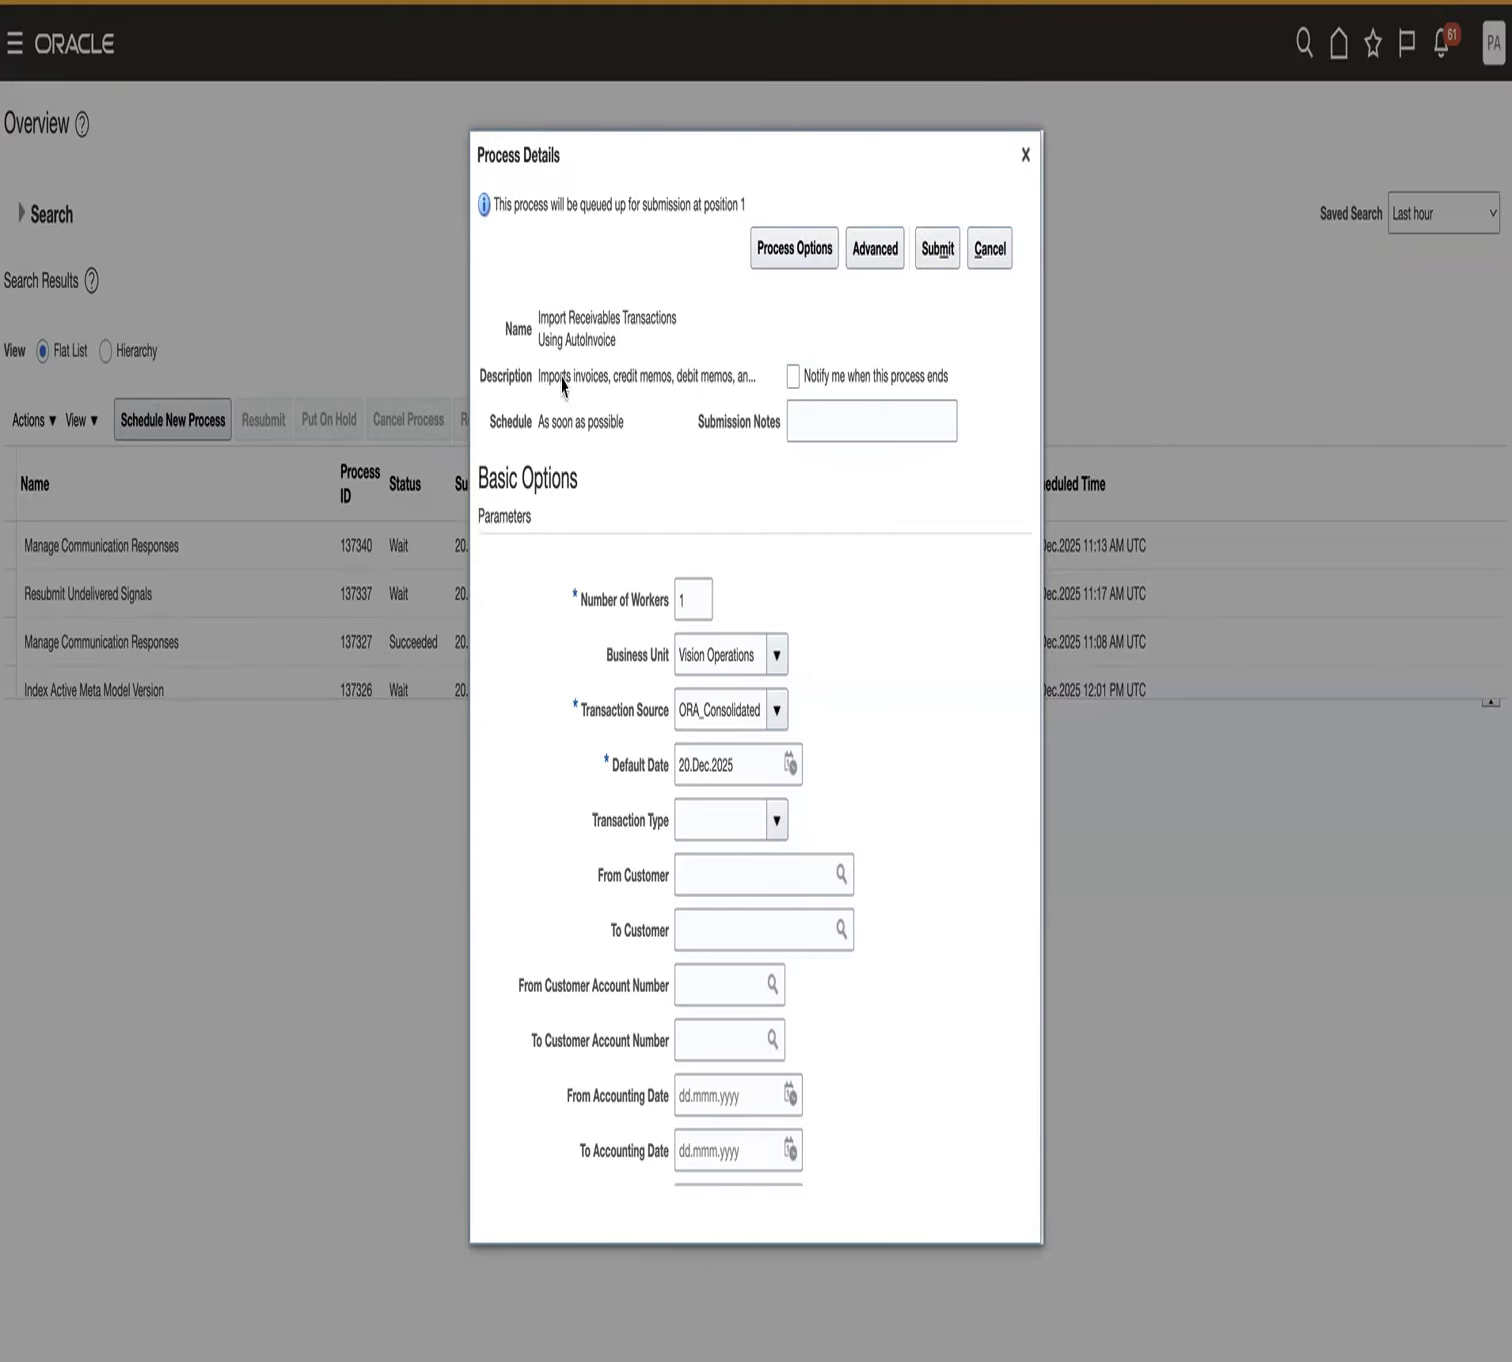
- Review the business unit, transaction source and sales order number parameters and submit the Import Receivables Transactions Using AutoInvoice process
drag(537, 320, 616, 350)
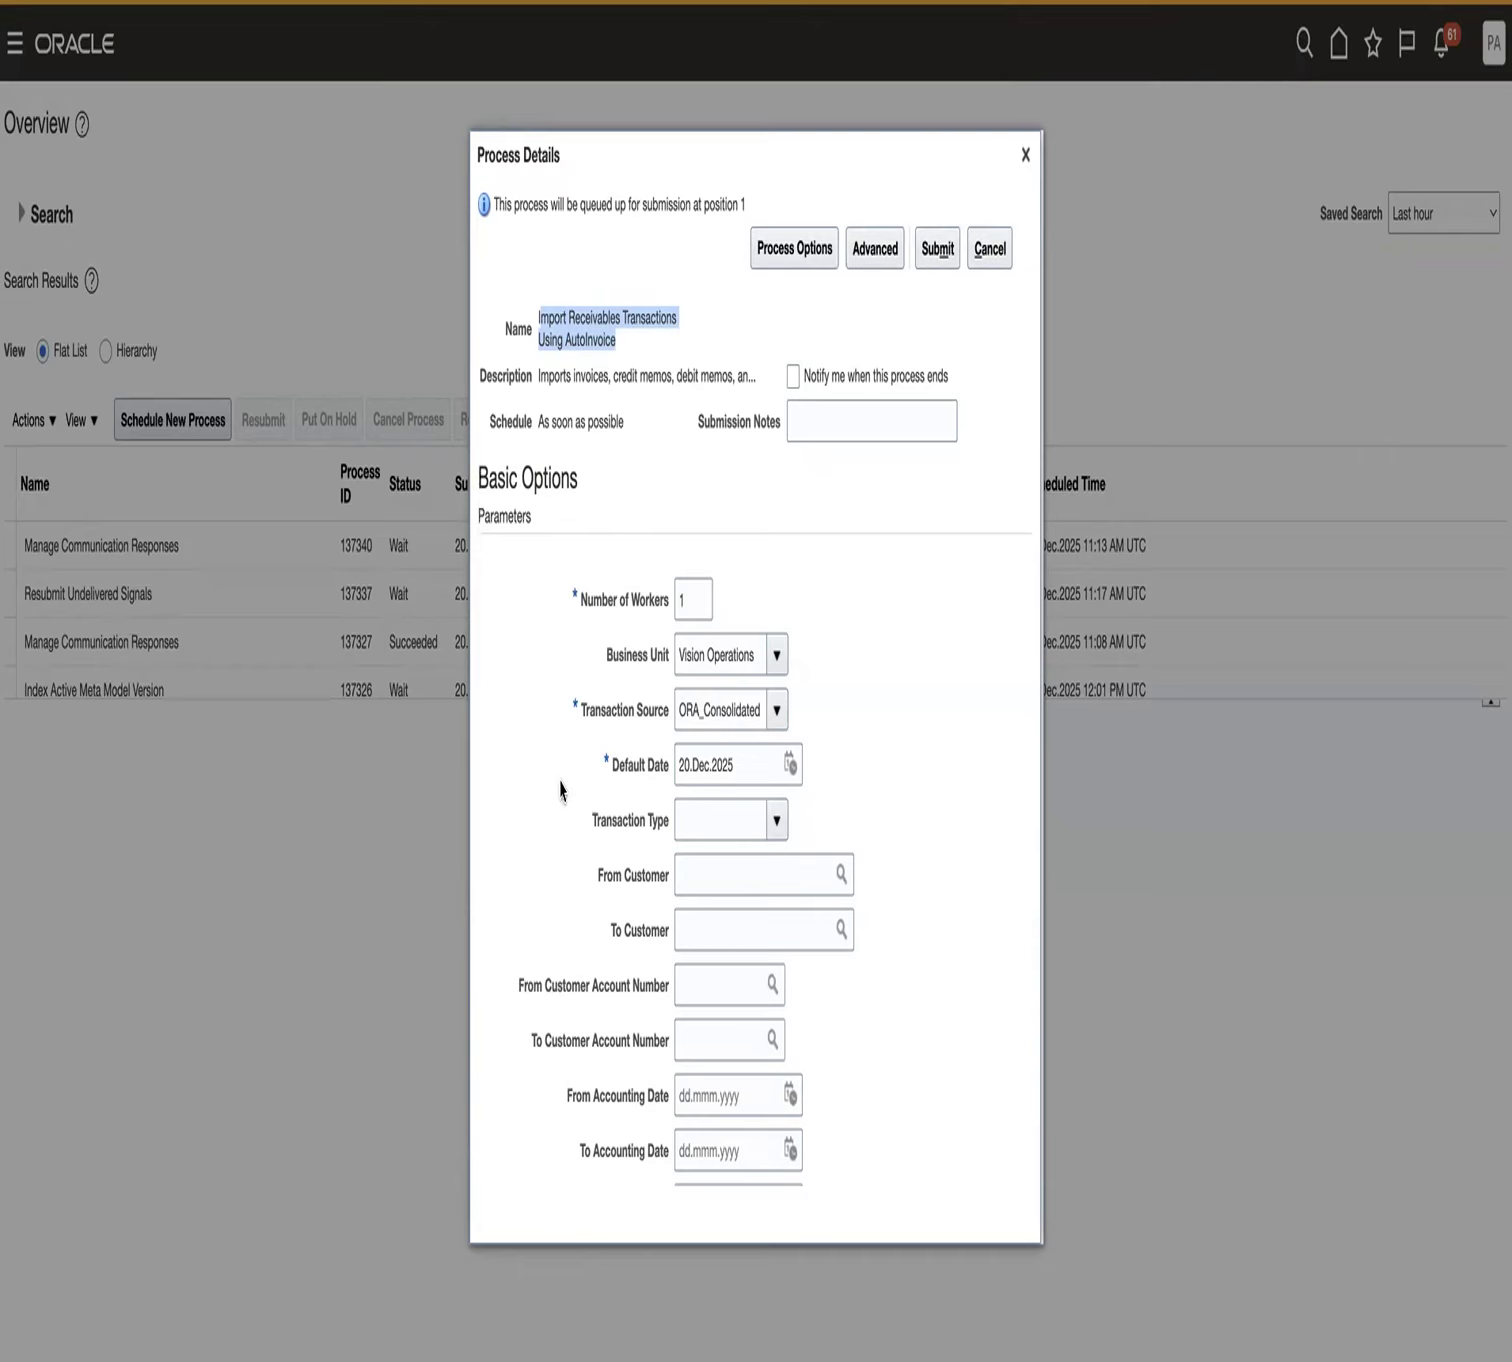
drag(606, 655, 649, 709)
scroll(667, 937, down, 3)
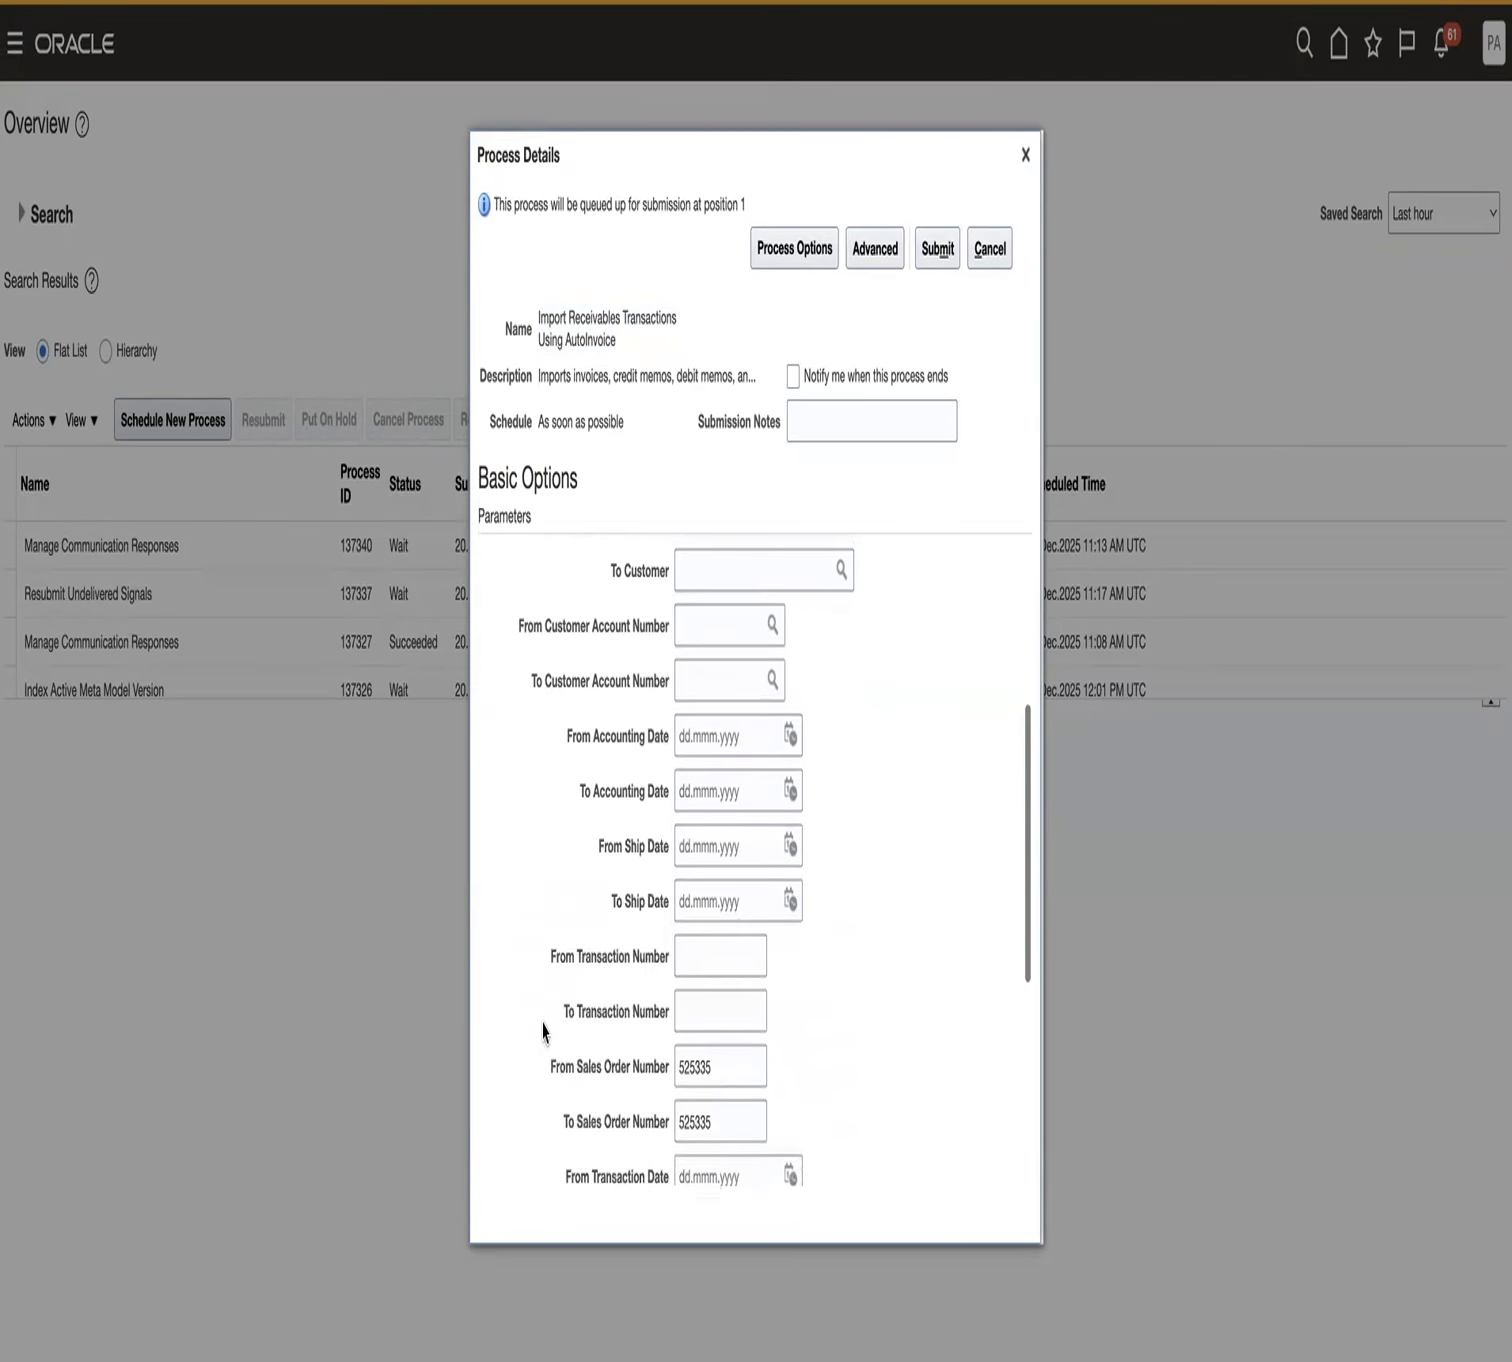
drag(566, 1068, 641, 1072)
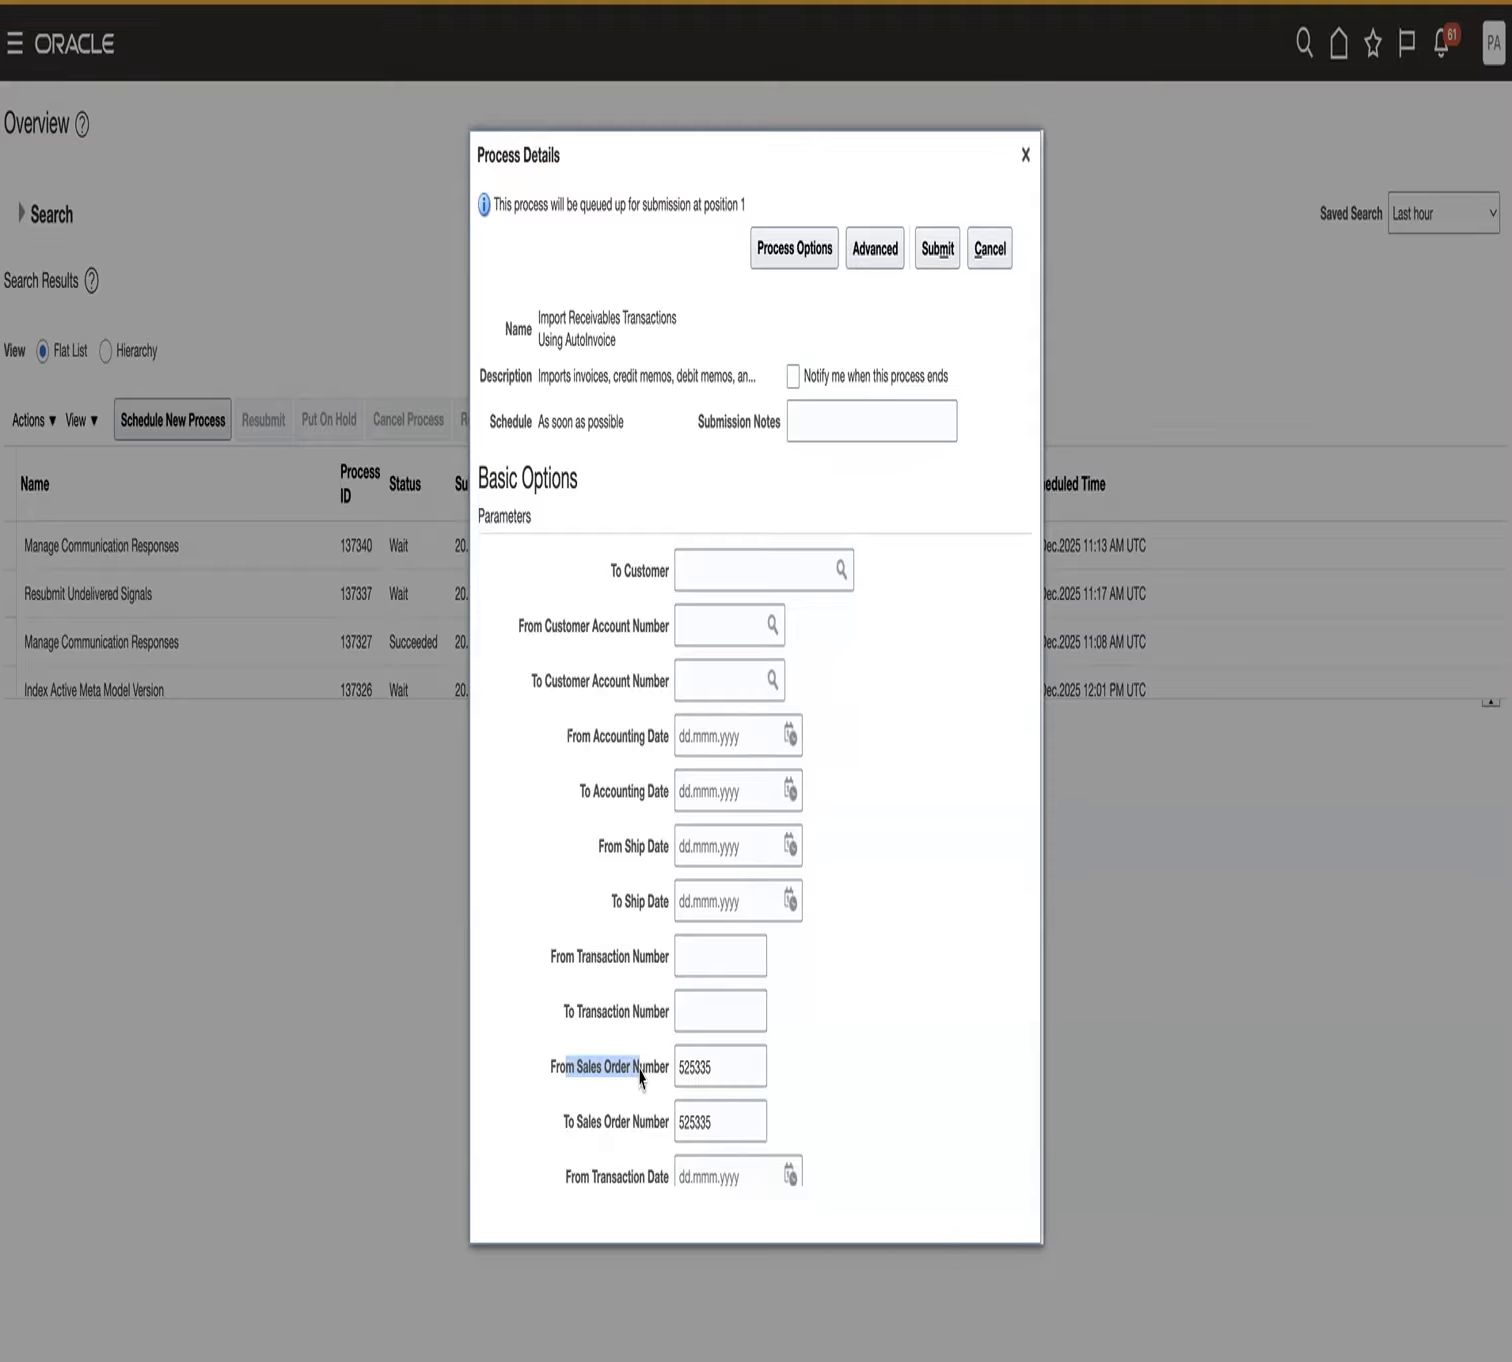
click(929, 252)
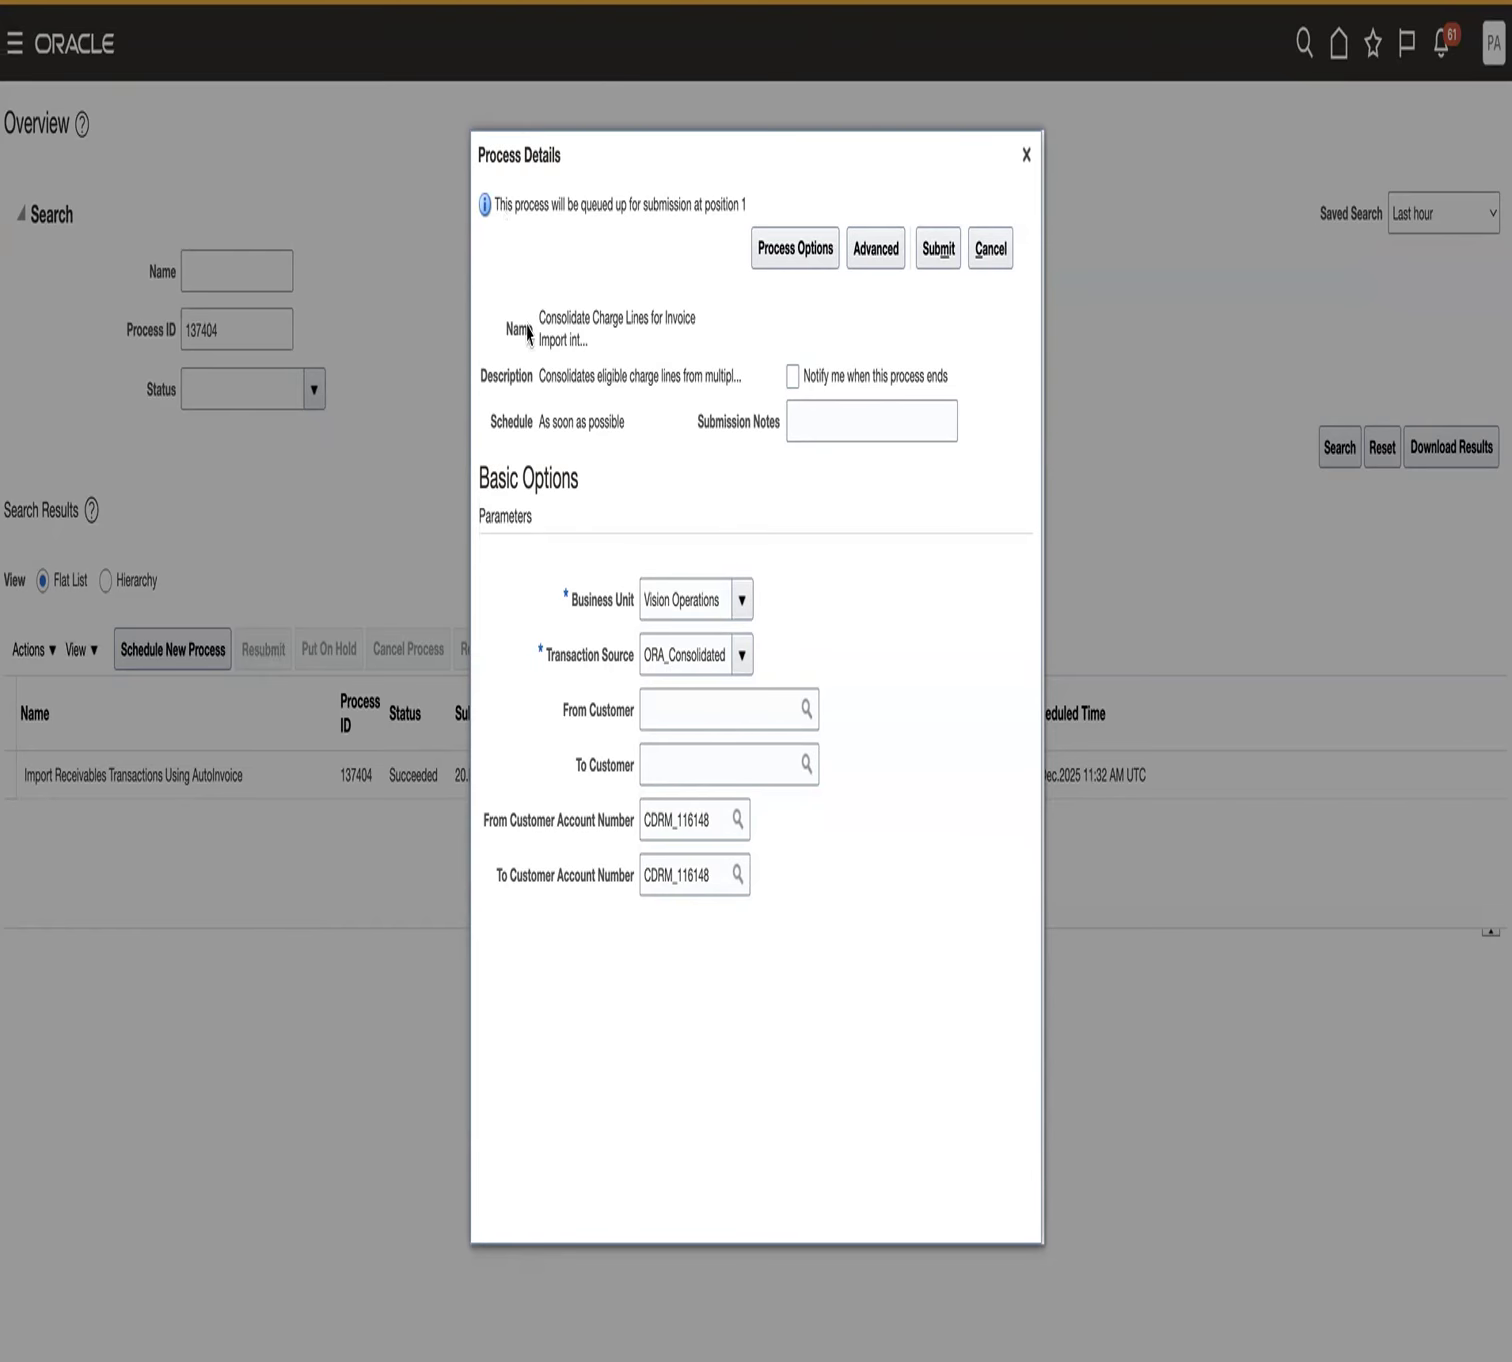
- Review the business unit, transaction source and customer account parameters and submit the Consolidate Charge Lines for Invoice Import process
drag(535, 315, 600, 343)
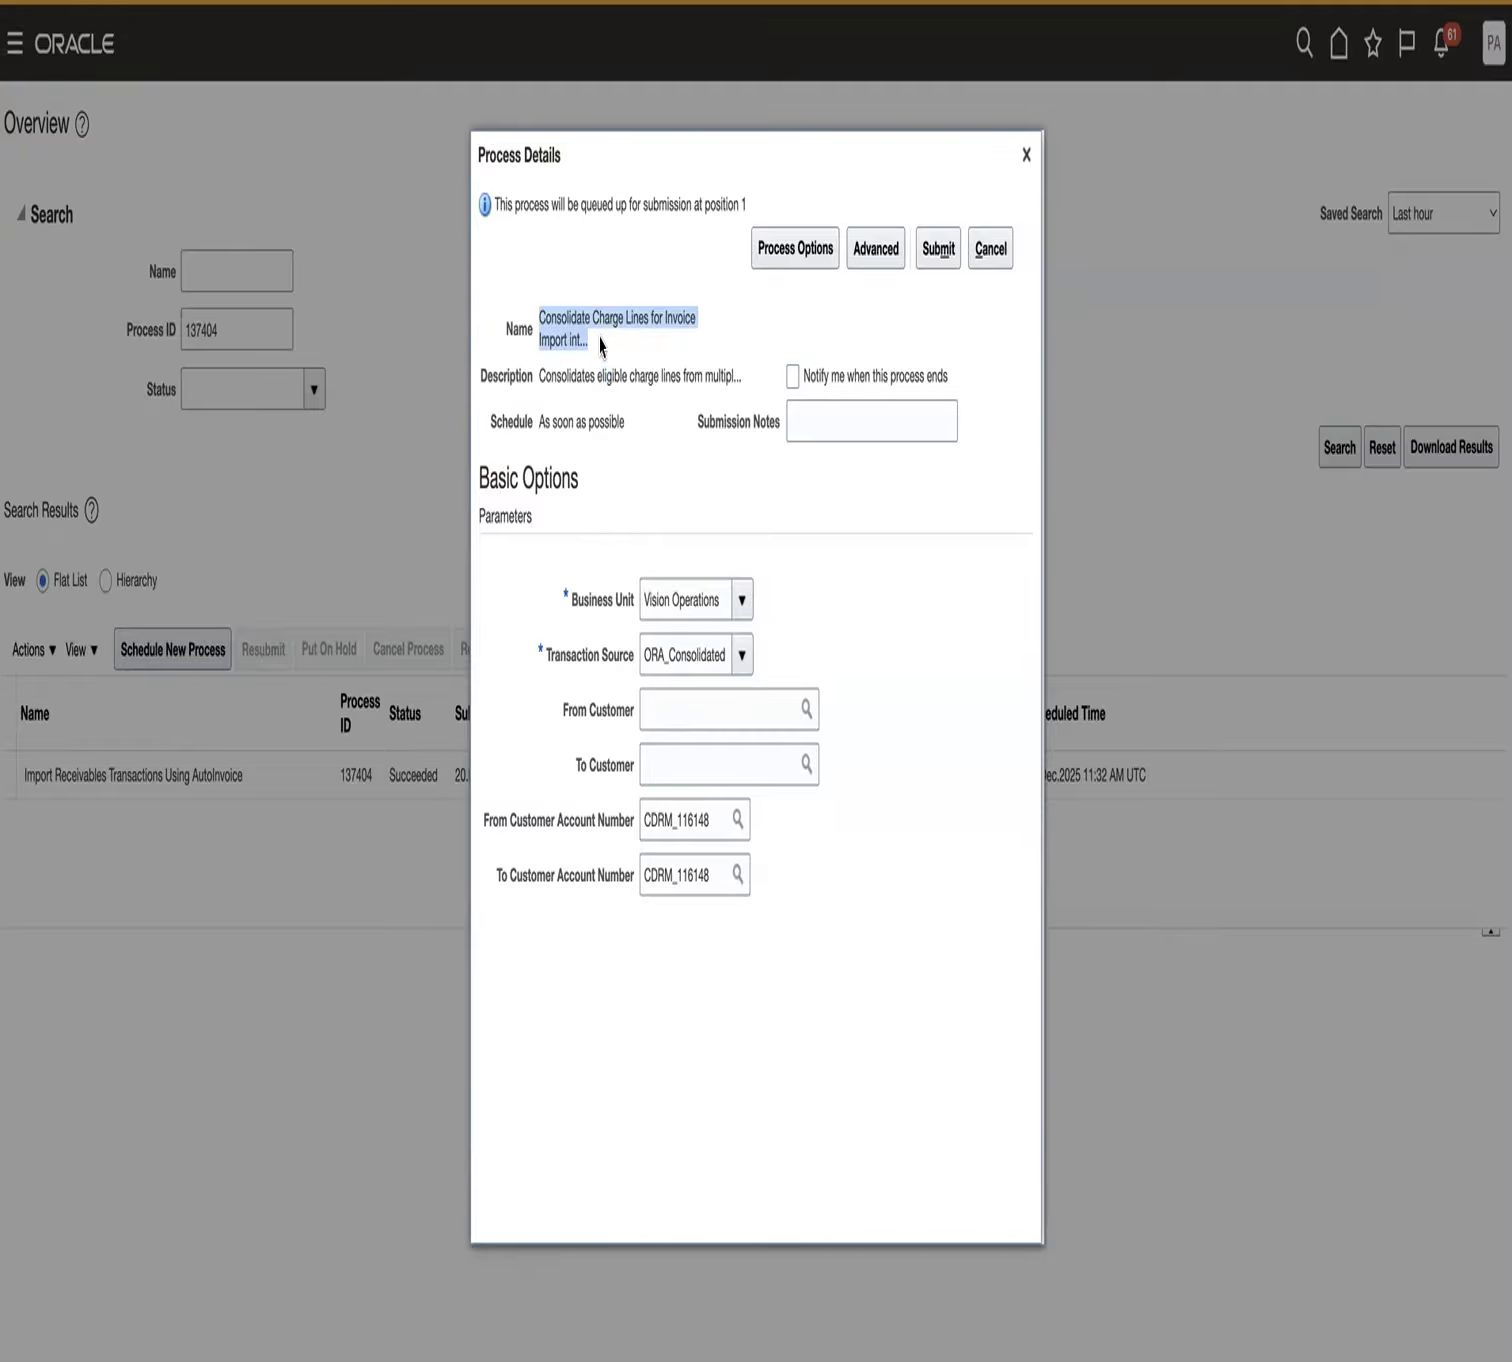
drag(572, 600, 634, 658)
drag(528, 820, 578, 822)
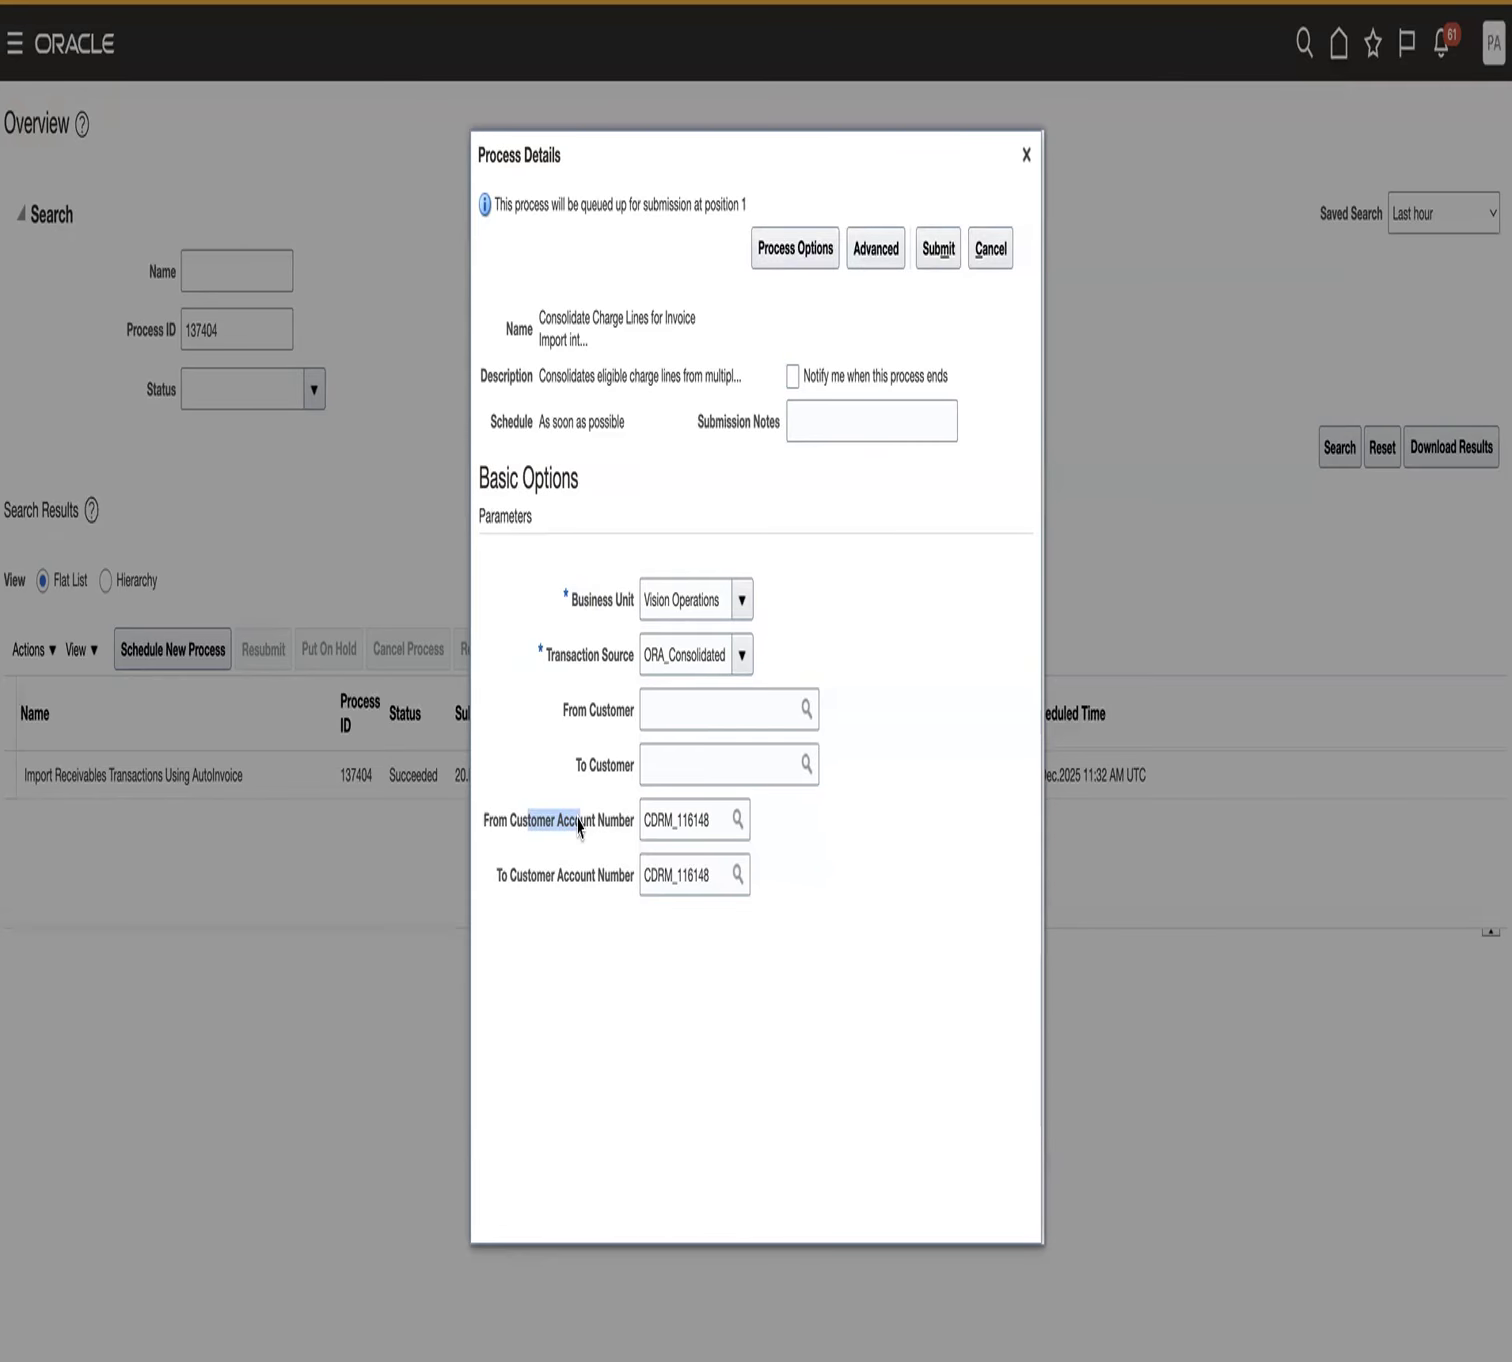
click(855, 1182)
click(945, 255)
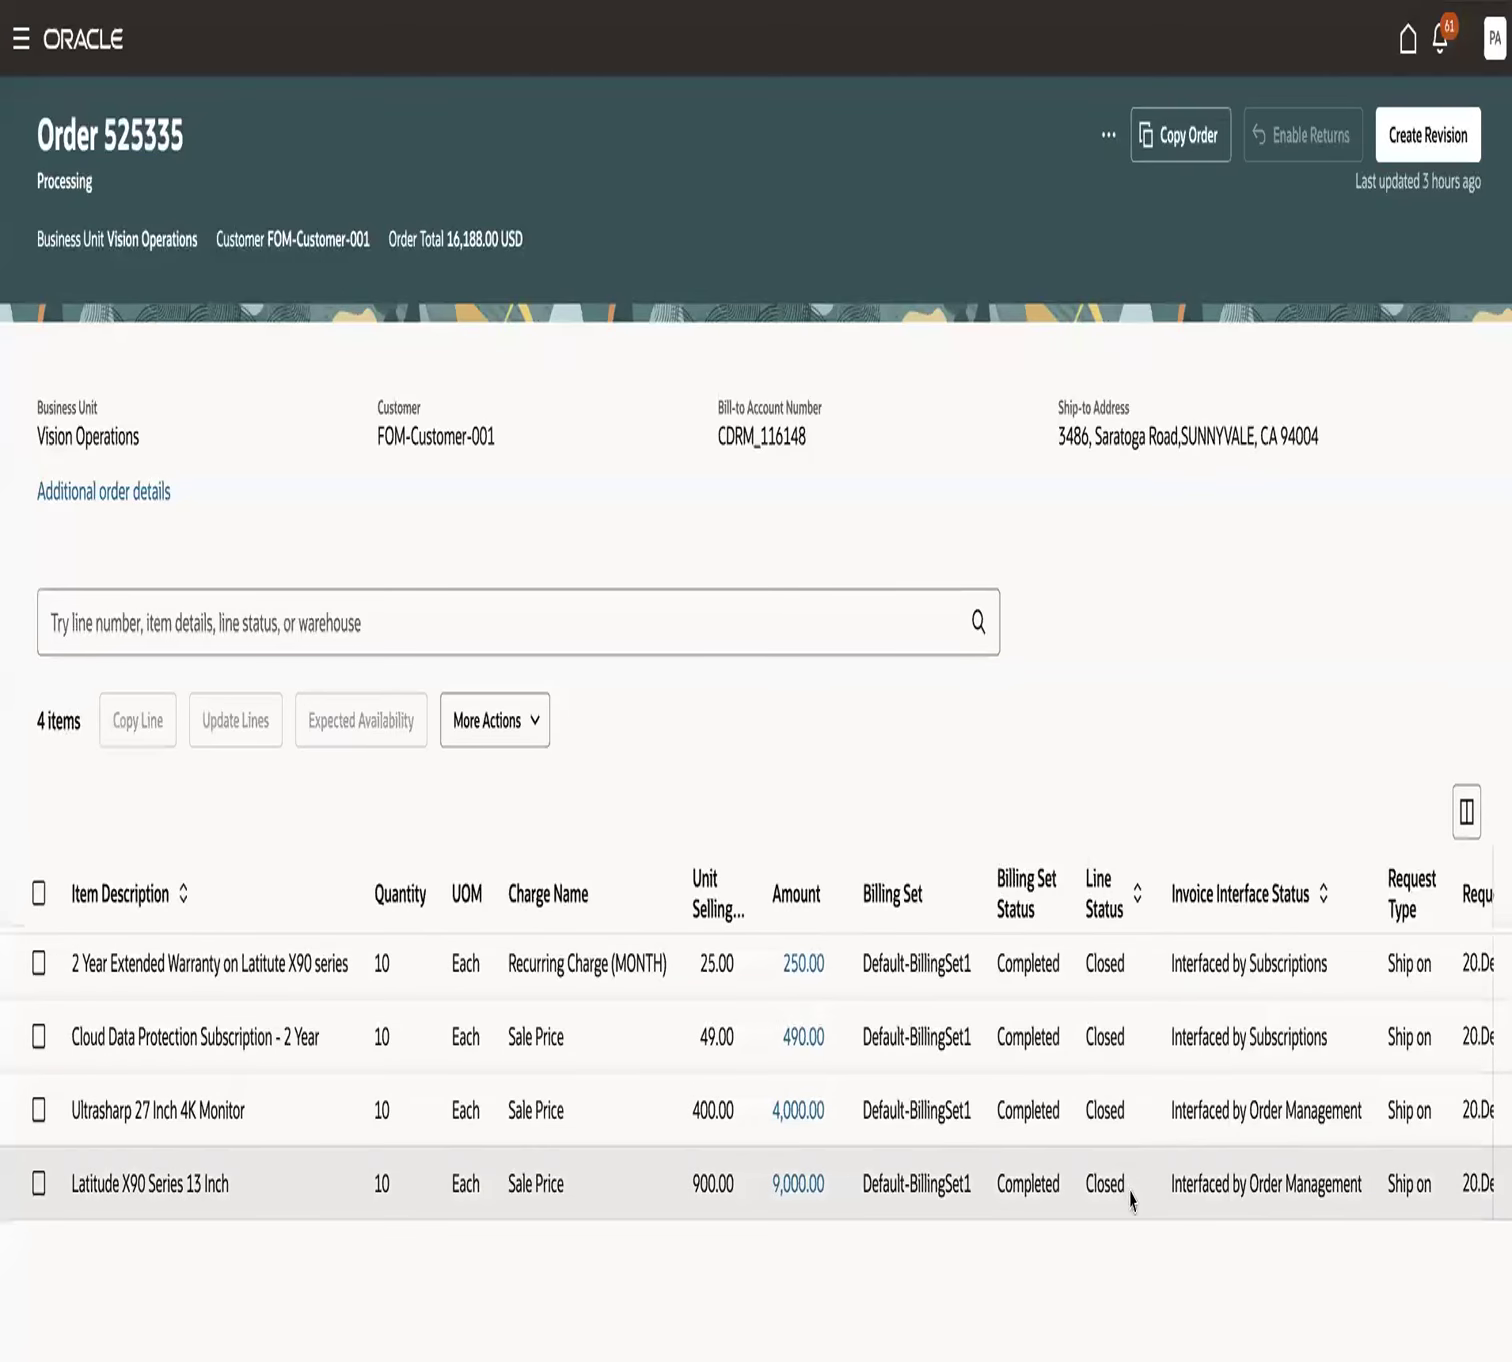
- View the Latitude X90 Series 13 Inch line's fulfillment details, check its invoice number and close the details
scroll(1145, 1177, right, 1)
scroll(1145, 1177, right, 10)
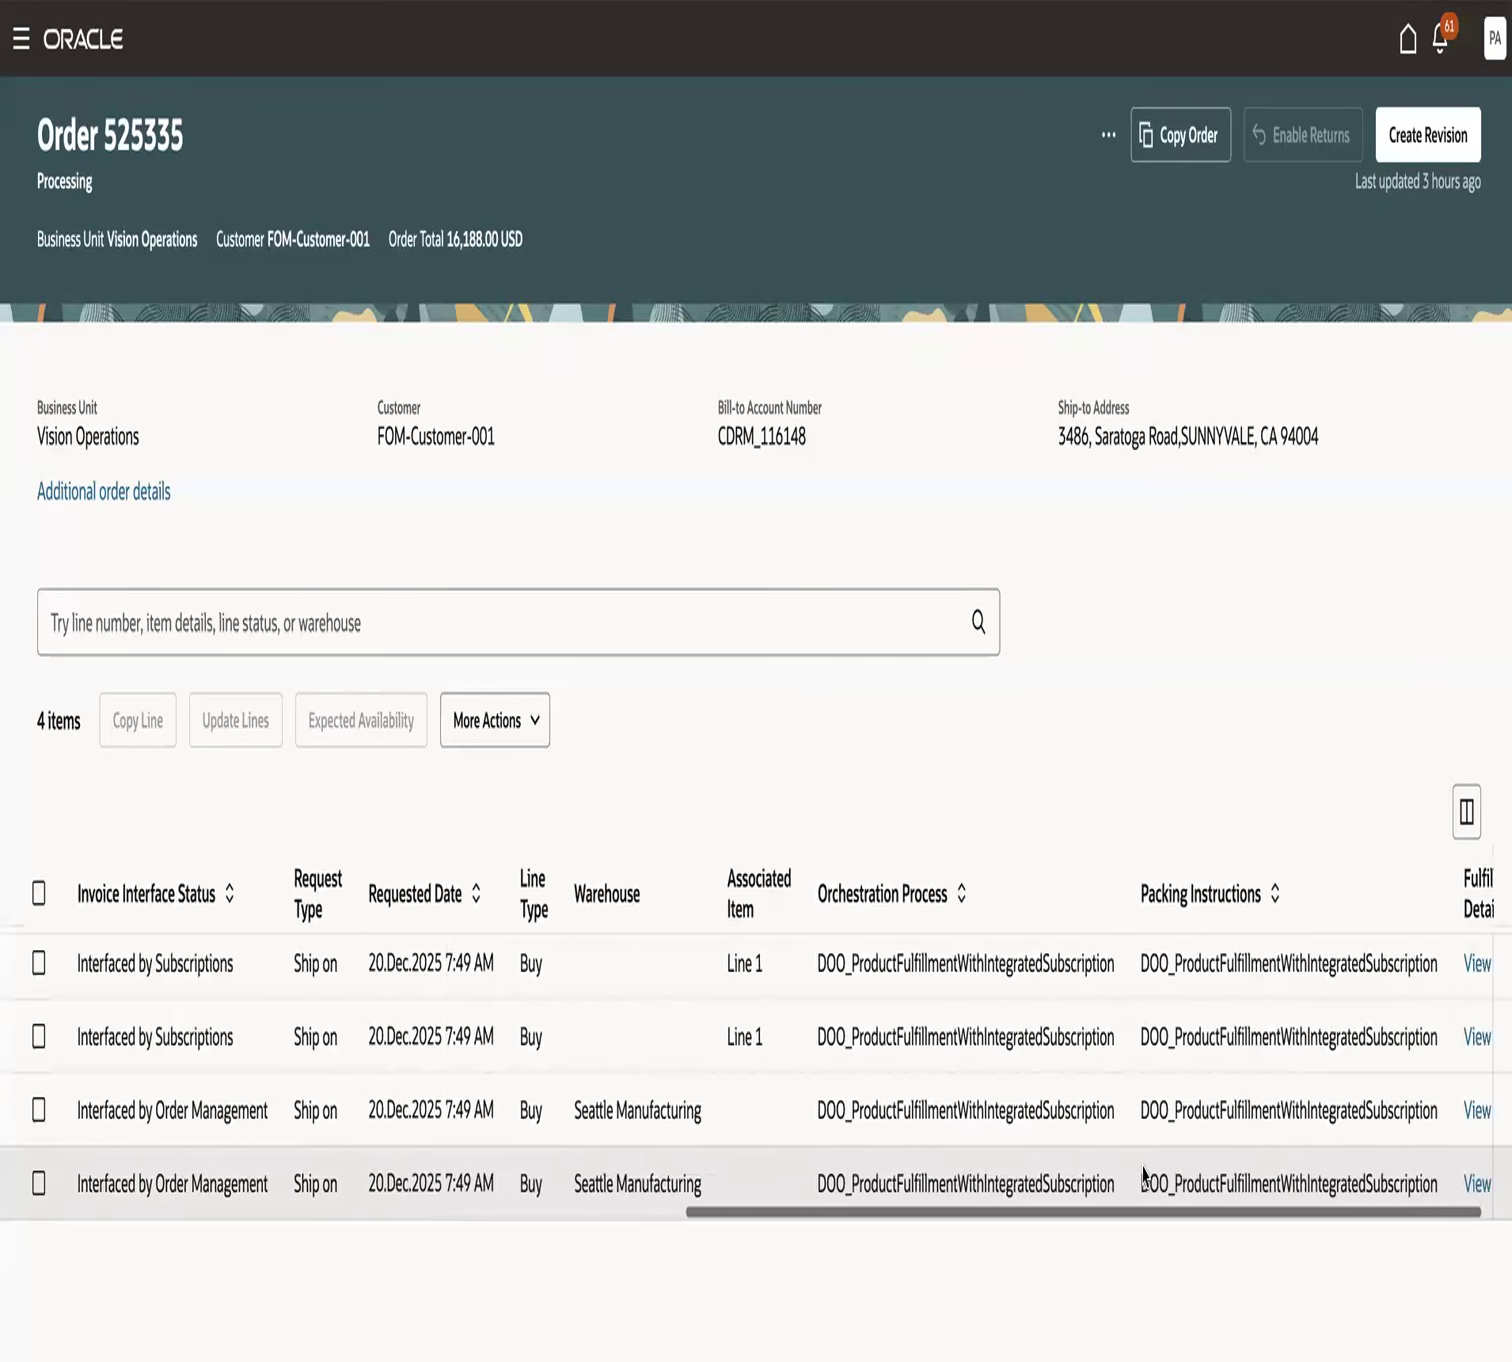
click(1408, 1187)
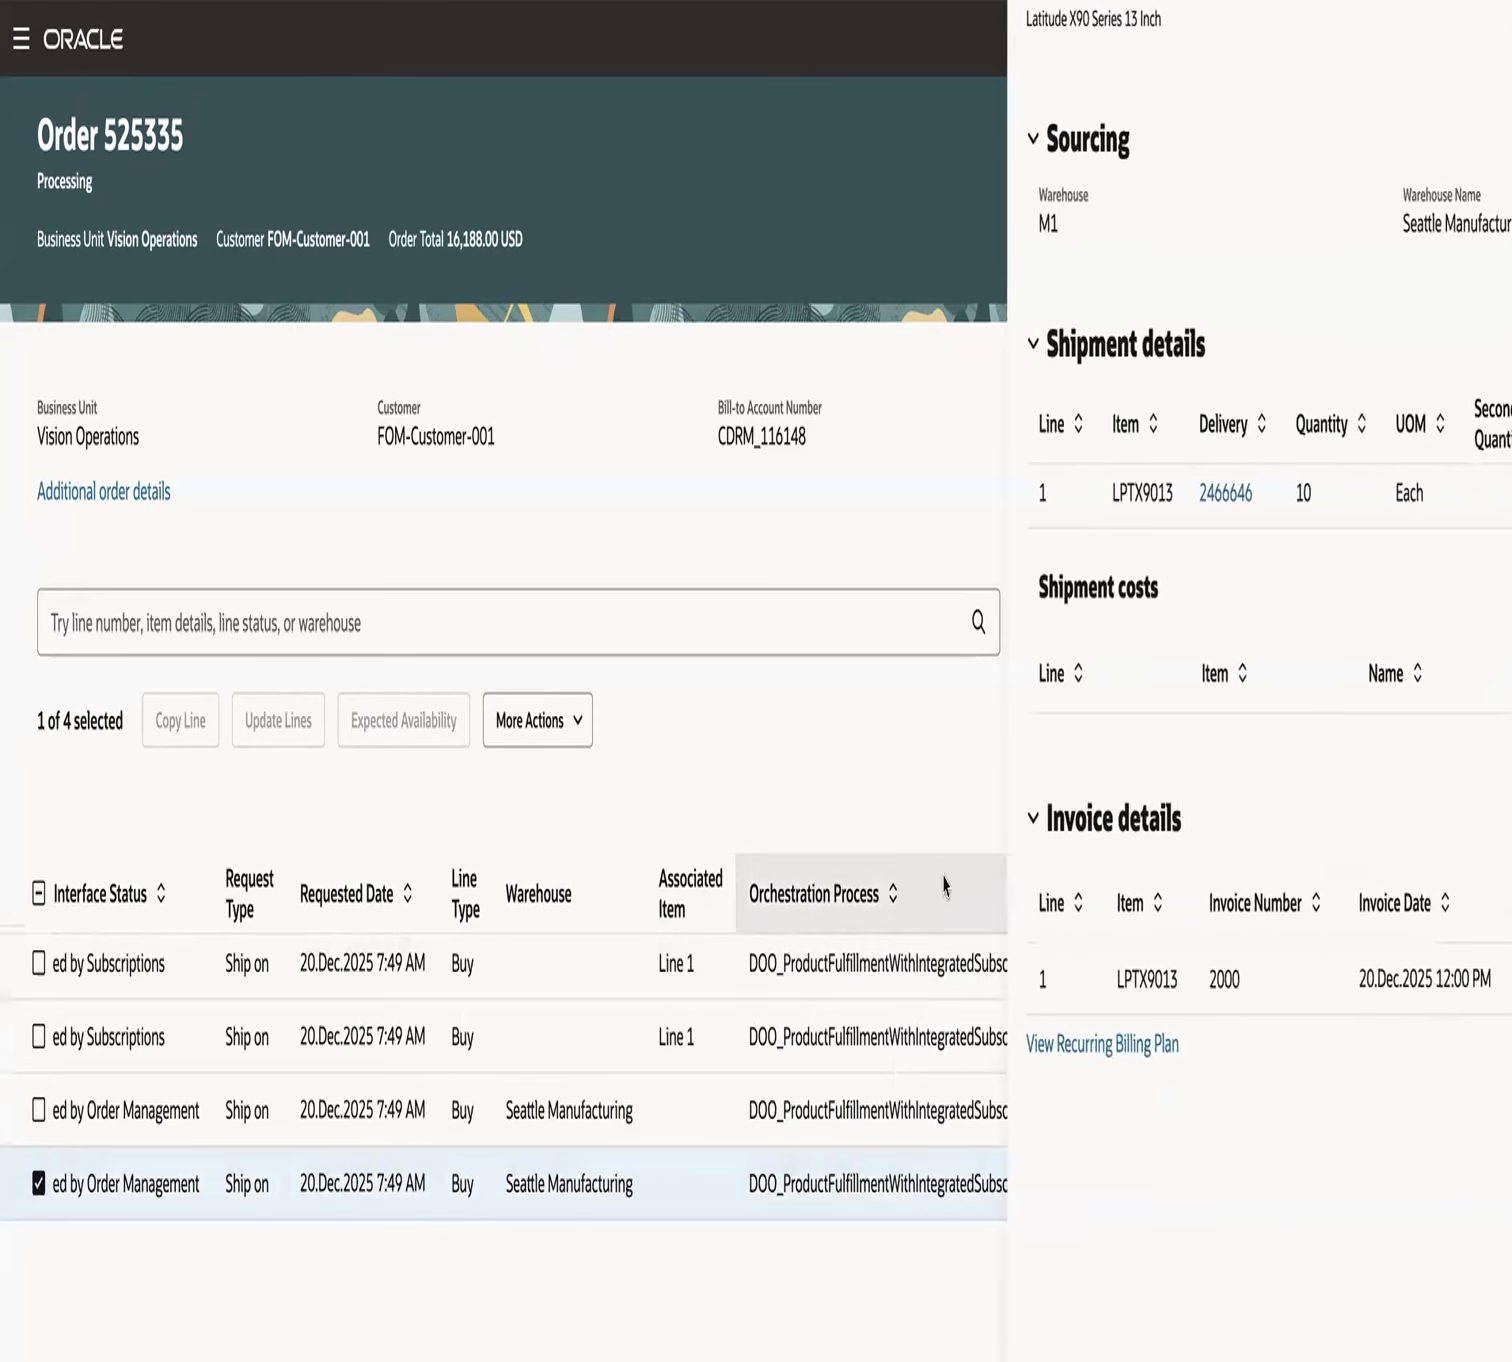
double_click(968, 760)
click(736, 769)
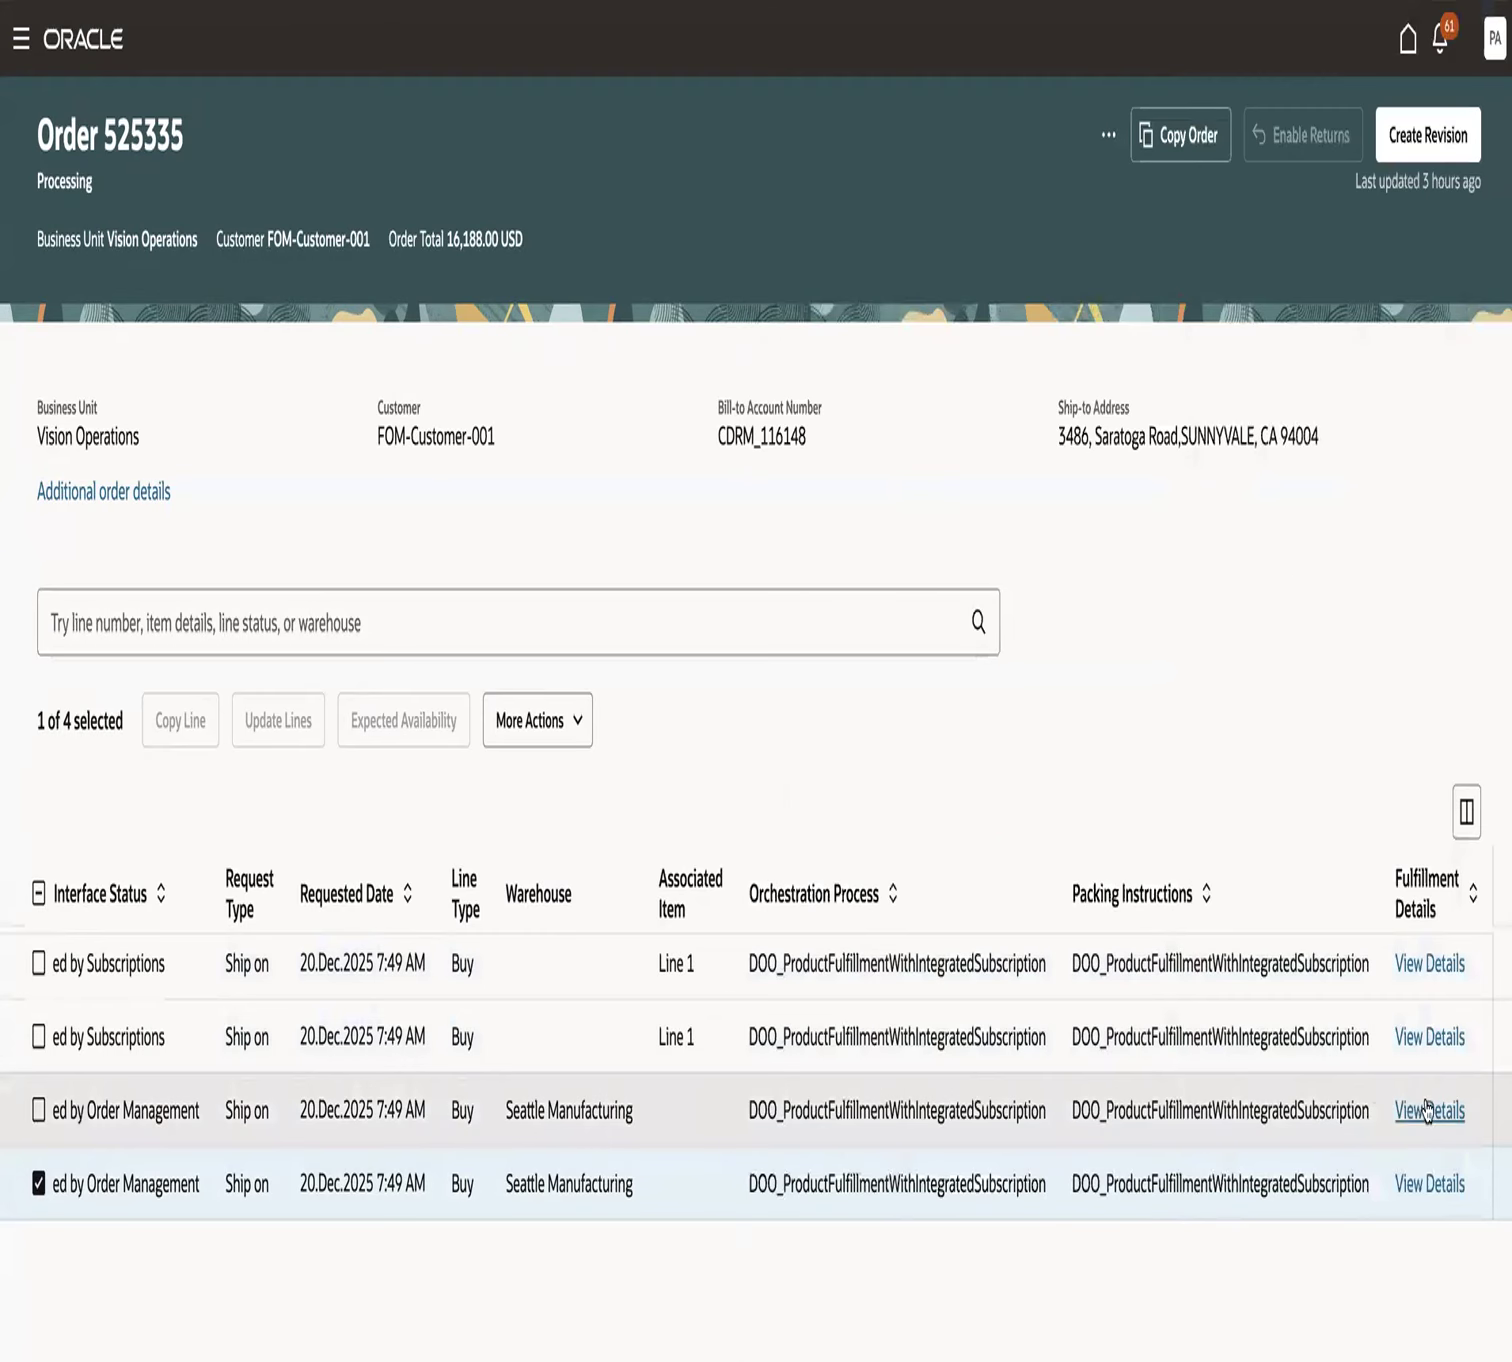
- View the Ultrasharp 27 Inch 4K Monitor line's fulfillment details and check its invoice number
click(1430, 1113)
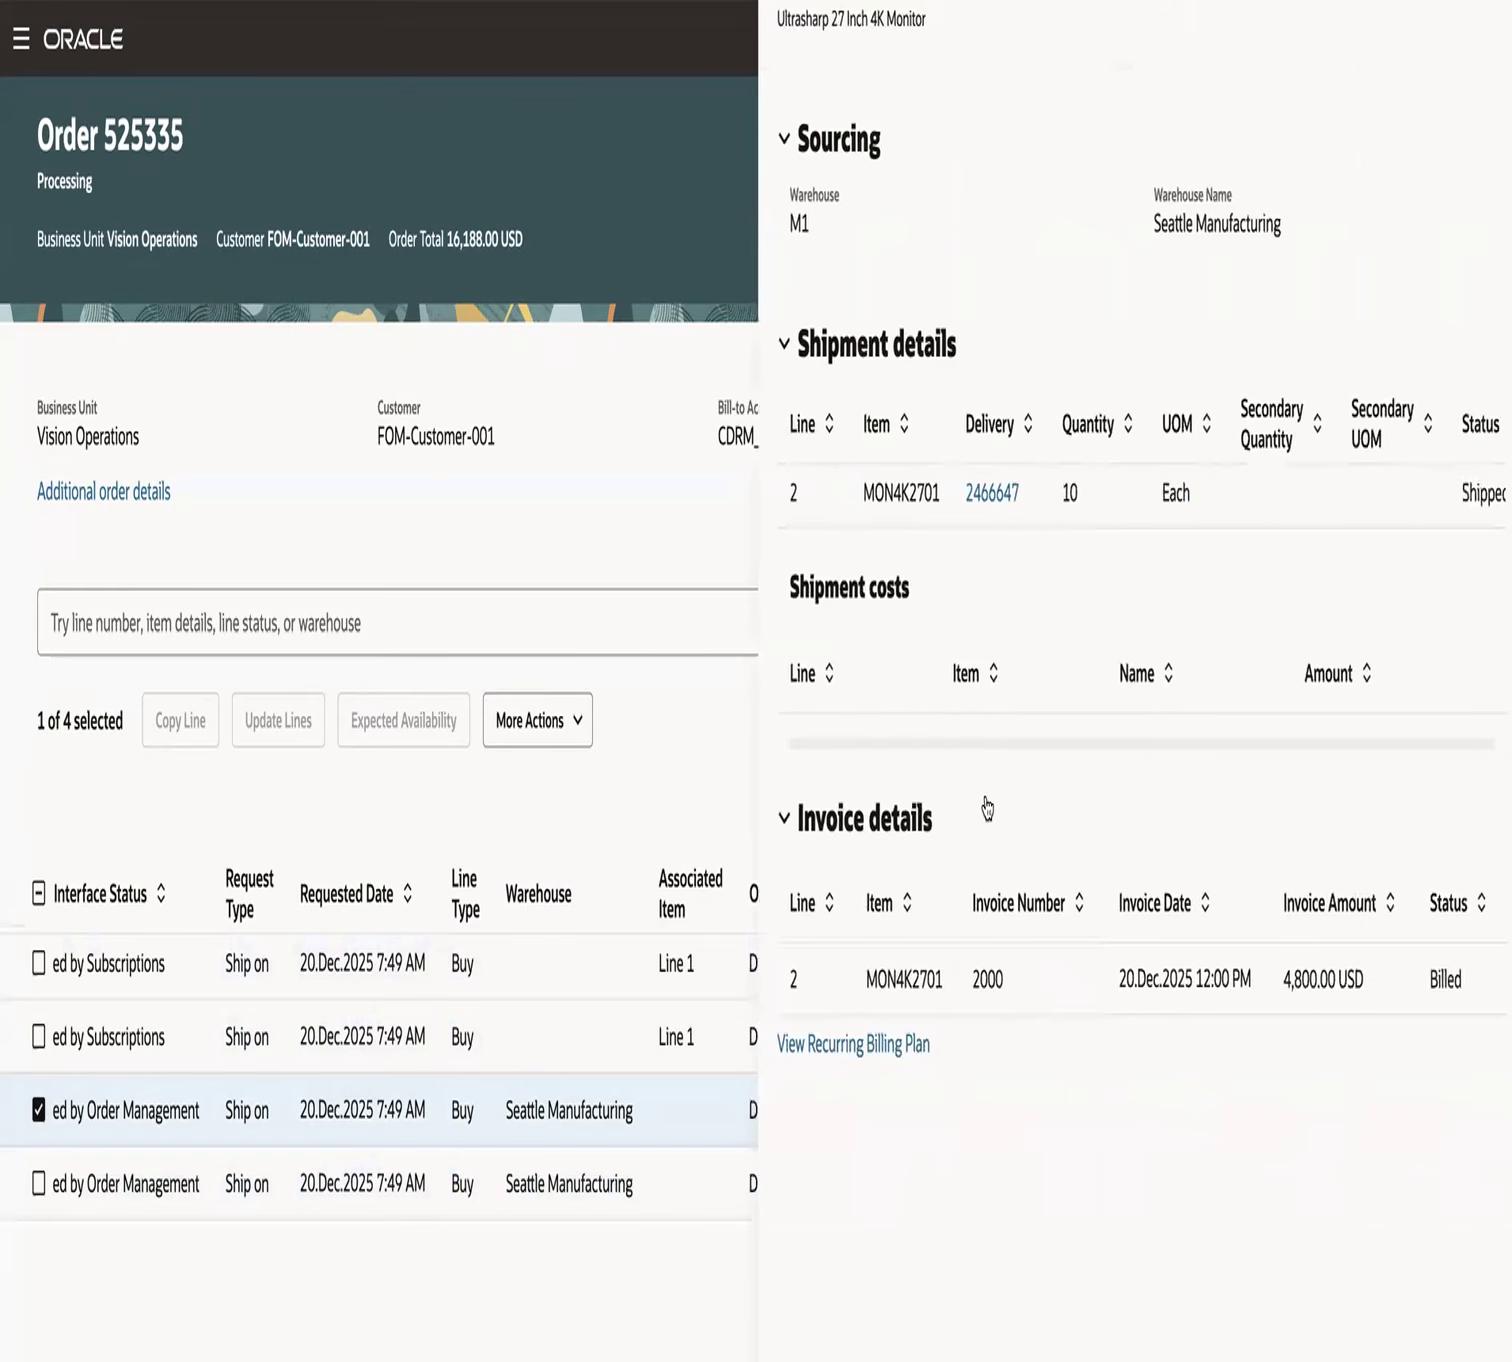
double_click(983, 760)
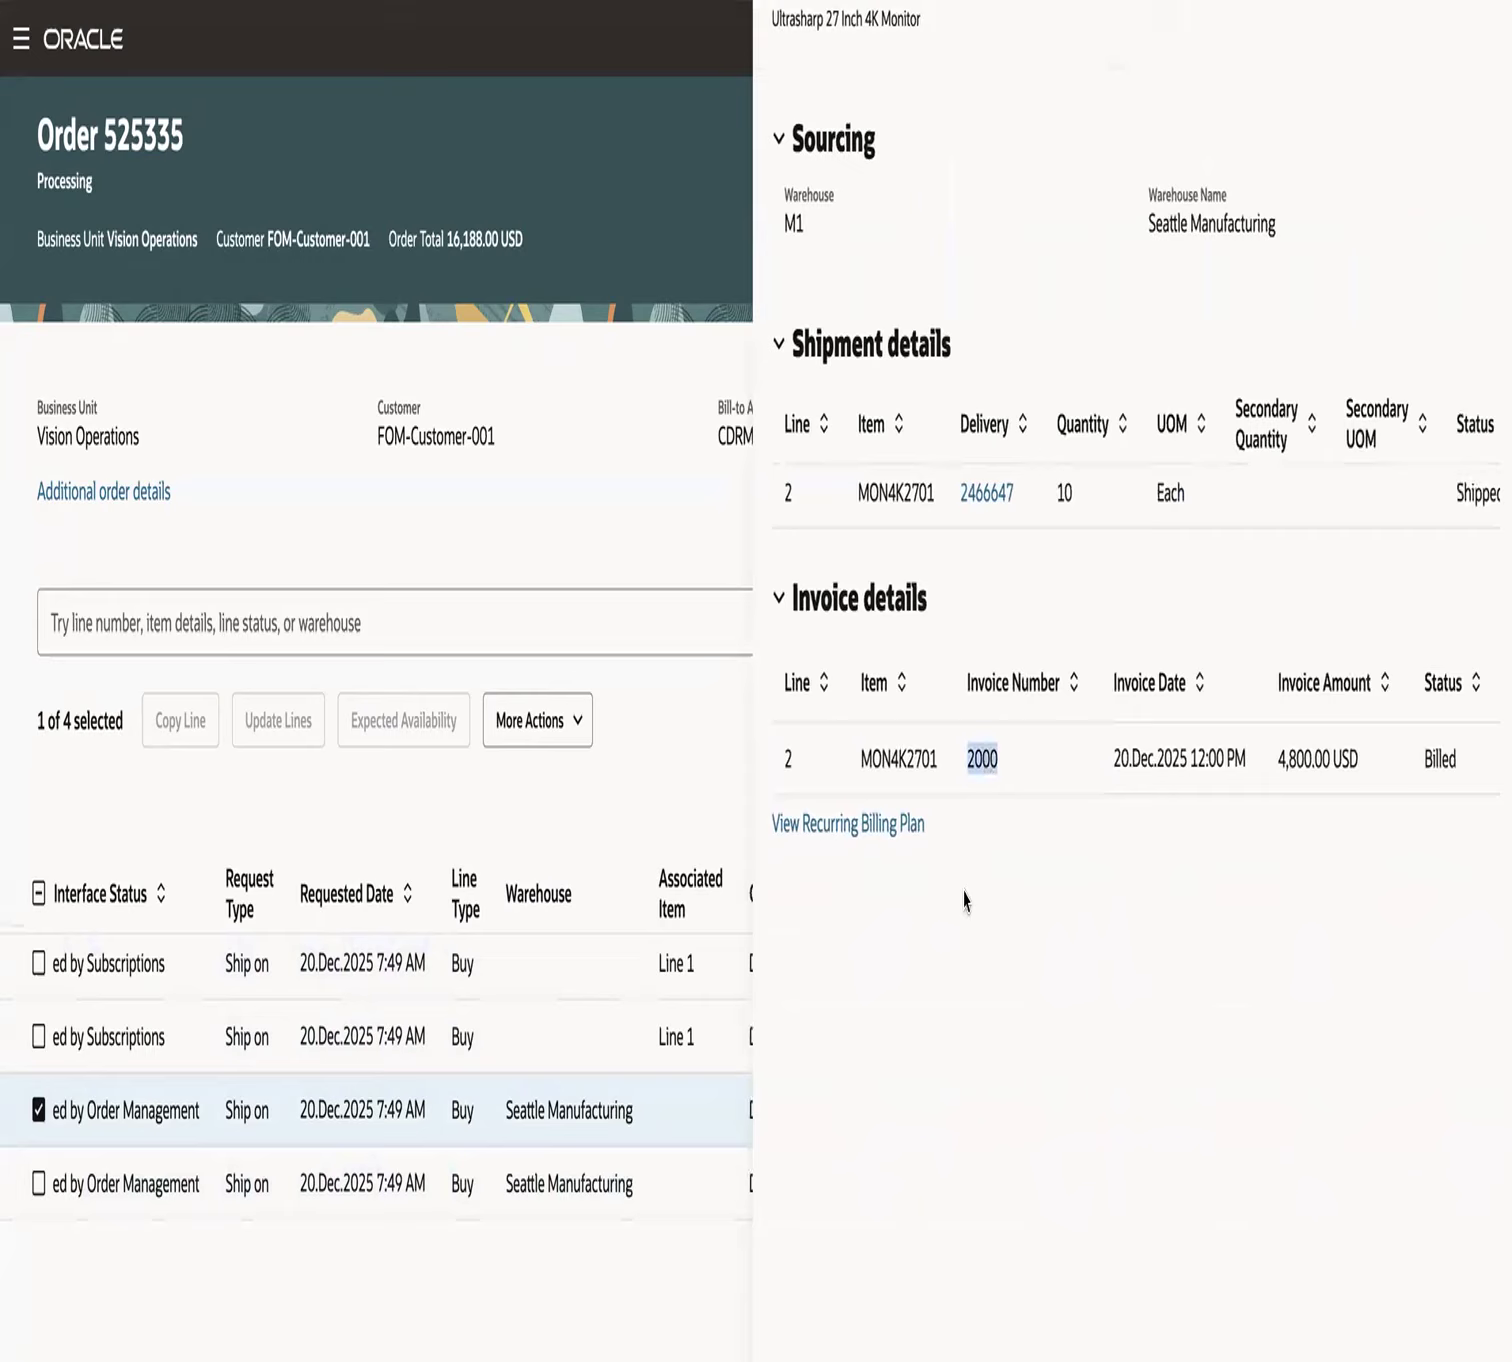
click(700, 760)
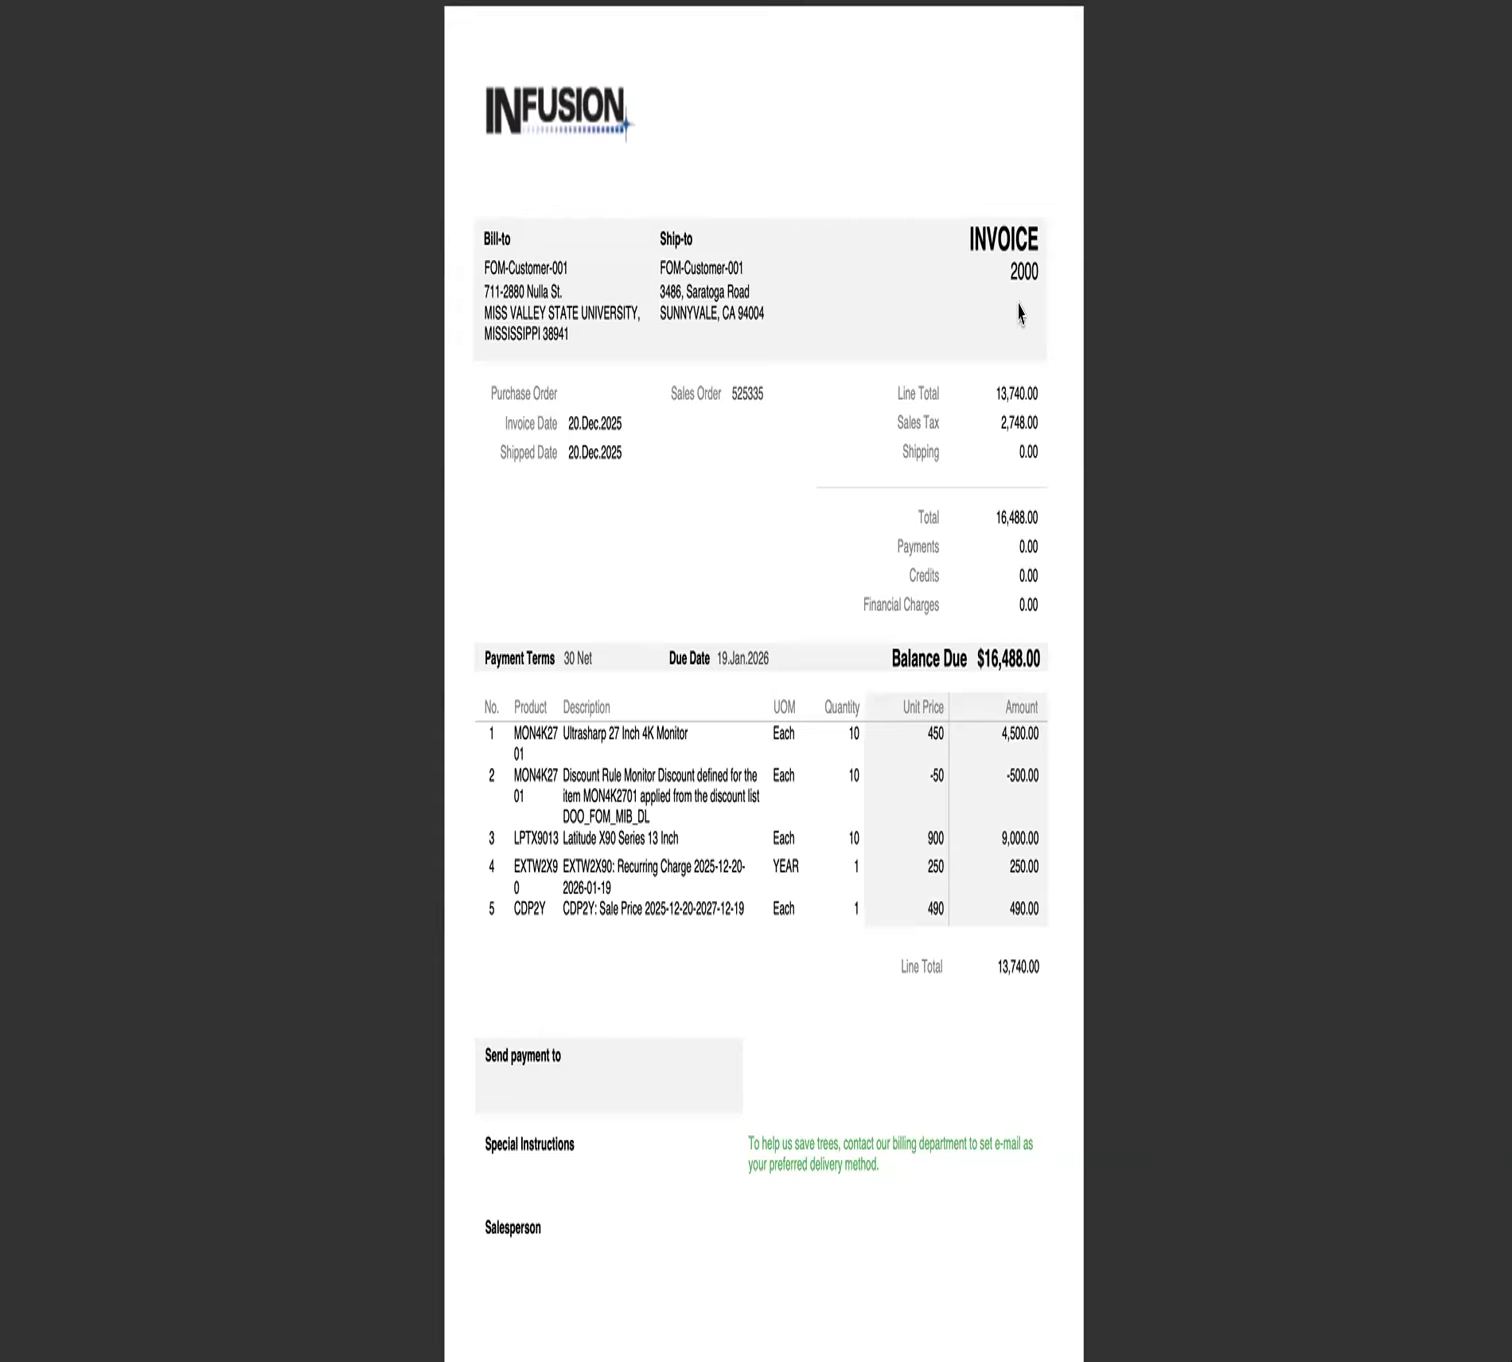
- Examine the consolidated invoice document's number and its monitor, laptop, warranty and cloud subscription lines
double_click(1013, 274)
click(594, 879)
drag(565, 733, 665, 742)
click(592, 838)
drag(626, 838, 685, 911)
click(690, 990)
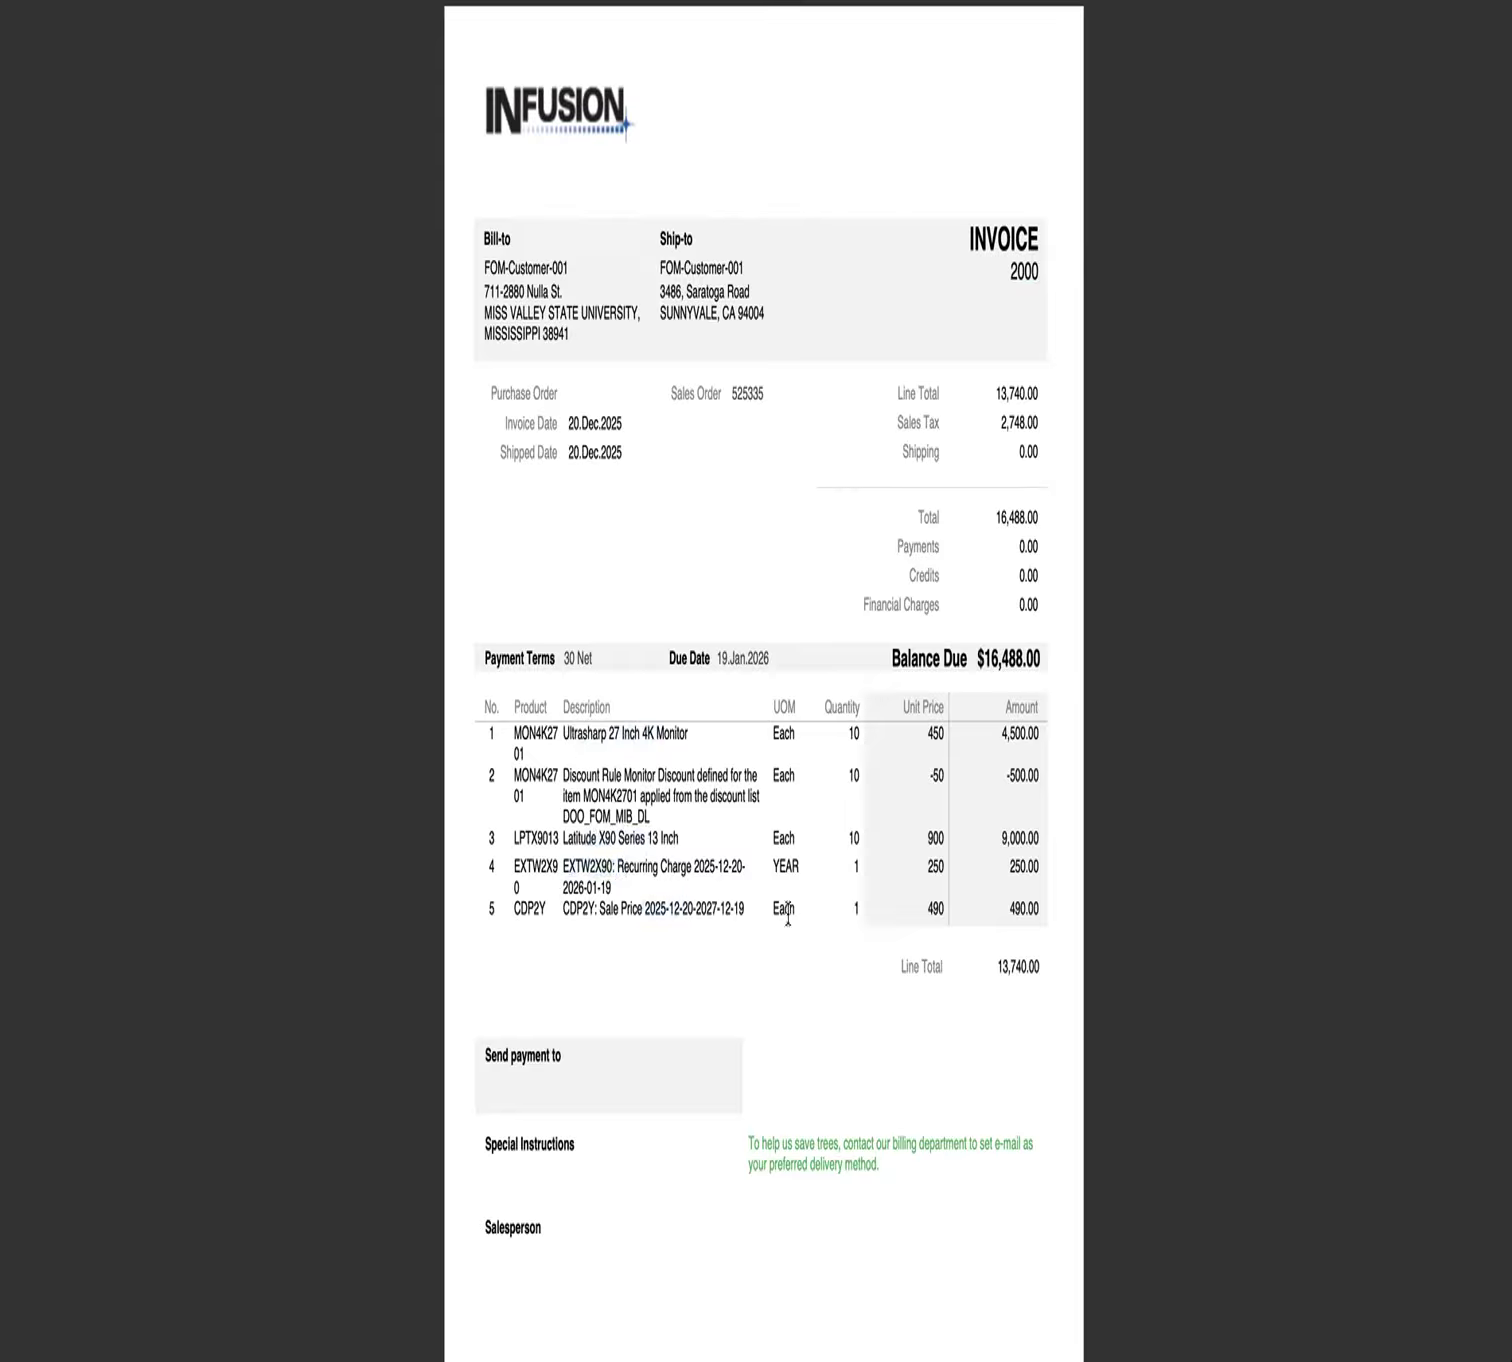